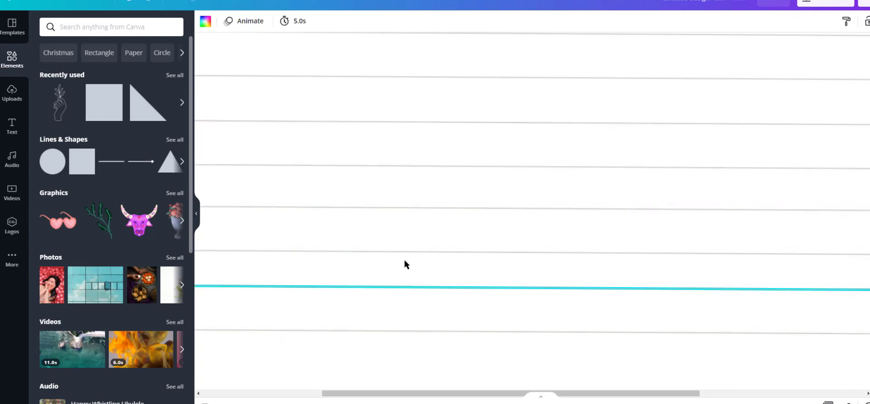
Nudge individual ruled lines up or down to even out their spacing on the page.
drag(405, 252, 406, 246)
drag(414, 210, 416, 207)
drag(426, 166, 426, 162)
drag(433, 123, 434, 118)
key(alt+Left)
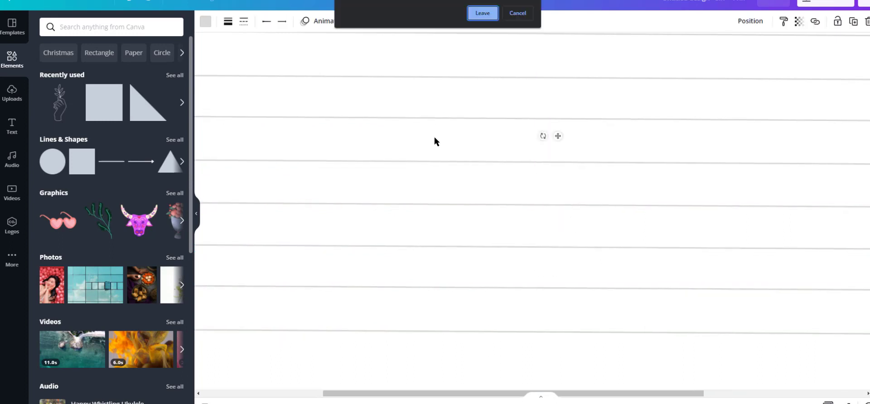
click(517, 13)
scroll(437, 166, up, 3)
drag(434, 172, 435, 177)
scroll(457, 182, up, 1)
scroll(455, 183, down, 6)
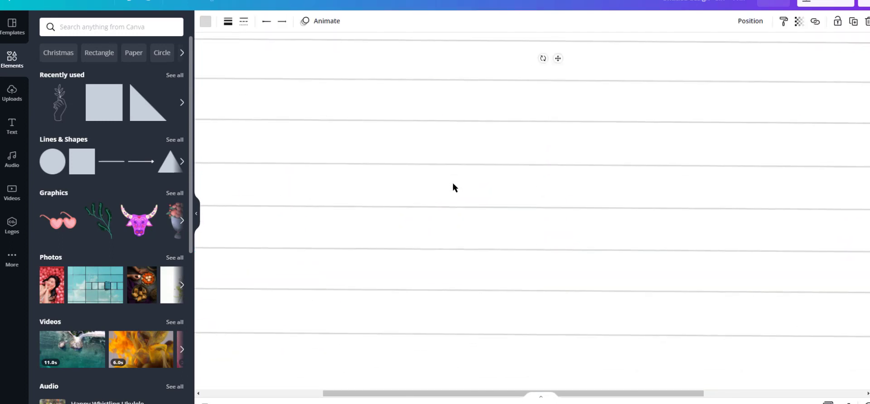
Select the block of ruled lines together and reposition it vertically on the page.
scroll(446, 91, up, 7)
drag(450, 218, 446, 77)
scroll(592, 231, down, 5)
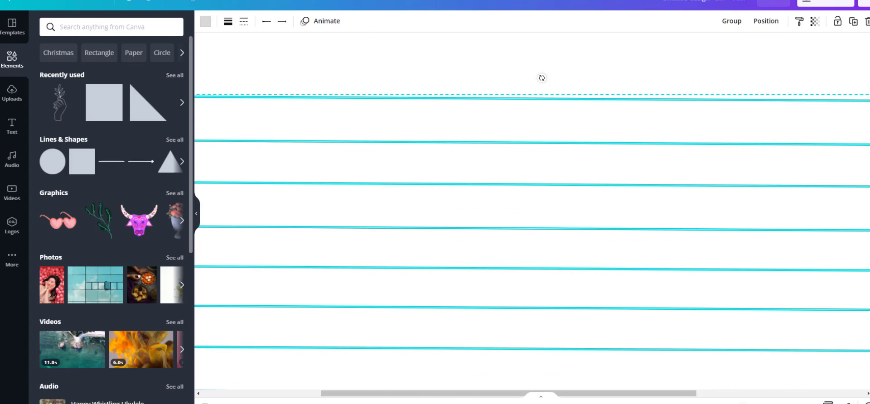
scroll(662, 208, down, 1)
drag(662, 213, 649, 337)
click(801, 245)
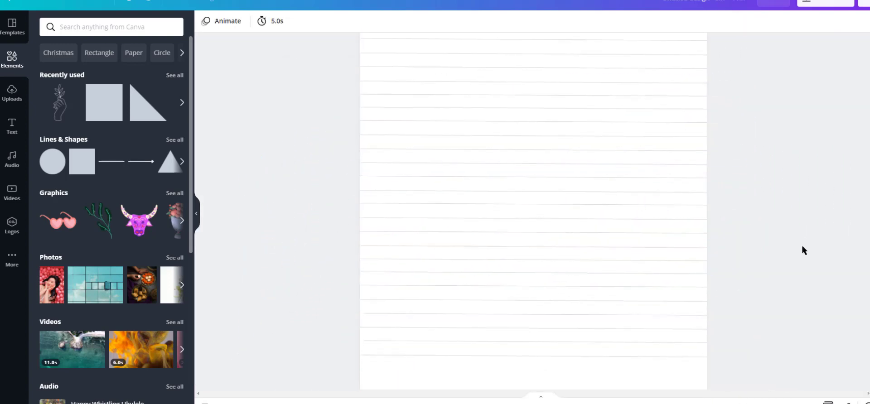
Select the lowest ruled lines together and nudge them slightly to align with the lines above.
scroll(797, 263, down, 3)
mouse_move(779, 329)
mouse_down()
mouse_move(522, 143)
mouse_move(303, 167)
mouse_move(303, 194)
mouse_up()
drag(498, 233, 493, 234)
click(779, 275)
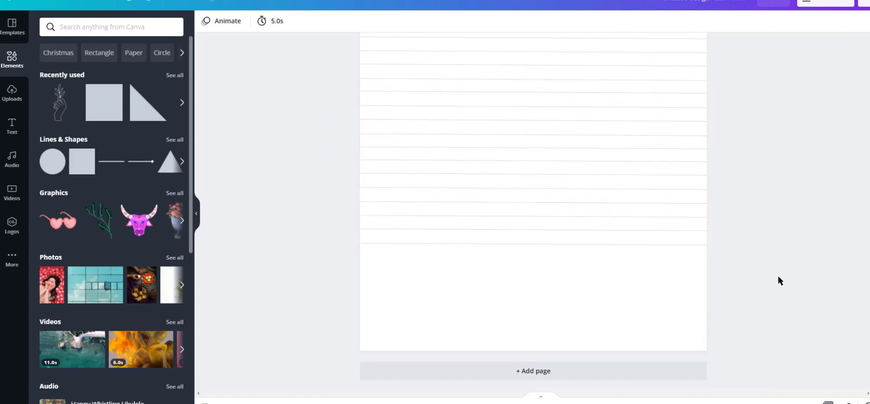
Copy a block of ruled lines and paste it over the empty lower part of the page.
scroll(778, 281, up, 3)
drag(699, 386, 620, 399)
right_click(617, 156)
click(649, 171)
key(ctrl+v)
scroll(629, 156, down, 4)
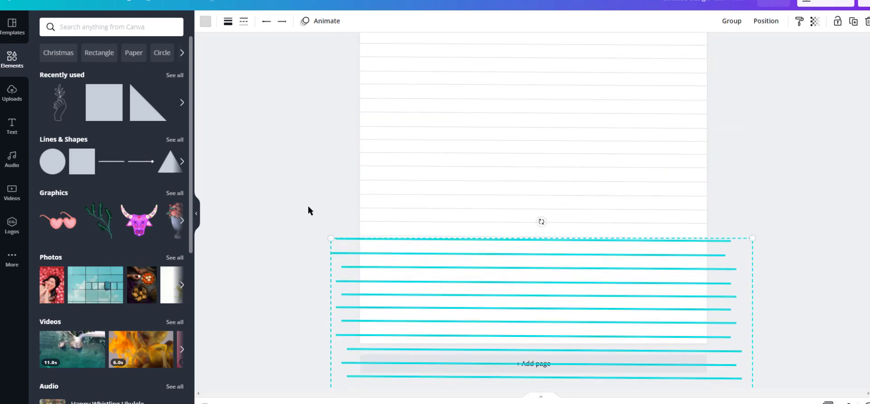
Delete the topmost pasted line and nudge the remaining pasted lines into even spacing with those above.
click(310, 206)
click(382, 241)
key(Delete)
drag(288, 241, 384, 385)
drag(405, 318, 406, 312)
click(596, 267)
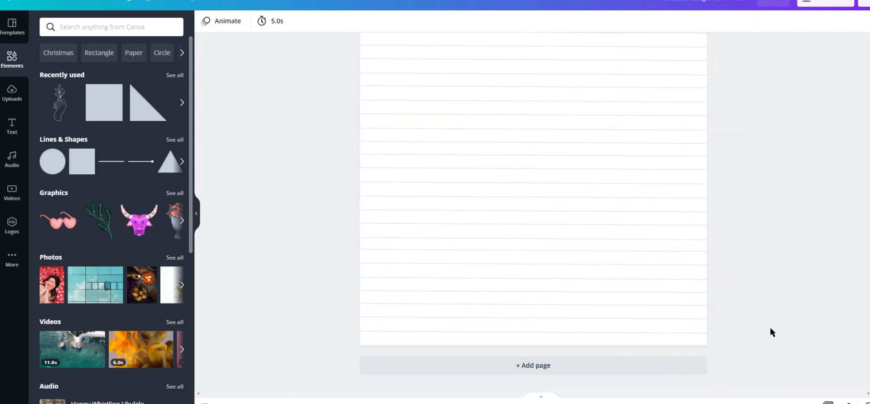
Add a blank page and duplicate the lined page.
mouse_move(711, 403)
mouse_down()
mouse_move(703, 403)
mouse_move(718, 403)
mouse_move(707, 403)
mouse_up()
scroll(703, 325, down, 1)
click(544, 381)
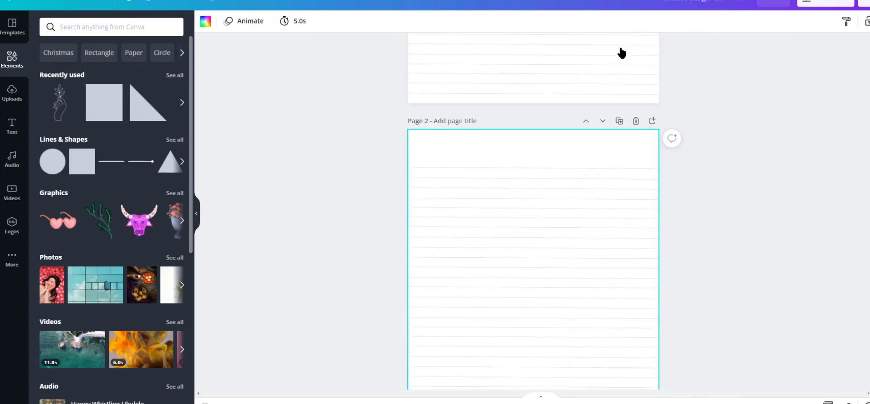
Place the hand-holding-a-branch graphic in page 2's lower right corner and colour it dark gray.
drag(59, 107, 617, 313)
scroll(623, 254, down, 4)
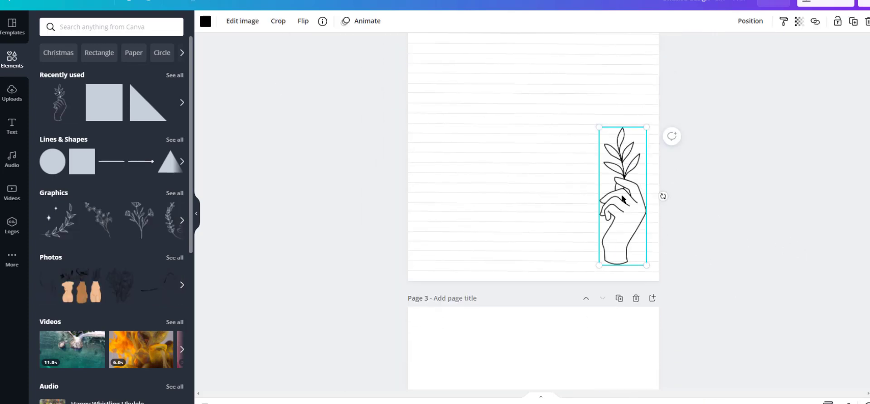
drag(625, 201, 616, 209)
click(206, 22)
click(74, 173)
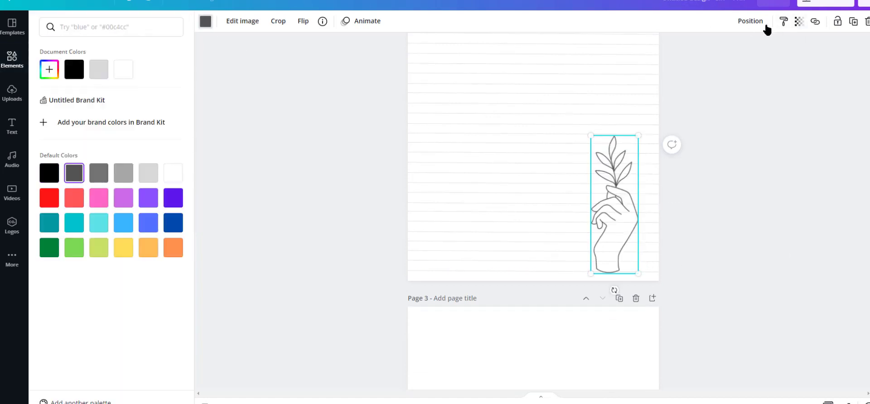
Fade the hand graphic on page 2 by lowering its transparency value.
click(799, 22)
drag(770, 50, 728, 50)
click(838, 182)
click(838, 181)
Delete the blank page 3 and duplicate the plain lined first page.
scroll(625, 181, down, 4)
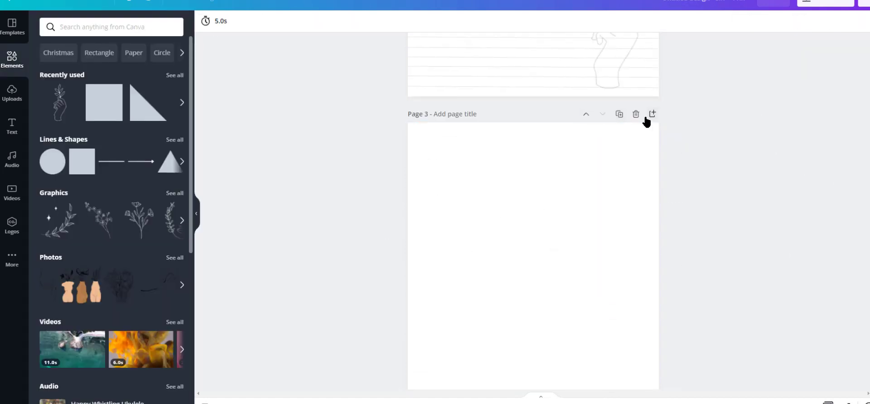
click(637, 114)
scroll(626, 197, up, 10)
click(619, 52)
Add the leafy branch with stars to page 2's lower right area and set its transparency to 34.
click(68, 222)
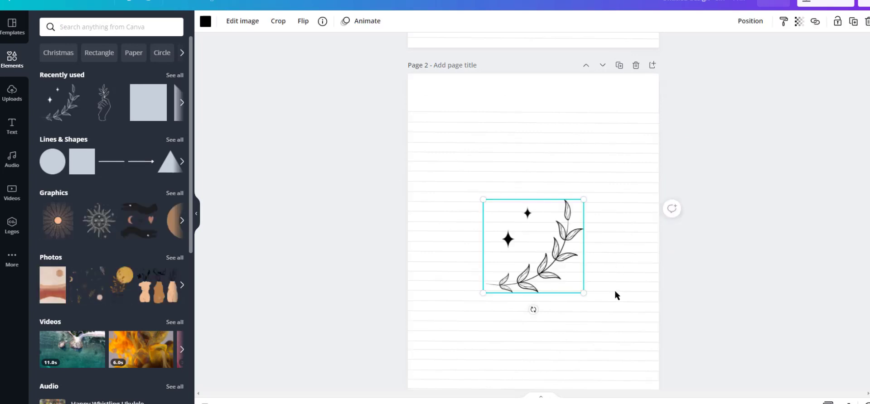
scroll(616, 295, down, 4)
drag(540, 106, 608, 187)
click(799, 22)
drag(770, 50, 731, 50)
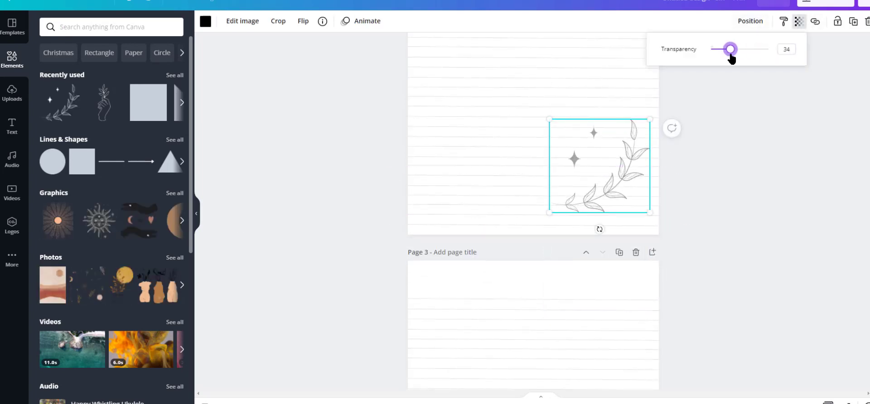
Colour the leafy branch graphic dark gray and move it slightly closer to the page's bottom edge.
click(205, 22)
click(73, 173)
click(651, 172)
drag(598, 197, 598, 208)
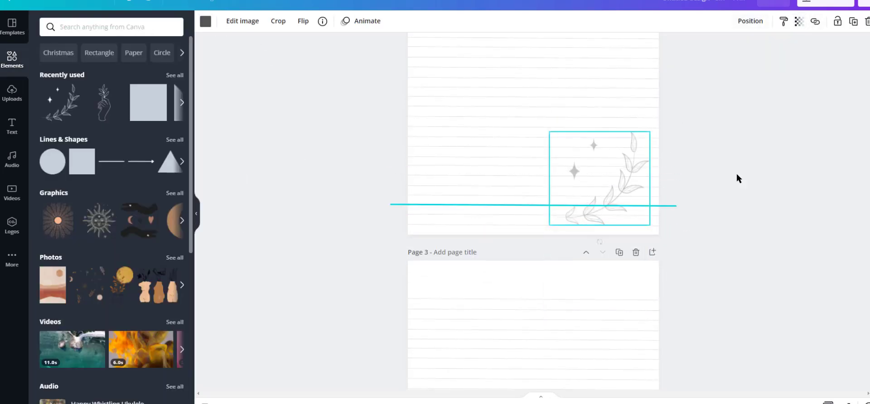
click(750, 250)
Review the finished pages and duplicate the plain lined first page.
scroll(749, 250, down, 6)
scroll(756, 216, up, 6)
scroll(756, 216, up, 13)
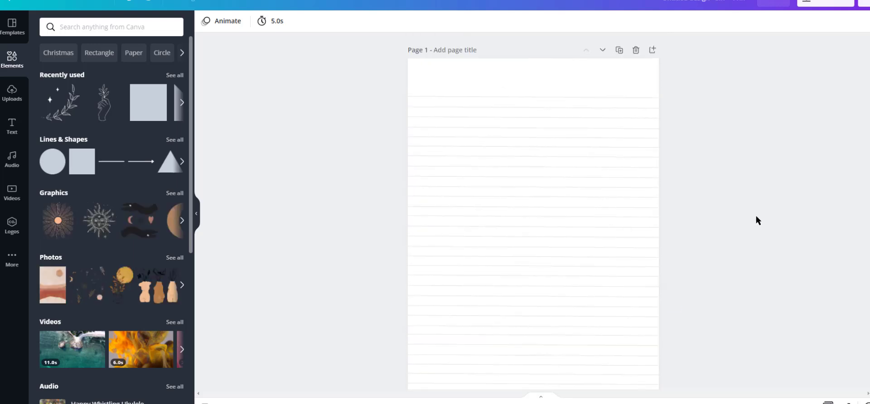
scroll(756, 215, down, 18)
scroll(756, 216, up, 18)
click(620, 51)
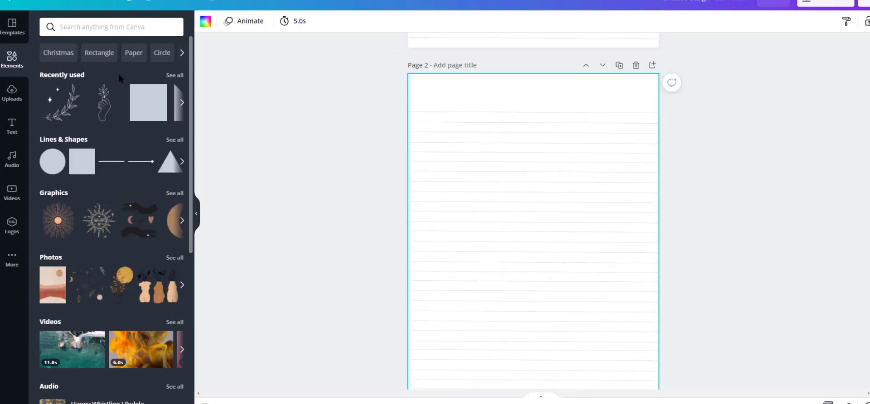
Browse the graphics library and list all of the Magic Recommendations graphics.
click(172, 195)
scroll(143, 123, down, 6)
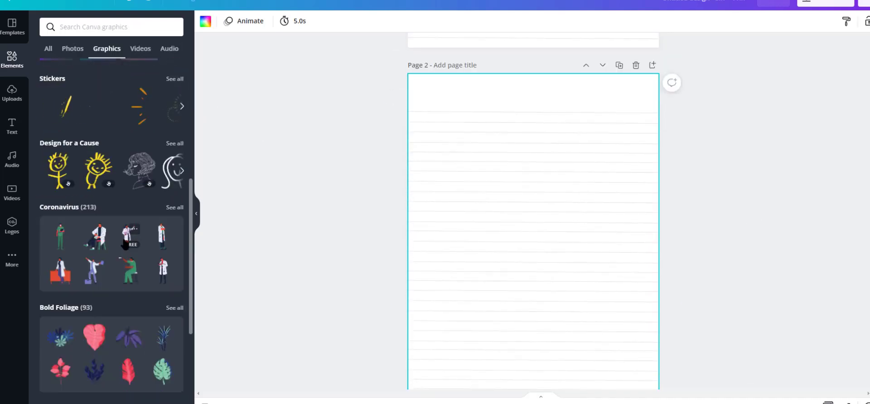
scroll(118, 179, up, 6)
click(174, 162)
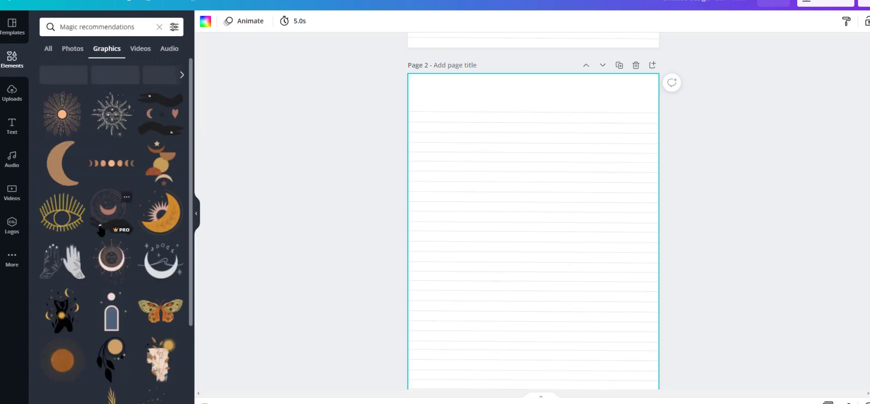
Place the hanging leaves with a gold circle graphic in page 2's lower right corner.
scroll(65, 175, down, 2)
drag(111, 267, 611, 200)
drag(557, 132, 603, 204)
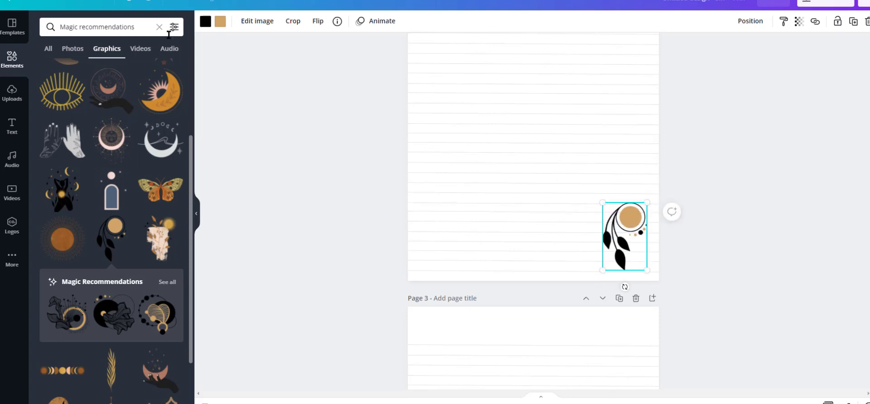
Recolour the hanging leaves graphic in shades of gray and fade it with a lower transparency value.
click(221, 21)
click(74, 175)
click(801, 22)
drag(765, 49, 739, 51)
click(760, 182)
Duplicate the plain lined first page and add the hand-holding-a-crescent graphic to the copy.
scroll(756, 260, down, 2)
scroll(733, 202, up, 11)
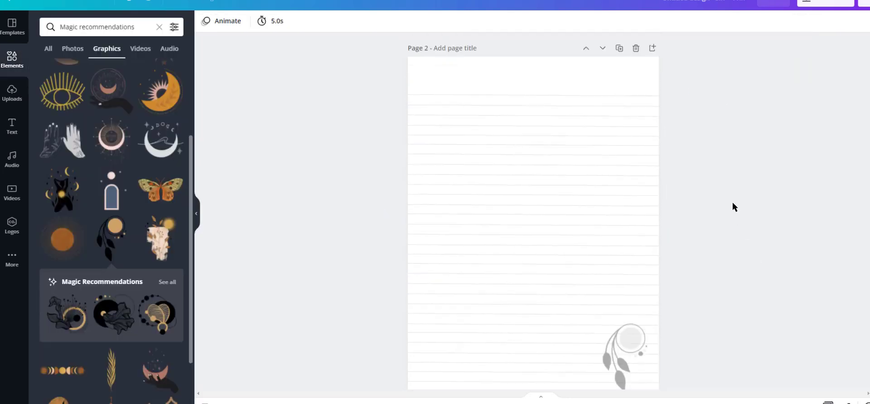
click(619, 51)
scroll(143, 226, down, 2)
click(154, 294)
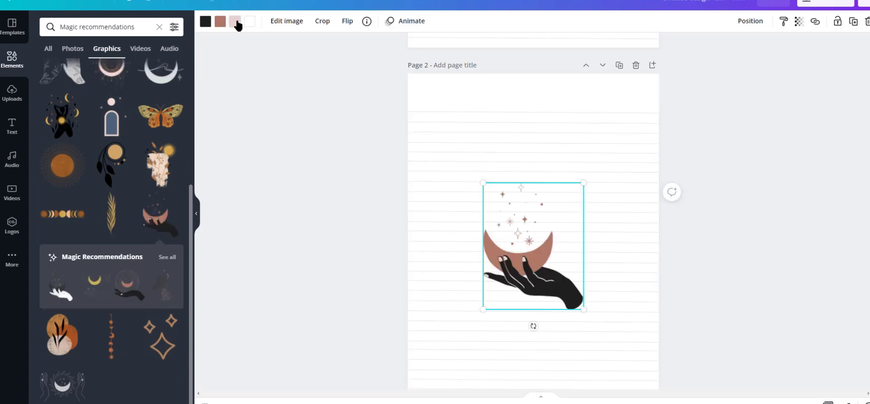
Recolour the hand-and-crescent graphic in dark, medium and light gray and lower its transparency value.
click(235, 21)
click(220, 20)
click(123, 197)
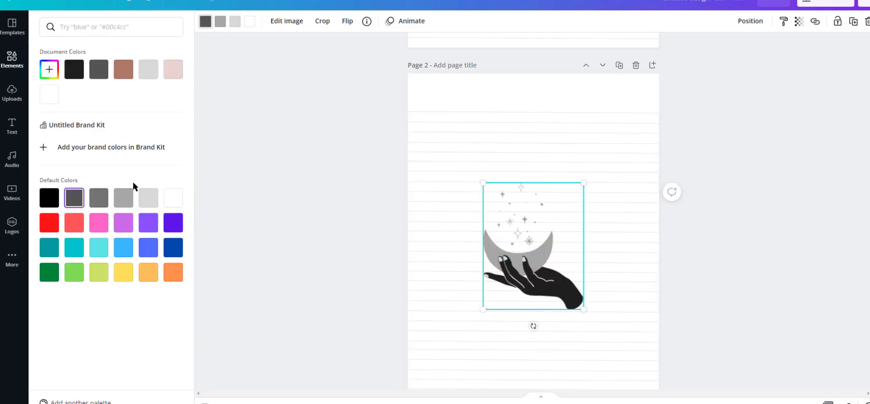
click(799, 21)
click(743, 50)
Move the hand-and-crescent graphic into page 2's lower right corner.
drag(522, 258, 591, 219)
scroll(588, 215, down, 3)
drag(552, 144, 586, 201)
drag(587, 240, 576, 224)
click(750, 207)
Move the corner graphics on pages 3, 4 and 5 slightly inward from the page edges.
scroll(743, 210, down, 10)
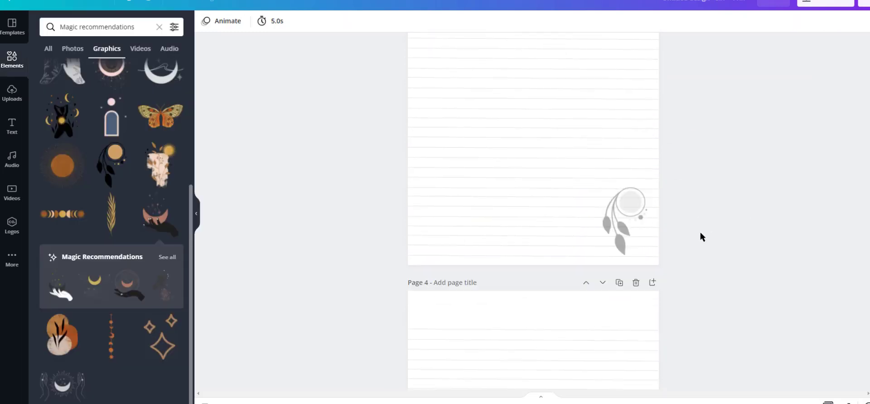
drag(624, 197, 611, 183)
click(726, 172)
scroll(721, 176, down, 8)
drag(627, 250, 598, 226)
click(719, 214)
click(796, 273)
scroll(793, 273, down, 7)
mouse_move(622, 285)
mouse_down()
mouse_move(606, 259)
mouse_move(615, 273)
mouse_up()
click(795, 225)
Add the crescent moon with sun rays graphic to the lower right area of page 1.
scroll(719, 194, up, 7)
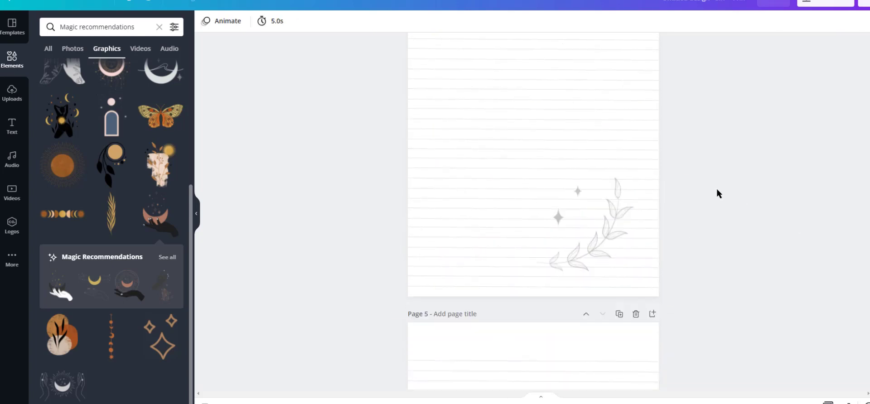
scroll(719, 194, up, 10)
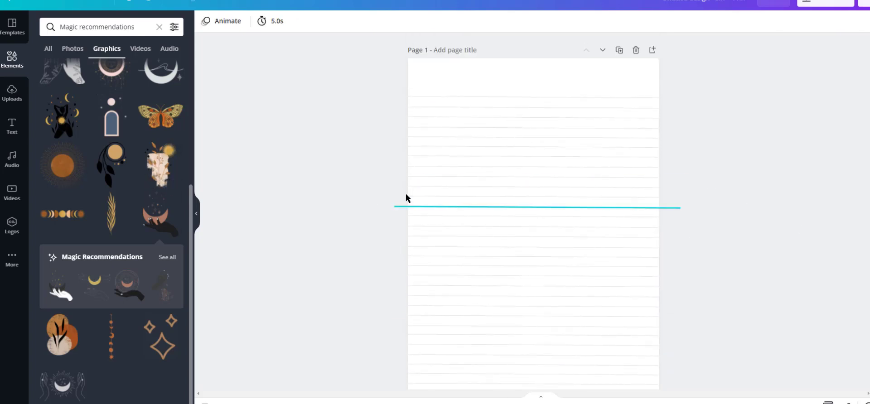
scroll(162, 211, up, 3)
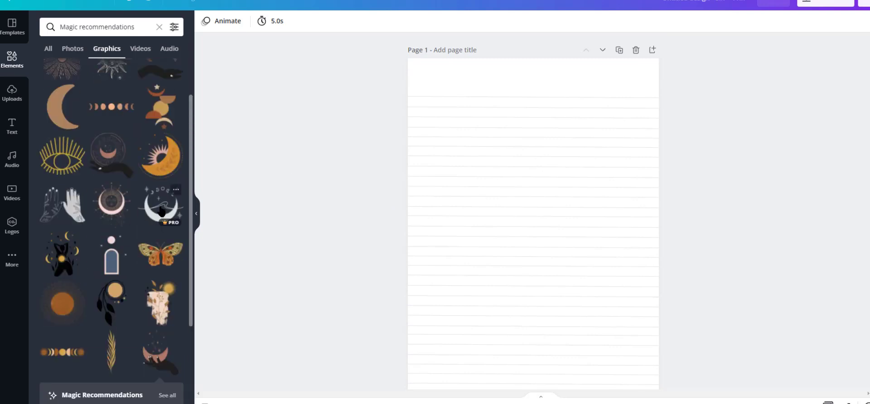
click(155, 161)
drag(534, 261, 584, 259)
Recolour the moon-and-sun graphic in shades of gray, with light gray sun rays and a medium gray moon.
click(250, 21)
click(149, 197)
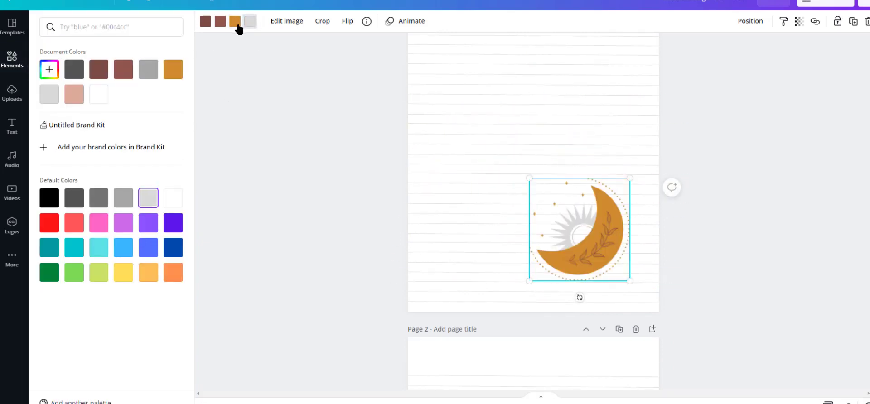
click(123, 200)
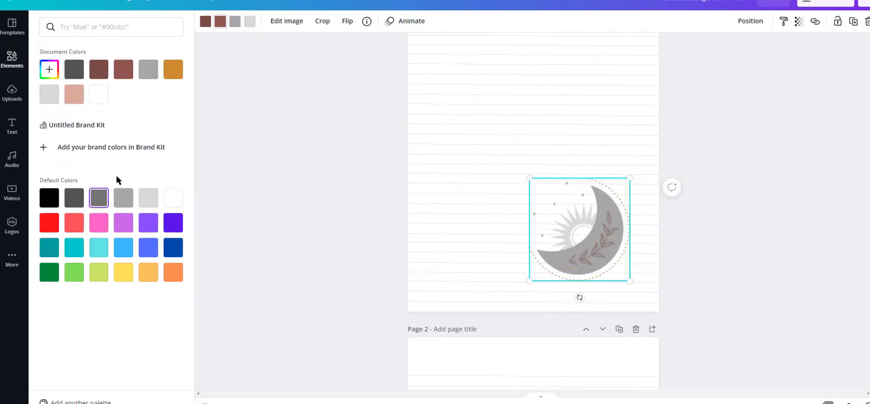
Fade the moon-and-sun graphic with a lower transparency value and nudge it up and inward on page 1.
click(799, 21)
drag(766, 52, 734, 48)
drag(606, 247, 594, 231)
click(782, 196)
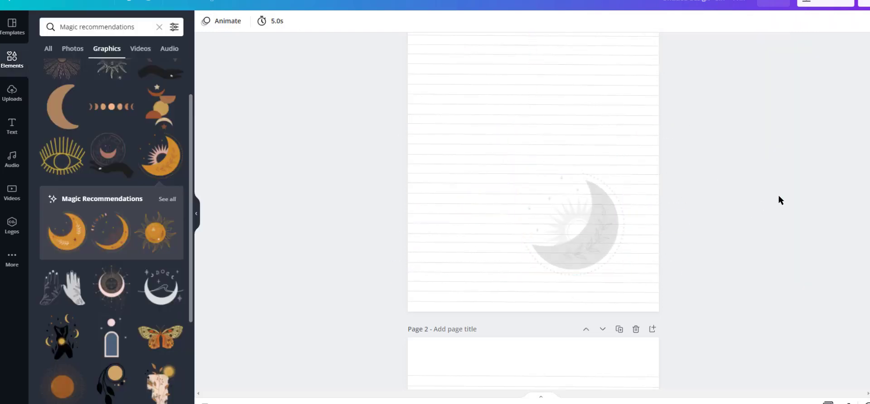
Nudge the hand-and-crescent graphic on page 2 slightly toward the page's right edge.
scroll(779, 196, down, 7)
click(603, 270)
mouse_move(603, 270)
mouse_down()
mouse_move(622, 267)
mouse_move(620, 280)
mouse_move(618, 268)
mouse_up()
scroll(614, 273, up, 8)
click(755, 219)
Move the moon-and-sun graphic on page 1 a little further left.
click(626, 270)
scroll(769, 258, down, 11)
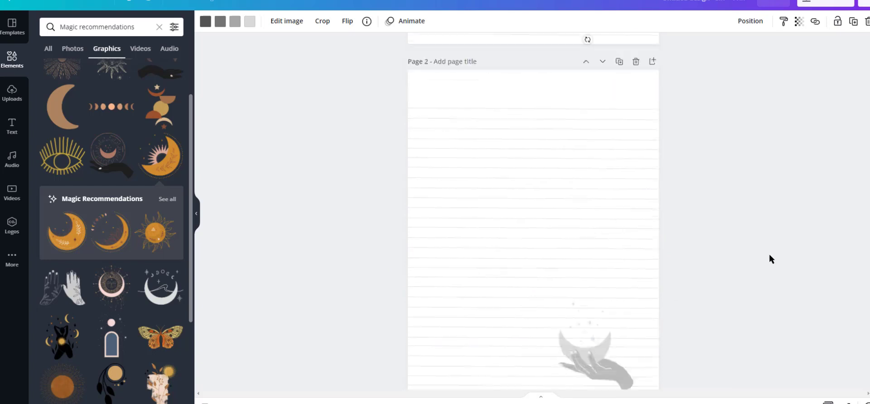
scroll(659, 214, up, 10)
drag(592, 223, 570, 218)
click(781, 241)
Duplicate the last page with the hand-and-branch graphic and add the ornate sun graphic to the copy.
scroll(781, 241, down, 5)
scroll(198, 264, down, 20)
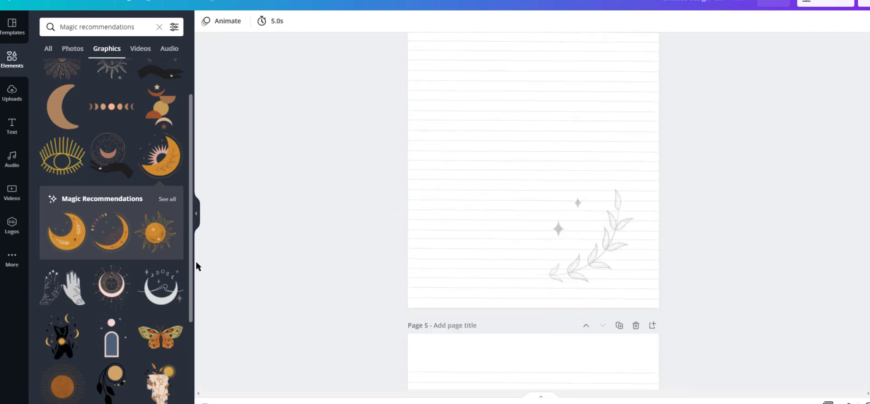
scroll(600, 271, up, 6)
click(619, 271)
click(156, 235)
scroll(526, 164, down, 6)
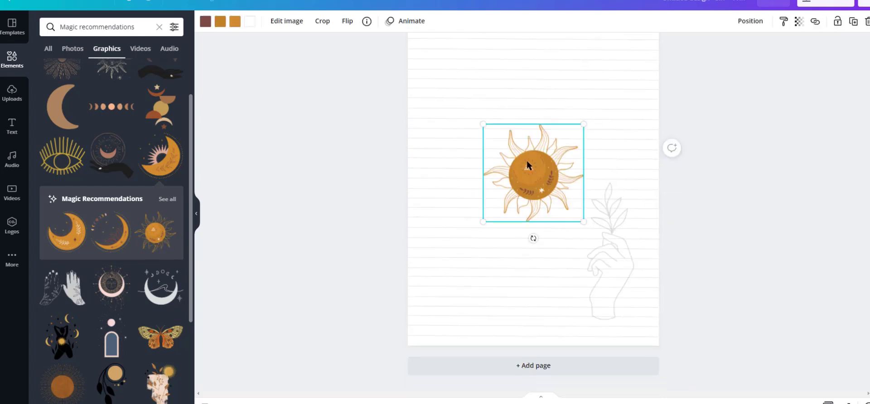
Move the sun graphic to the page's lower right corner and delete the duplicated hand-and-branch graphic.
drag(526, 165, 567, 263)
click(604, 203)
key(Delete)
click(584, 272)
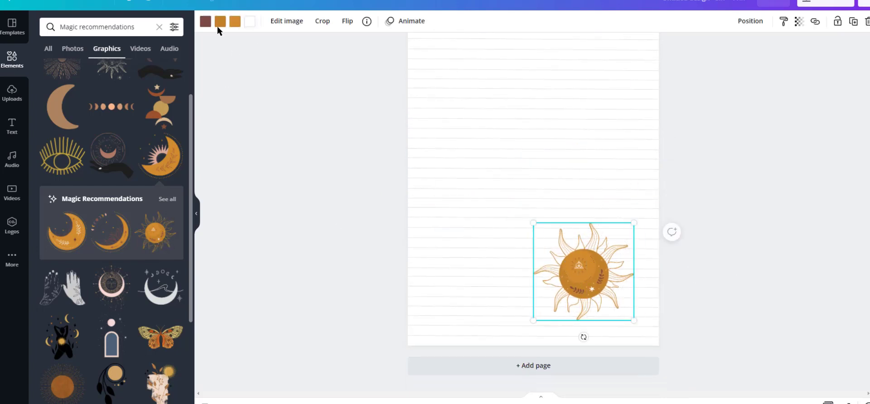
Recolour the sun graphic's orange and brown parts in light, medium and dark gray.
click(235, 23)
click(150, 198)
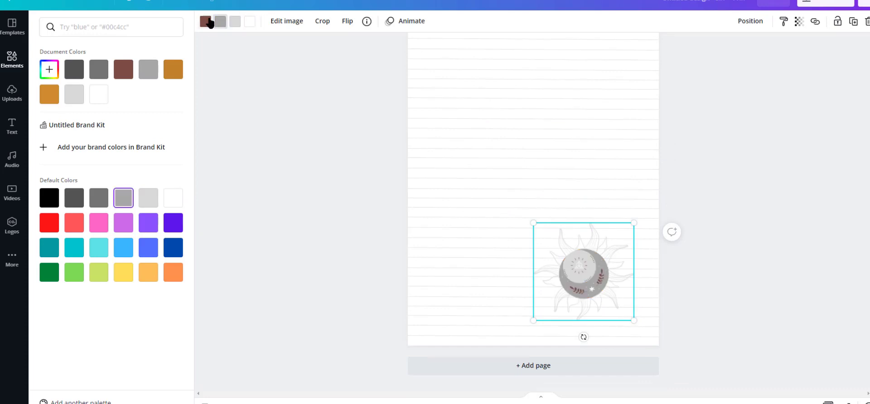
click(75, 205)
Fade the sun graphic on the last page with a lower transparency value.
click(799, 22)
drag(726, 54, 748, 55)
click(763, 183)
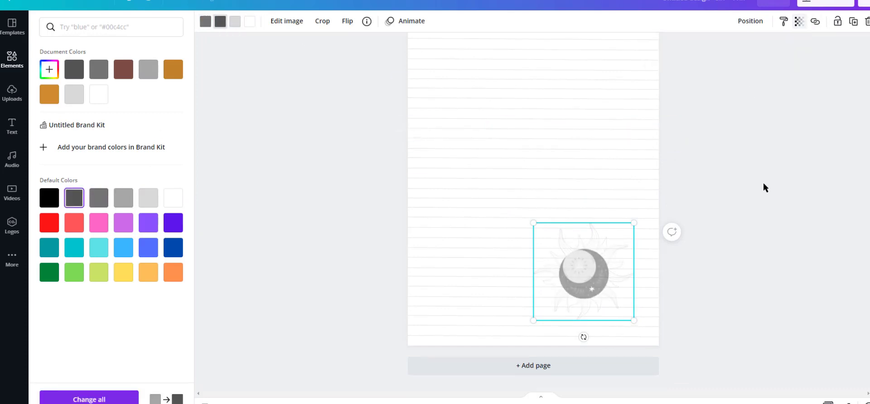
Duplicate the last page with the sun graphic and add the two-hands graphic to the copy.
scroll(774, 139, up, 15)
scroll(723, 144, down, 10)
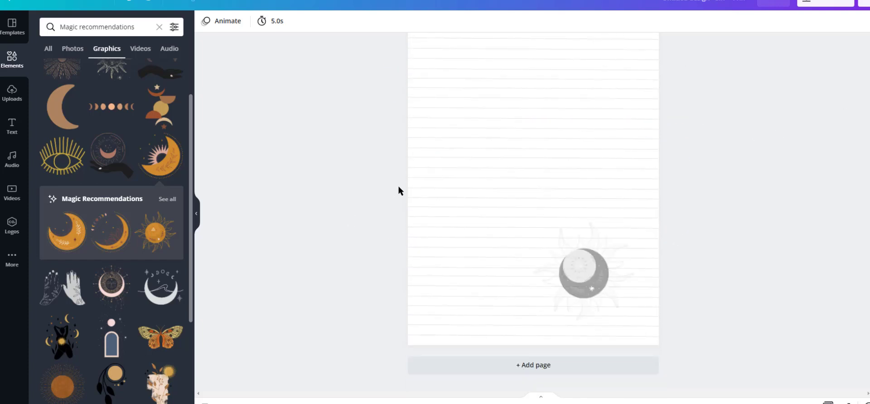
click(529, 365)
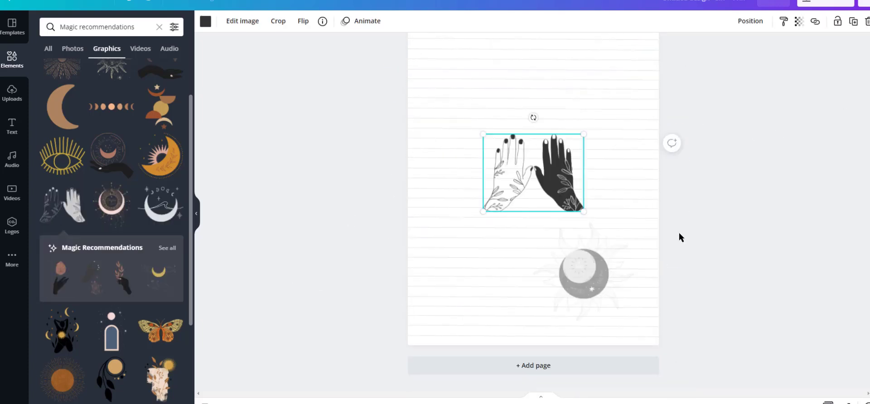
Move the two-hands graphic to the page's lower right corner and delete the duplicated sun graphic.
click(543, 252)
drag(540, 179, 590, 288)
click(591, 237)
key(Delete)
click(601, 268)
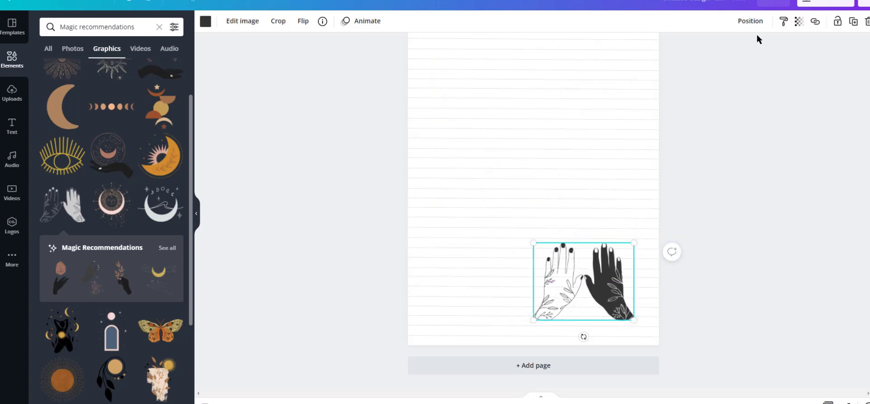
Fade the two-hands graphic on the last page with a lower transparency value and deselect it.
right_click(736, 58)
click(618, 266)
click(799, 22)
drag(763, 49, 732, 51)
click(206, 21)
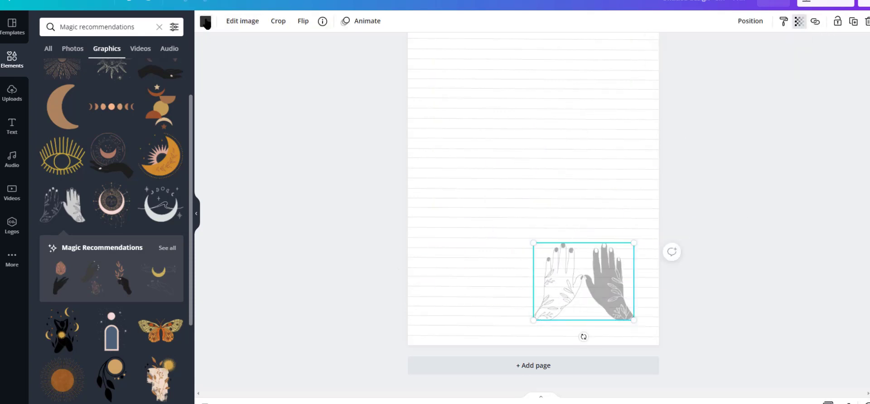
click(320, 194)
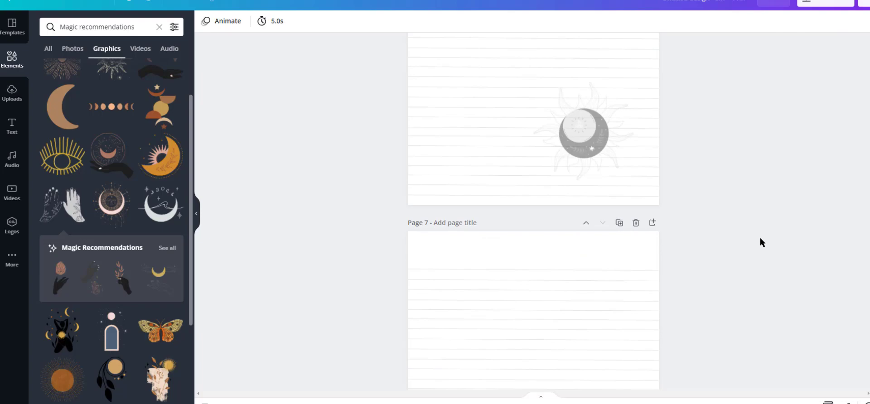
Look through the seven journal pages from first to last and switch to the grid overview of all pages.
scroll(761, 238, down, 3)
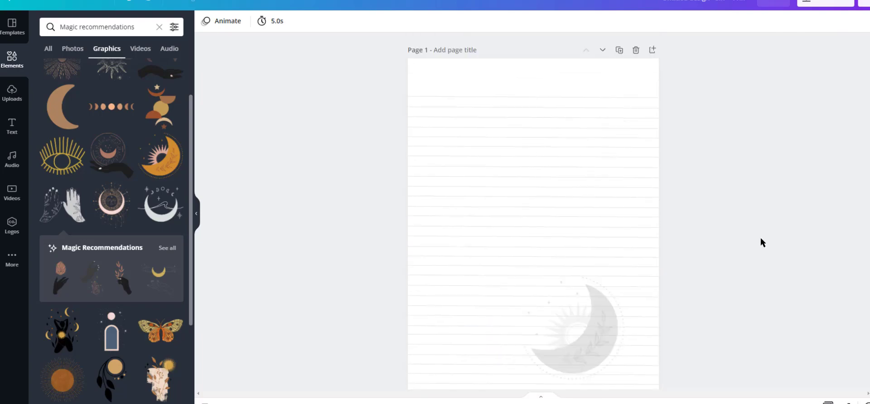
scroll(760, 238, down, 10)
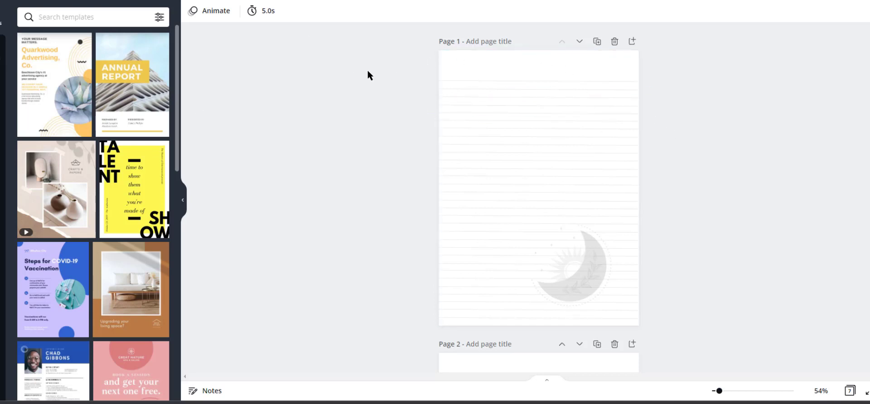
scroll(377, 96, down, 10)
scroll(377, 95, down, 15)
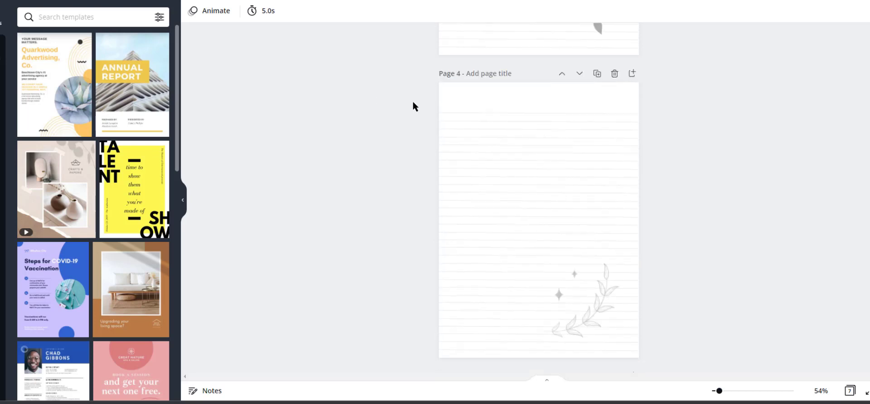
scroll(413, 102, down, 13)
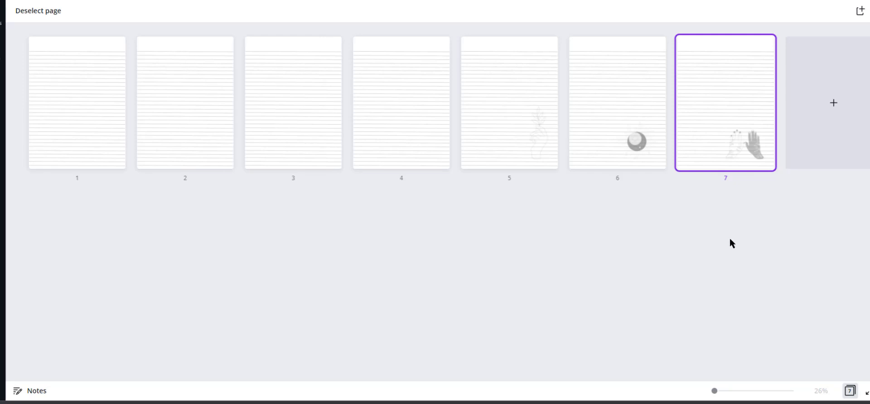
click(739, 217)
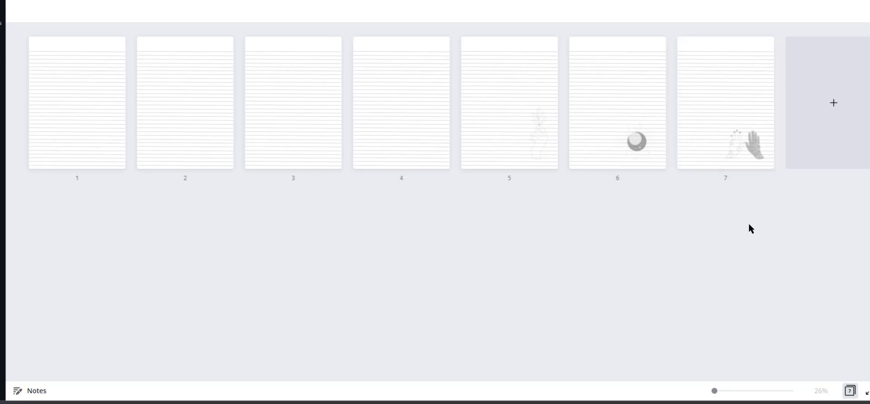
drag(88, 135, 223, 143)
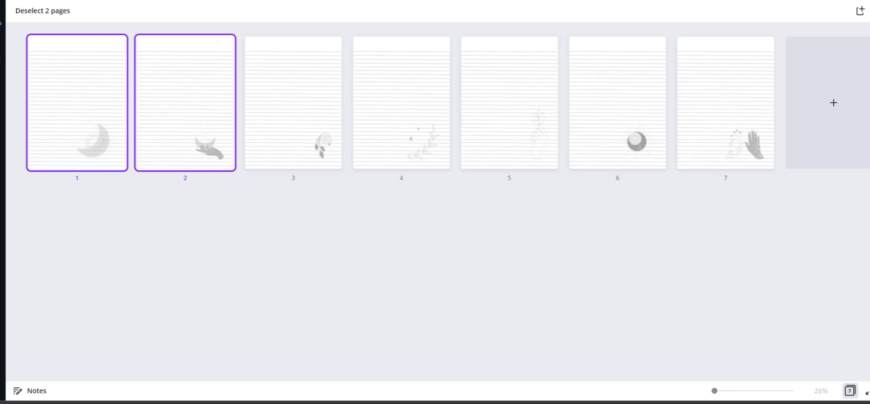
click(208, 213)
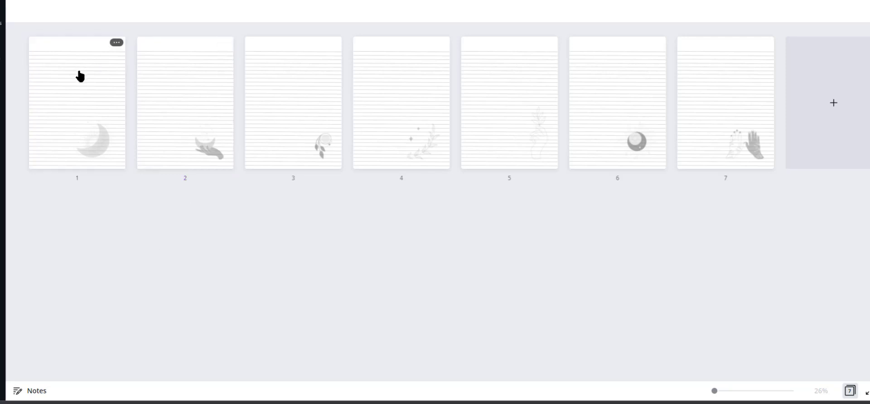
Duplicate the first crescent moon page, and duplicate the resulting pair together to make four moon pages.
click(117, 45)
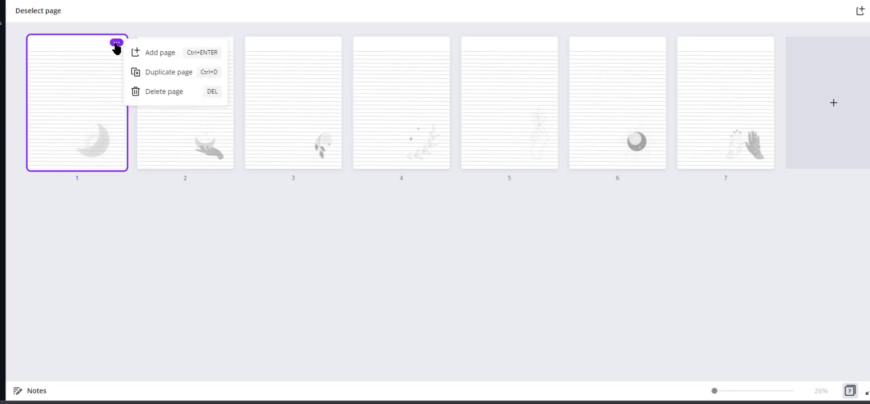
click(146, 72)
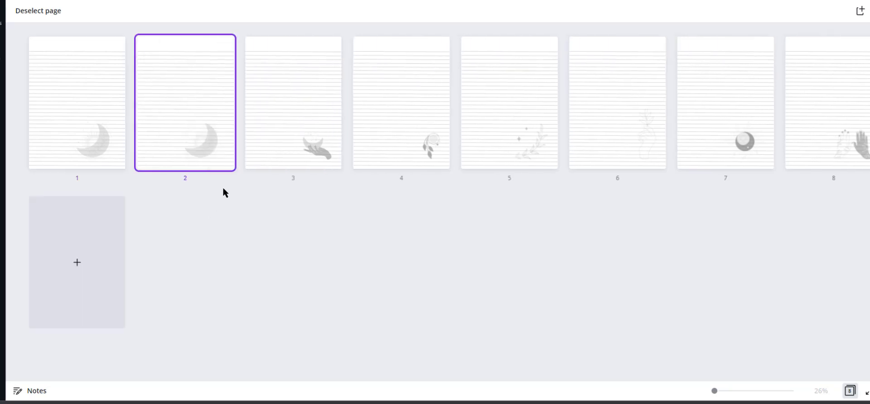
drag(223, 189, 50, 107)
click(117, 43)
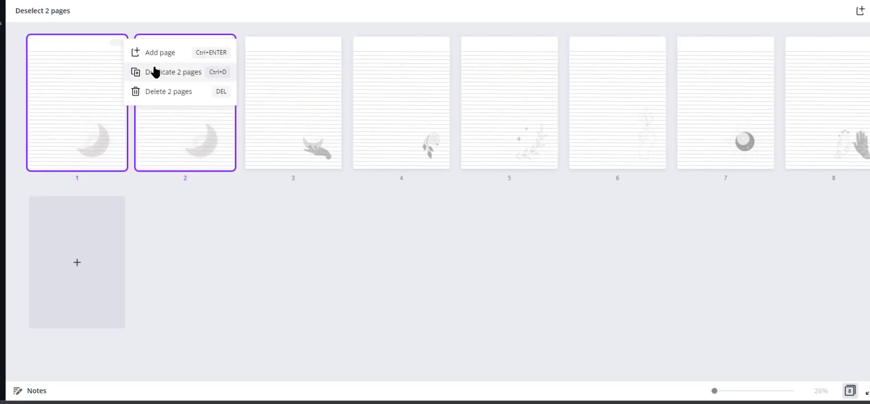
click(166, 74)
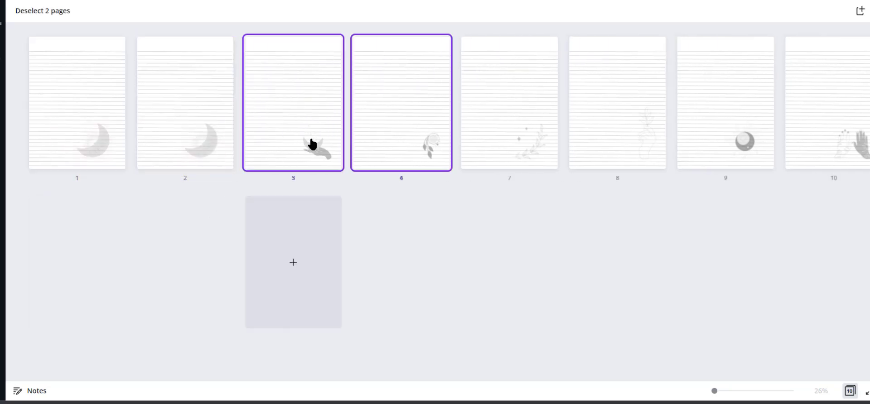
Select the four crescent moon pages together and duplicate them to make eight.
click(428, 184)
drag(445, 186, 72, 91)
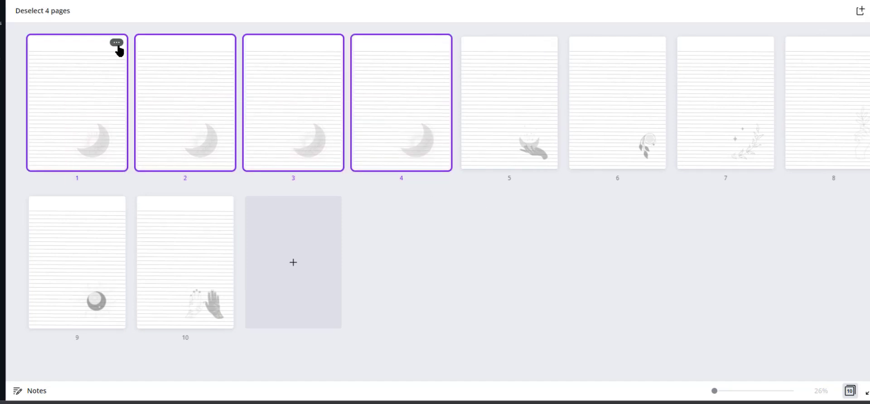
click(117, 44)
click(149, 73)
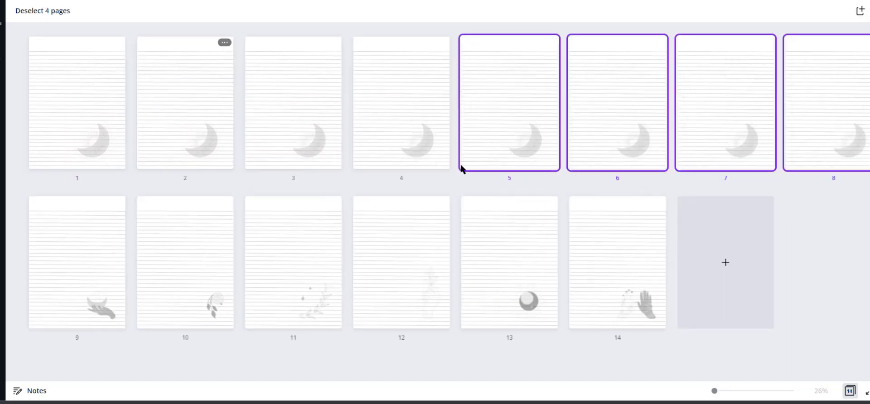
Duplicate the first crescent moon page two more times to make ten moon pages.
click(117, 43)
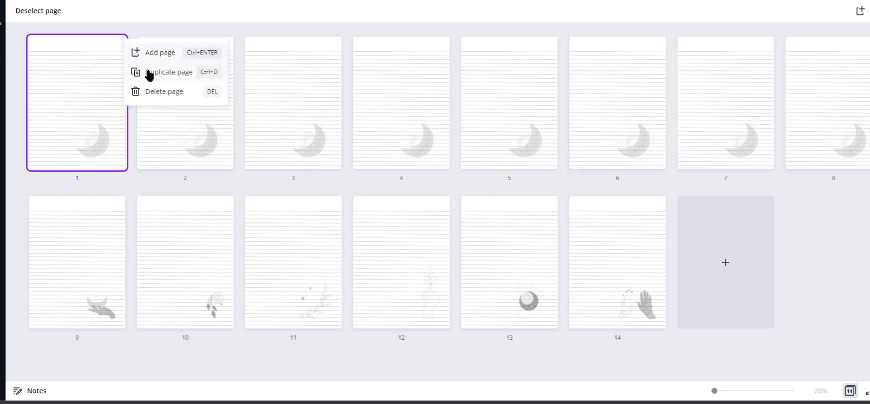
click(149, 74)
click(118, 44)
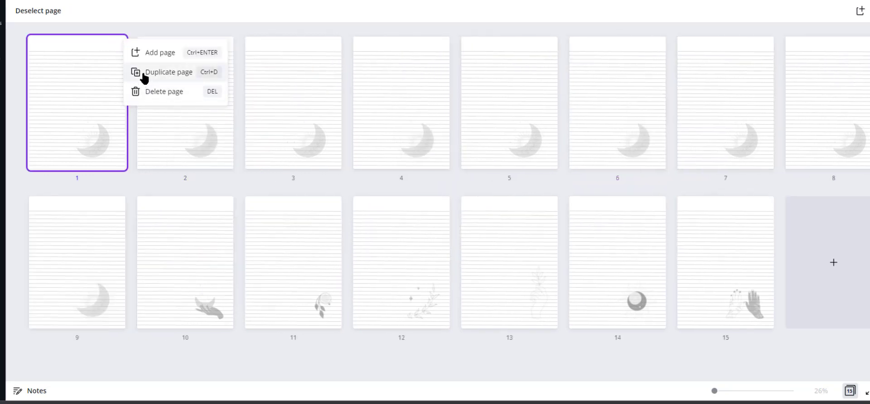
click(144, 75)
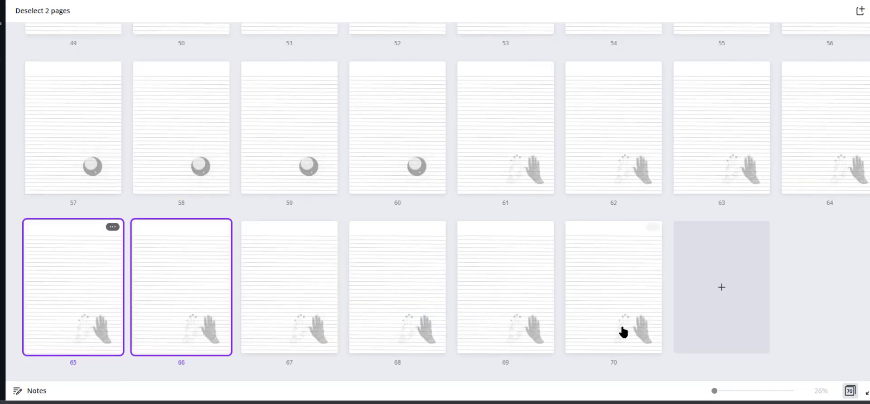
Clear the page selection and look over the 70-page layout from the last page back to page 1.
right_click(710, 331)
click(798, 356)
scroll(302, 161, up, 6)
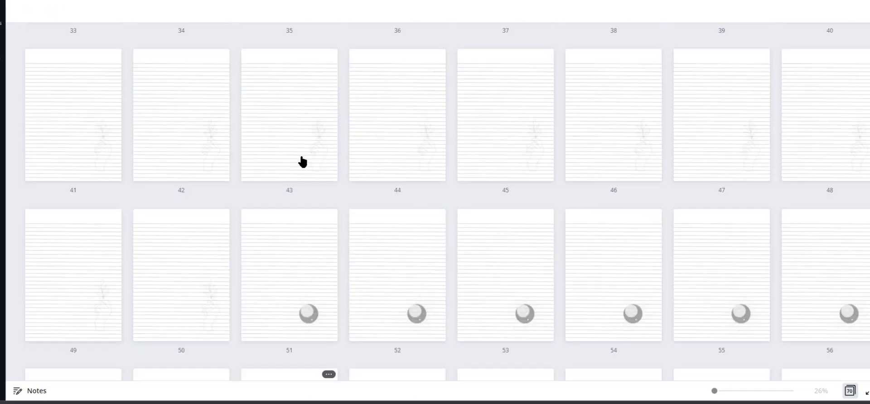
scroll(302, 162, up, 10)
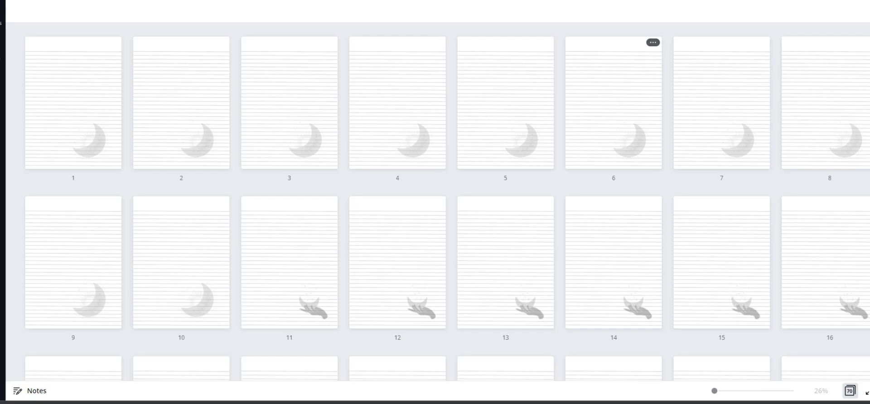
Download all 70 pages of the design as a PDF Print file.
click(834, 1)
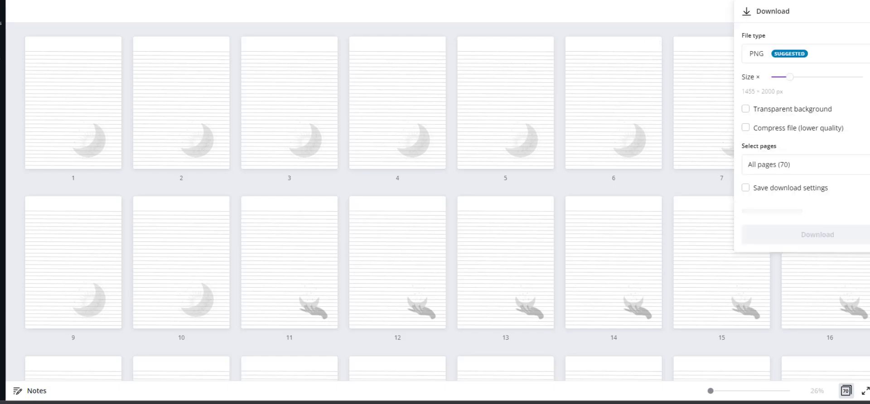
click(836, 54)
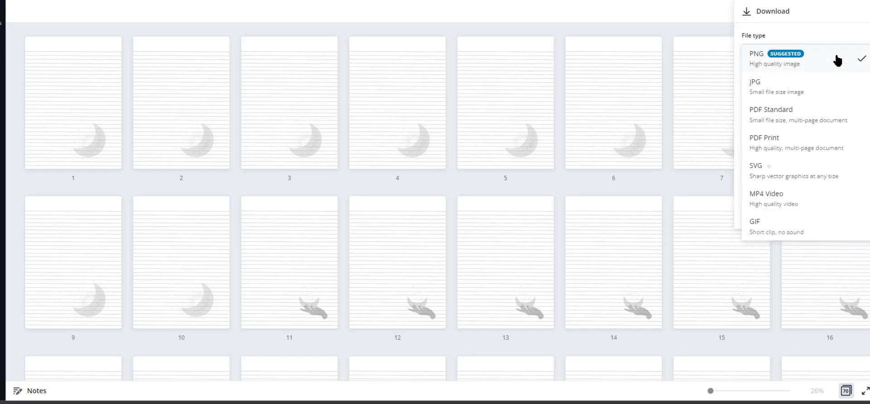
click(796, 150)
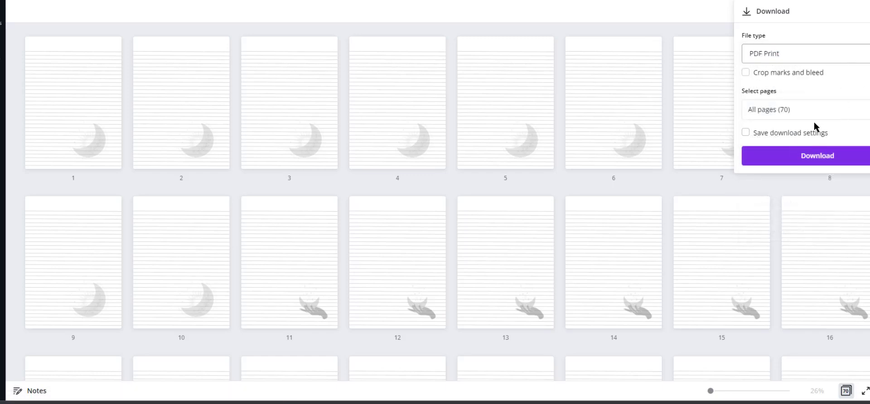
click(813, 160)
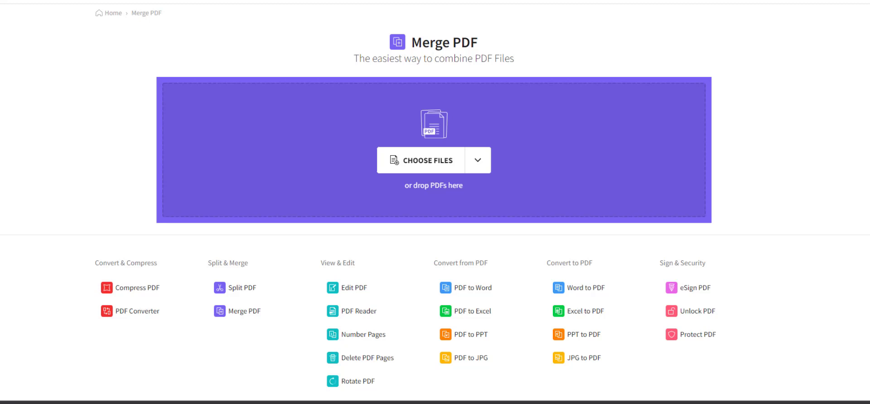
Switch to the Merge PDF web tool, add Untitled design (2).pdf twice and merge both copies into one PDF.
drag(230, 148, 455, 133)
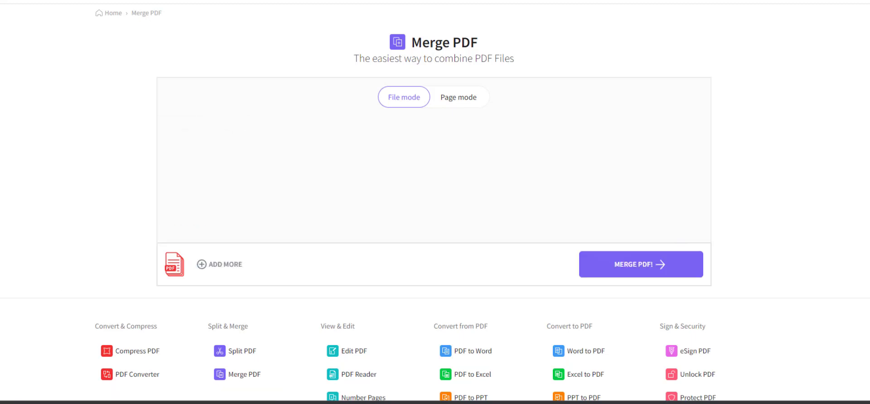
drag(303, 189, 204, 178)
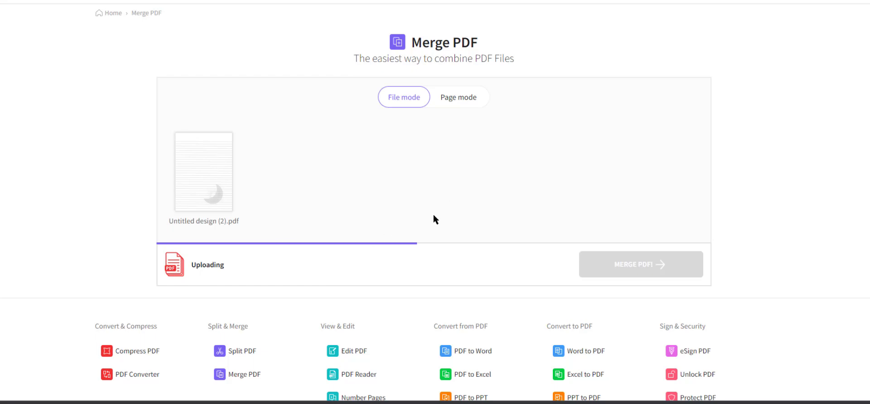
drag(408, 236, 338, 188)
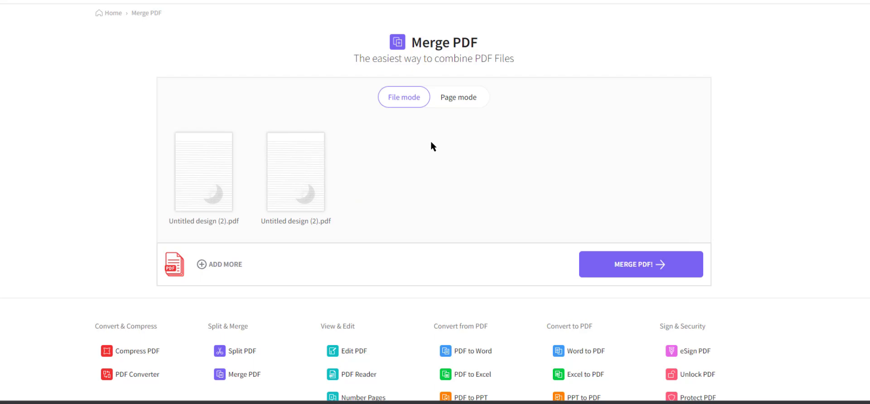
click(612, 268)
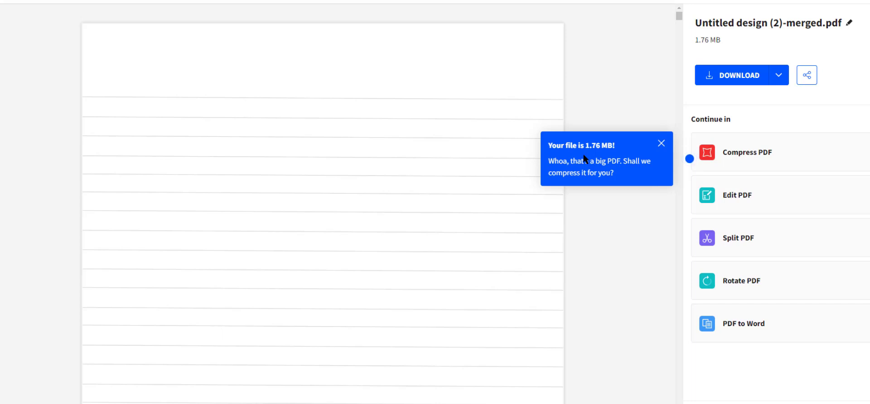
Compress Untitled design (2)-merged.pdf with Strong compression and dismiss the feedback survey.
click(779, 169)
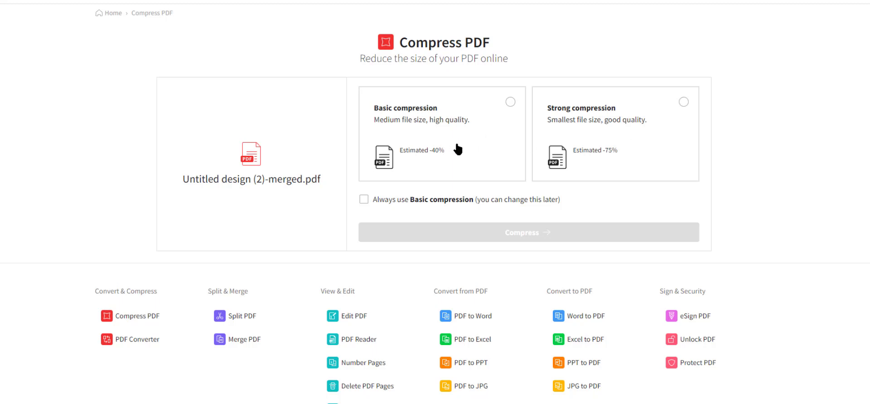
click(685, 103)
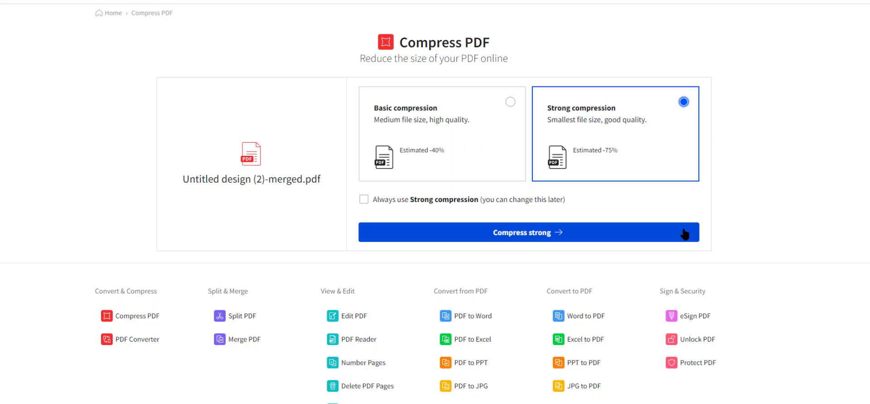
click(637, 233)
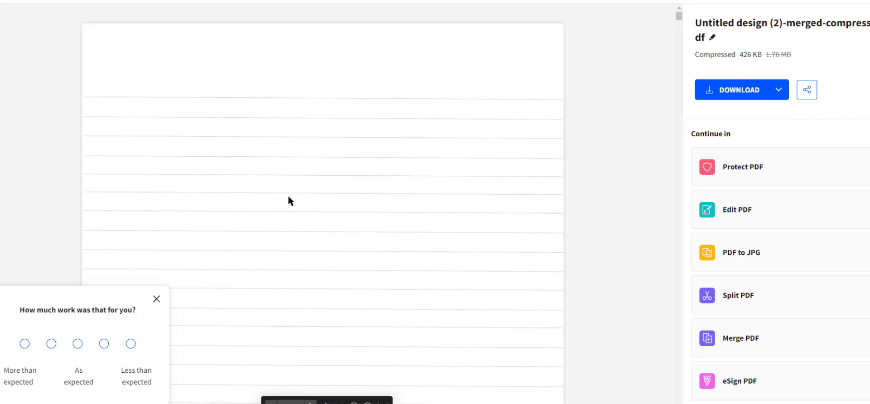
click(157, 299)
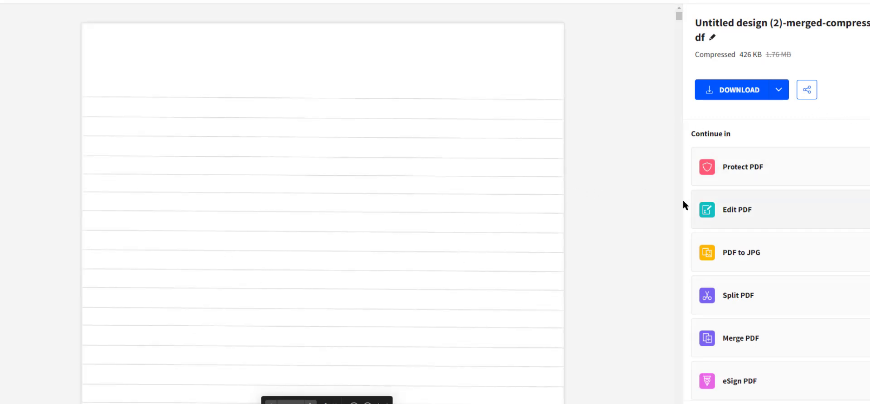
Look through the pages of the compressed merged PDF and download the file.
scroll(592, 209, down, 3)
scroll(546, 151, down, 5)
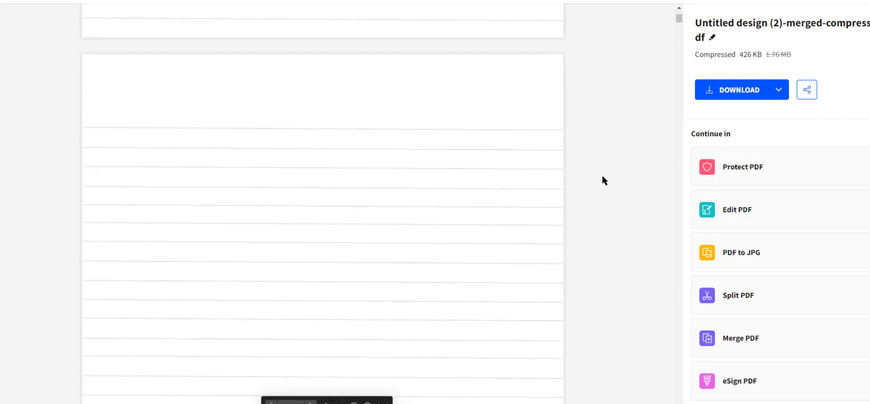
scroll(602, 175, down, 10)
click(761, 90)
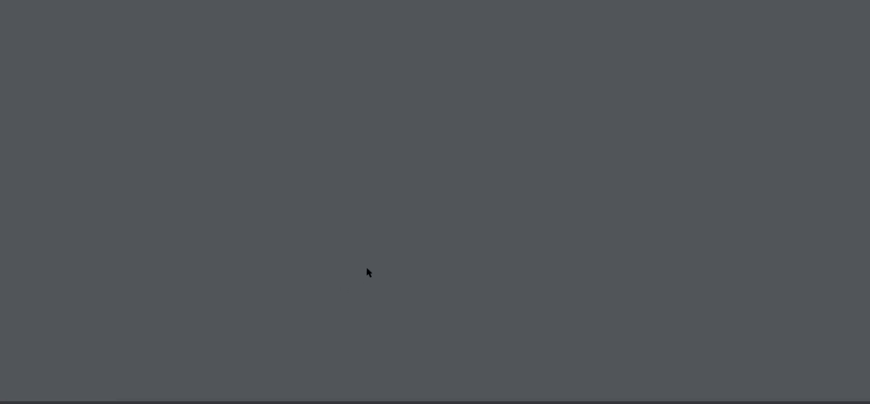
Examine the downloaded PDF from its first pages through to the last page.
scroll(491, 148, down, 10)
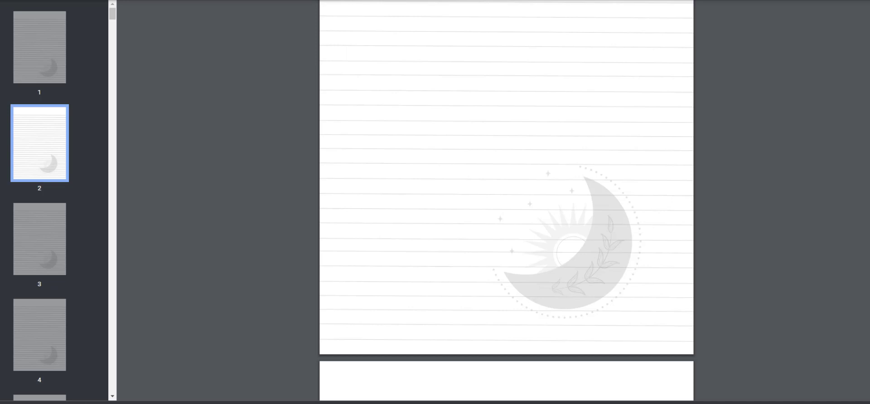
drag(869, 15, 869, 403)
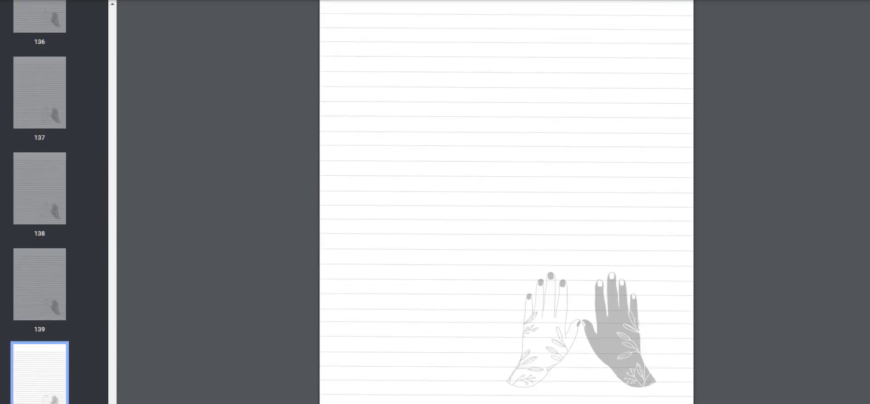
scroll(752, 132, up, 2)
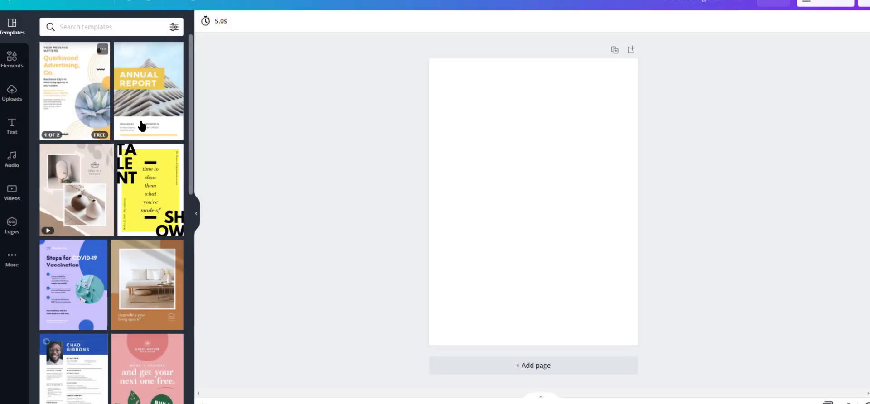
Search the templates for journal and apply the Grateful Journal template to the blank page.
click(95, 26)
text(journal)
key(Return)
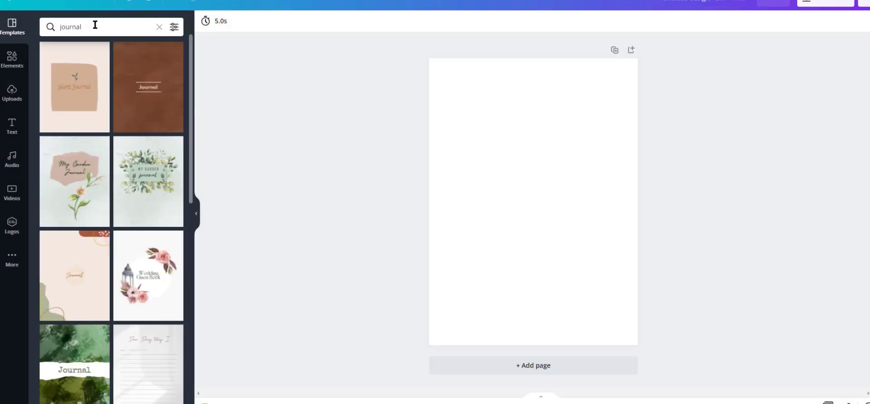
scroll(156, 243, down, 6)
click(73, 191)
Recolor the THINGS MAKES ME GRATEFUL and THINGS MAKES ME HAPPY boxes in the same custom pale lavender.
click(580, 236)
click(206, 20)
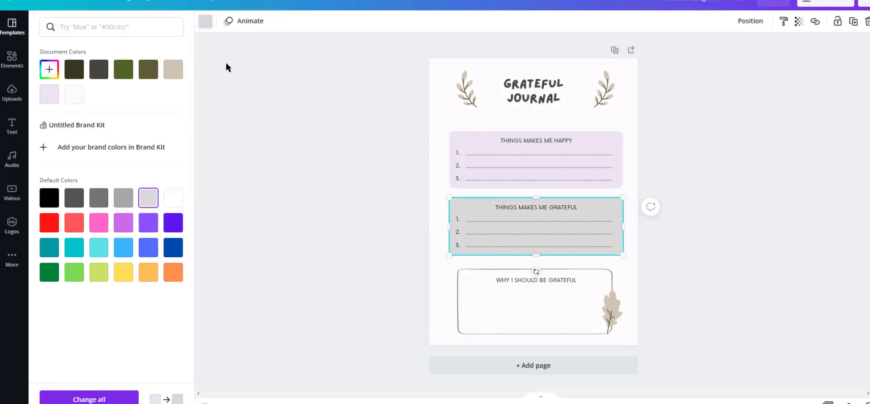
click(49, 69)
drag(54, 97, 52, 93)
click(471, 142)
click(205, 21)
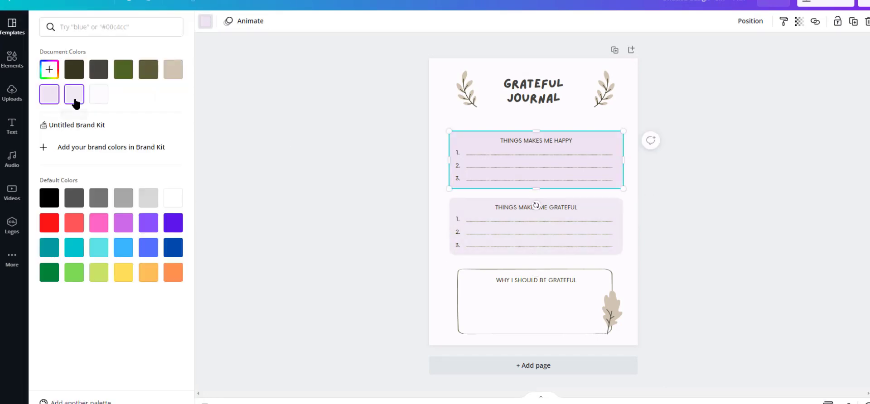
click(74, 96)
Recolor the 1-3 list numbers in both lavender boxes gray.
click(352, 145)
click(458, 155)
click(346, 21)
click(124, 198)
click(458, 220)
click(346, 22)
click(173, 69)
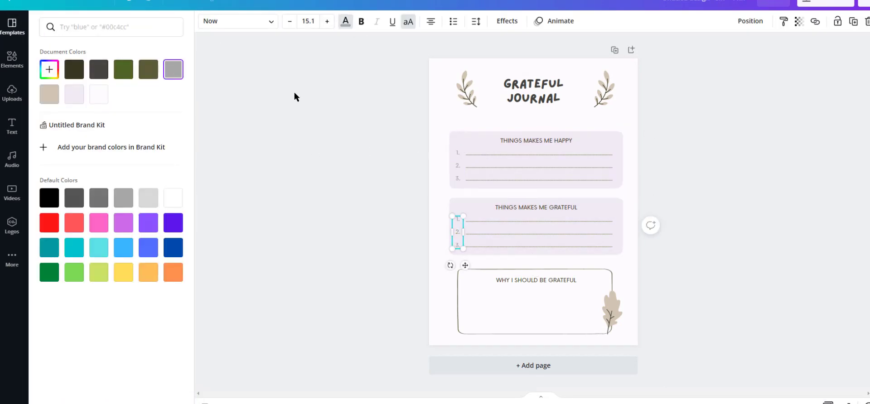
Recolor the THINGS MAKES ME GRATEFUL heading gray.
click(526, 208)
click(346, 21)
click(173, 69)
Recolor the six writing lines in both boxes gray and the leaf beside the lower frame pale lavender.
click(500, 222)
shift+click(500, 234)
shift+click(501, 247)
shift+click(498, 181)
shift+click(497, 168)
shift+click(499, 155)
shift+click(508, 141)
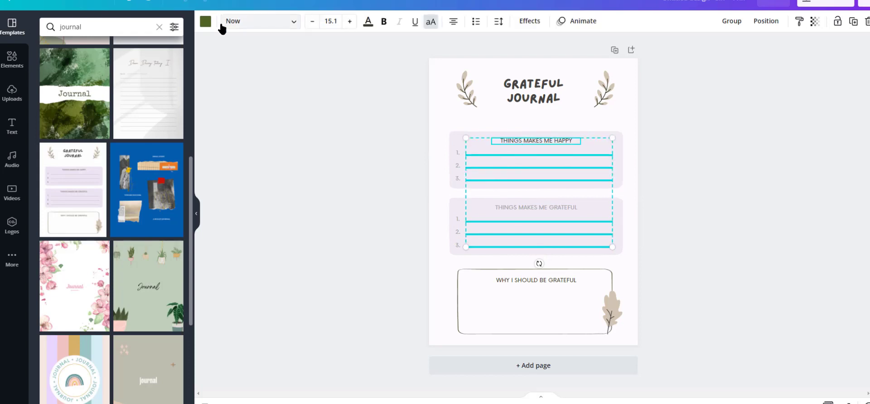
click(206, 21)
click(173, 69)
click(49, 94)
Set the WHY I SHOULD BE GRATEFUL heading in non-capitalized Andasia at size 37.1 and fit it on one line.
click(526, 280)
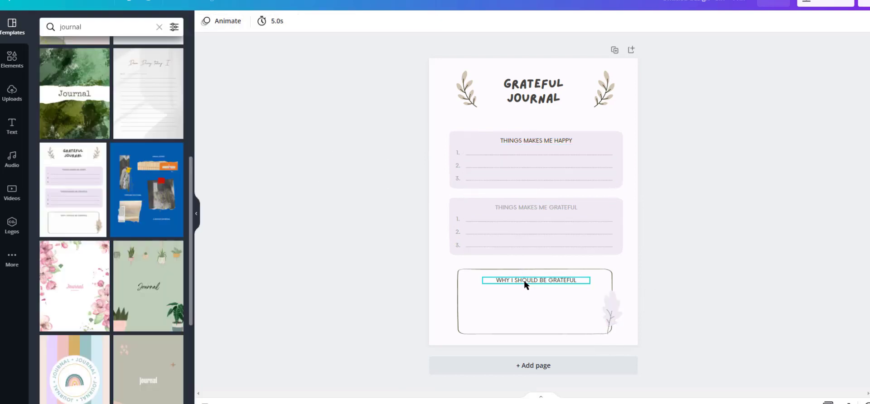
click(236, 21)
click(90, 105)
click(408, 22)
click(327, 21)
click(327, 22)
click(327, 22)
click(327, 21)
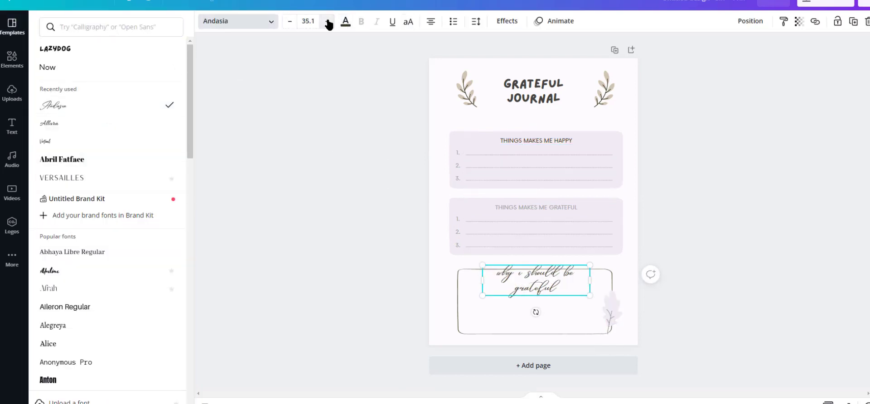
drag(590, 280, 570, 282)
click(736, 225)
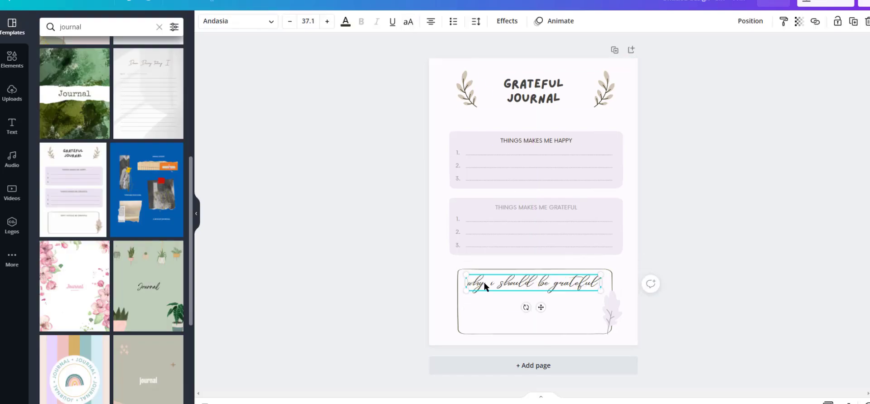
Place the script heading over the frame's upper edge and recolor it in a custom muted lavender.
drag(484, 282, 570, 274)
scroll(521, 278, up, 5)
scroll(478, 280, down, 1)
click(345, 21)
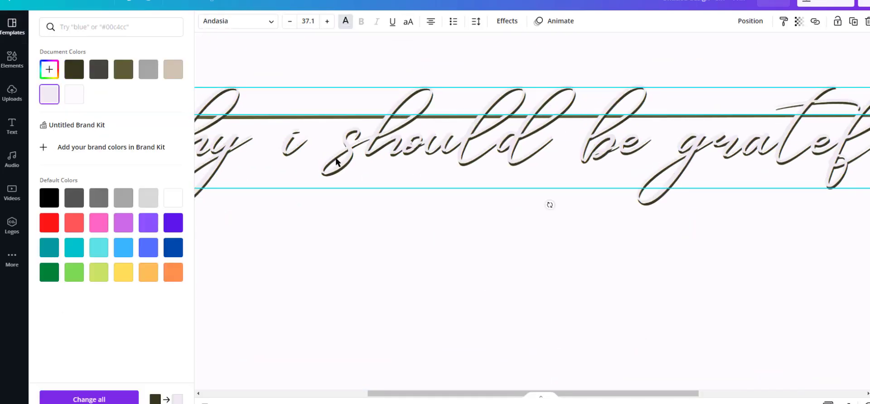
click(49, 69)
click(85, 97)
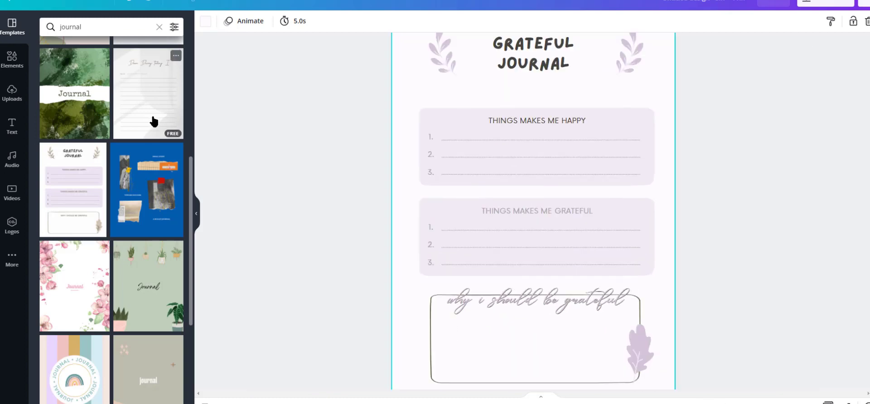
Search the templates for gratitude and apply the 30 Days of Gratitude template to the new page.
scroll(165, 223, down, 10)
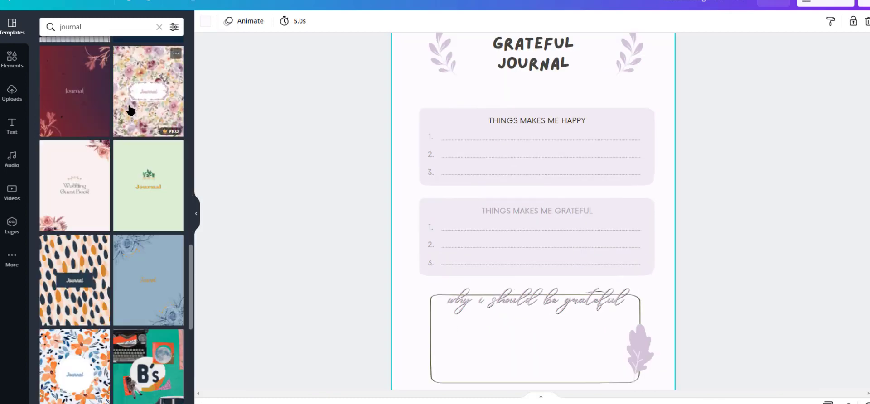
scroll(548, 271, down, 2)
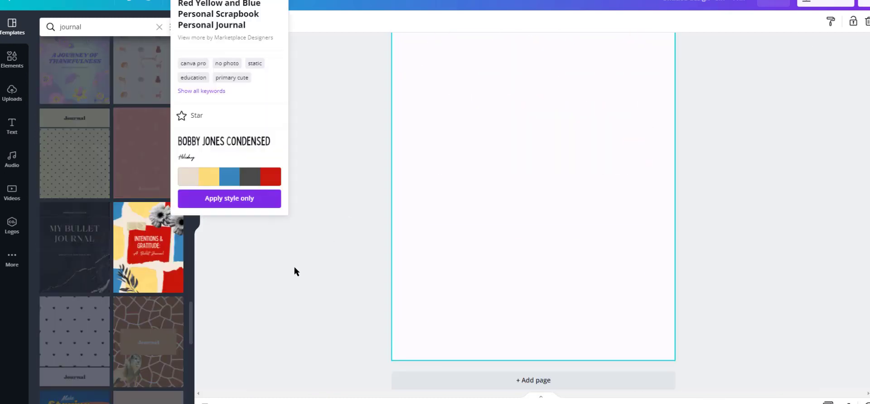
click(95, 28)
text(gratitude)
key(Return)
click(150, 90)
scroll(694, 102, up, 3)
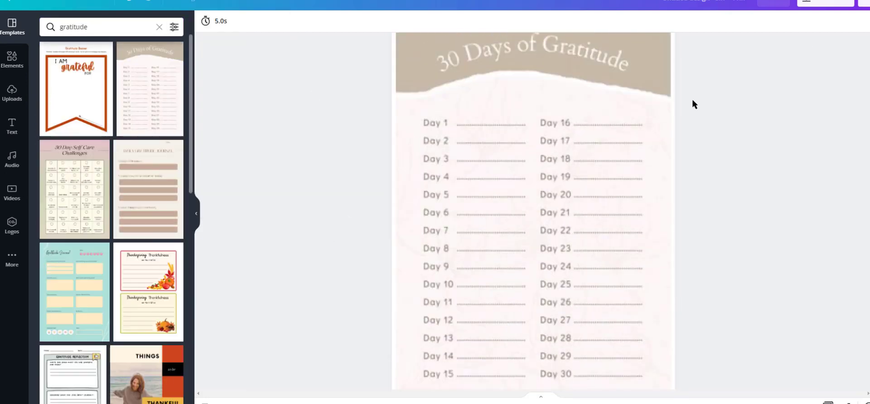
drag(326, 234, 787, 136)
drag(327, 126, 700, 270)
scroll(698, 270, down, 3)
drag(695, 348, 701, 352)
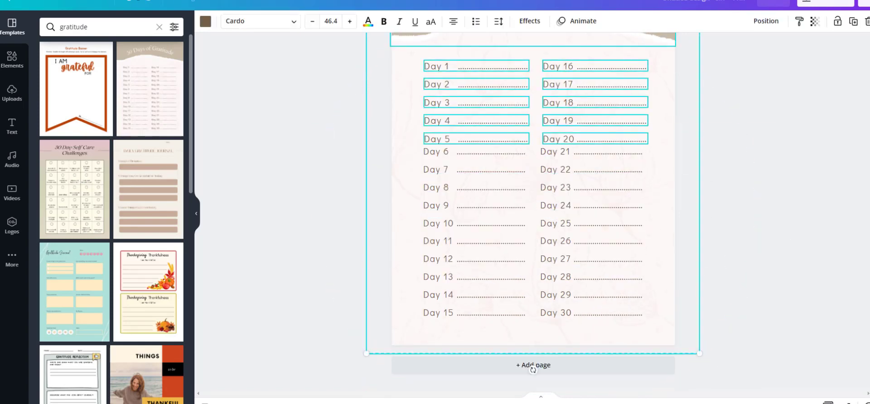
key(ctrl+z)
Enlarge the torn-paper banner of the 30 Days of Gratitude page to span the full page width.
scroll(534, 363, up, 3)
click(657, 154)
drag(671, 180, 676, 185)
click(708, 182)
Recolor the banner lavender and its 30 Days of Gratitude title pale lavender.
click(654, 137)
click(206, 21)
click(49, 93)
click(485, 139)
click(346, 20)
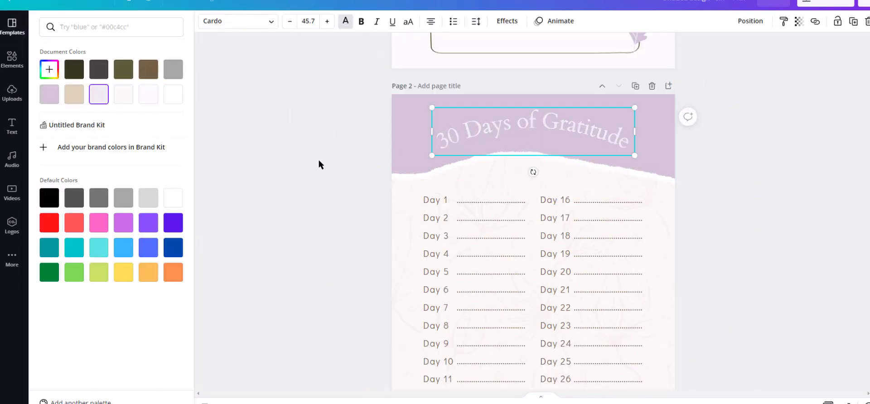
Select all 30 day rows together and recolor their dotted lines light gray.
scroll(453, 181, down, 3)
click(453, 62)
shift+click(592, 314)
shift+click(584, 187)
shift+click(583, 133)
shift+click(582, 98)
shift+click(581, 80)
shift+click(487, 259)
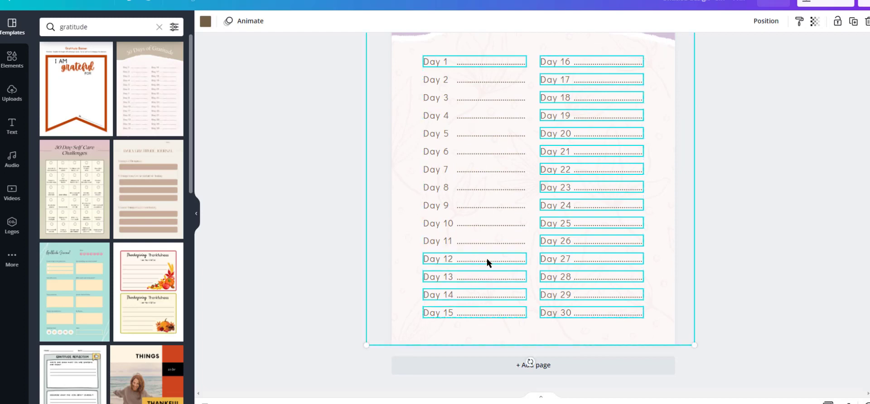
shift+click(484, 169)
shift+click(481, 114)
click(206, 21)
key(Escape)
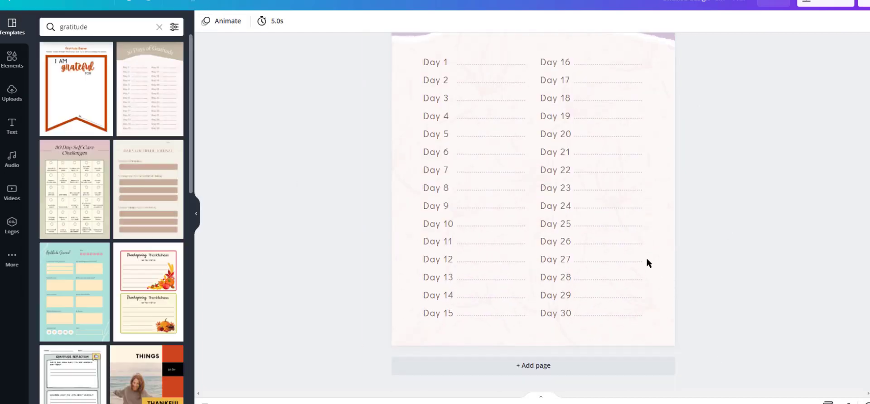
Add the Daily Gratitude Journal template and duplicate the Grateful Journal page.
click(137, 183)
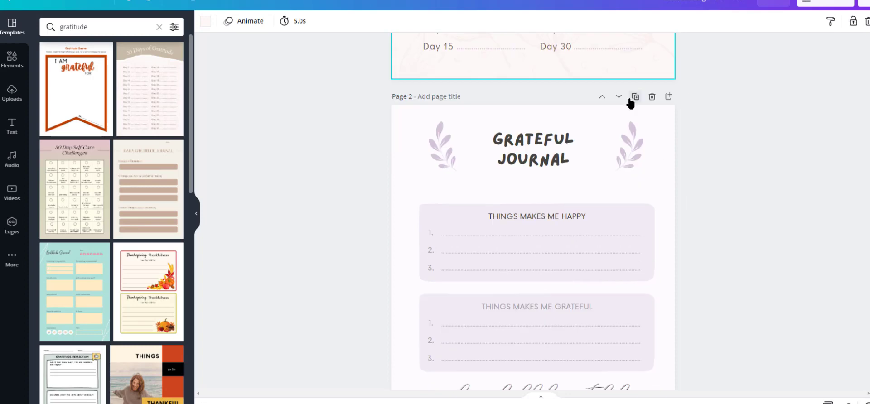
click(635, 96)
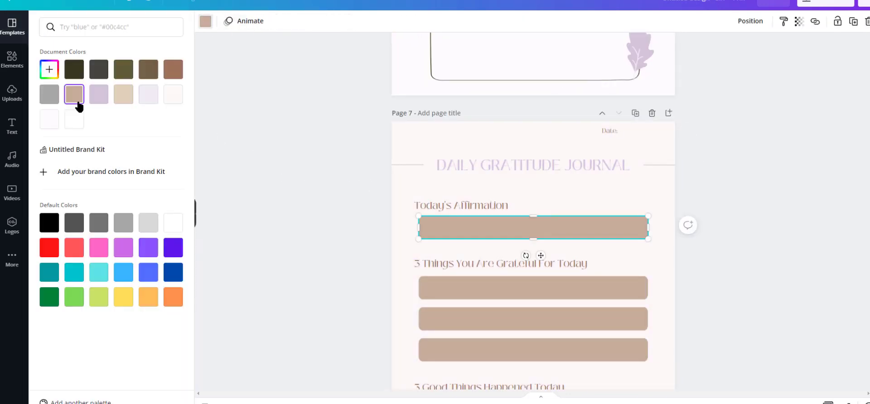
Recolor the Today's Affirmation box and the six other answer boxes on the Daily Gratitude Journal page white.
click(77, 93)
scroll(447, 144, down, 3)
click(447, 144)
shift+click(453, 181)
shift+click(453, 212)
shift+click(455, 275)
shift+click(458, 308)
shift+click(460, 336)
click(206, 22)
click(172, 96)
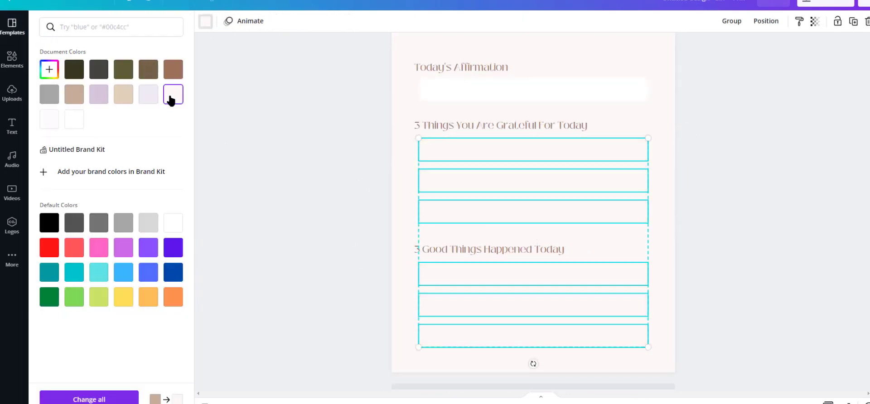
Recolor the three section headings of the Daily Gratitude Journal page gray.
click(489, 125)
click(99, 101)
click(490, 249)
click(345, 22)
click(49, 94)
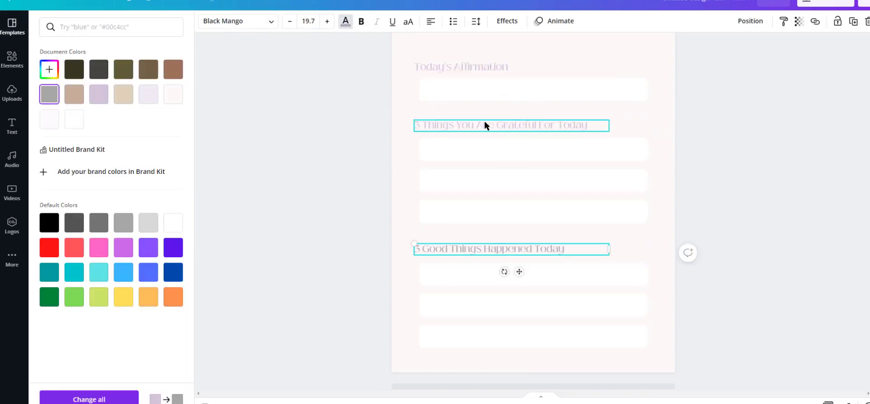
click(486, 124)
click(462, 68)
Recolor the two lines flanking the Daily Gratitude Journal title lavender.
scroll(308, 128, up, 2)
click(659, 120)
shift+click(408, 119)
click(206, 21)
click(98, 94)
click(278, 171)
Duplicate the Daily Gratitude Journal page four times.
scroll(673, 293, down, 3)
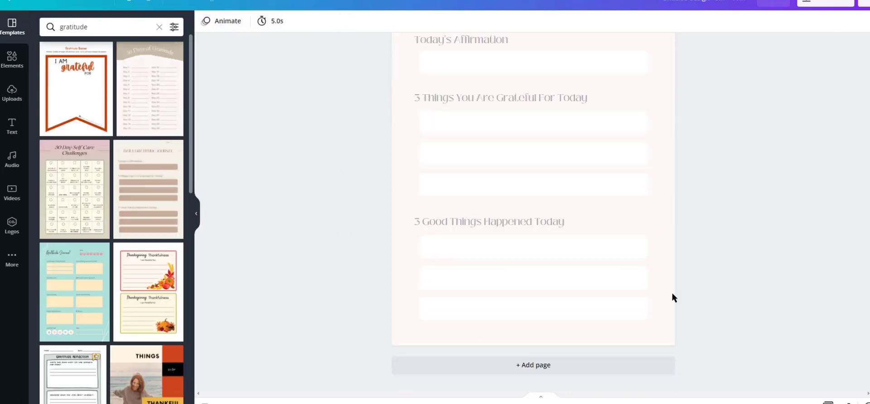
scroll(635, 181, up, 9)
scroll(596, 215, down, 4)
click(636, 178)
click(636, 178)
click(636, 178)
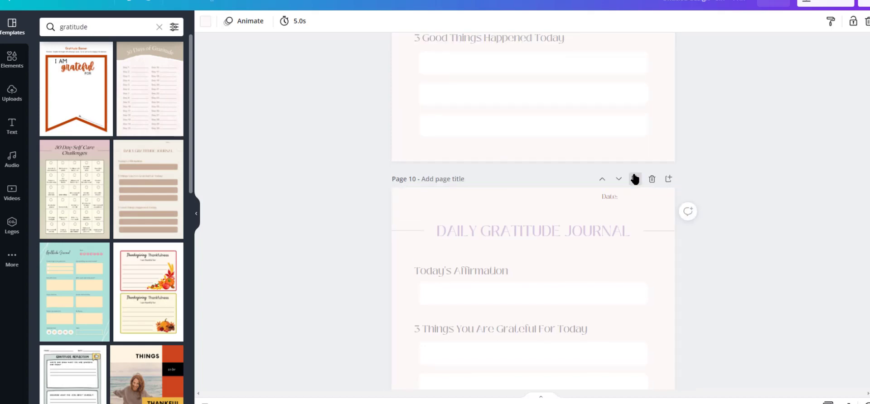
click(635, 178)
Reorder the pages in grid view to mix the Daily Gratitude Journal and Grateful Journal pages.
click(828, 402)
drag(301, 268, 658, 117)
drag(200, 259, 847, 149)
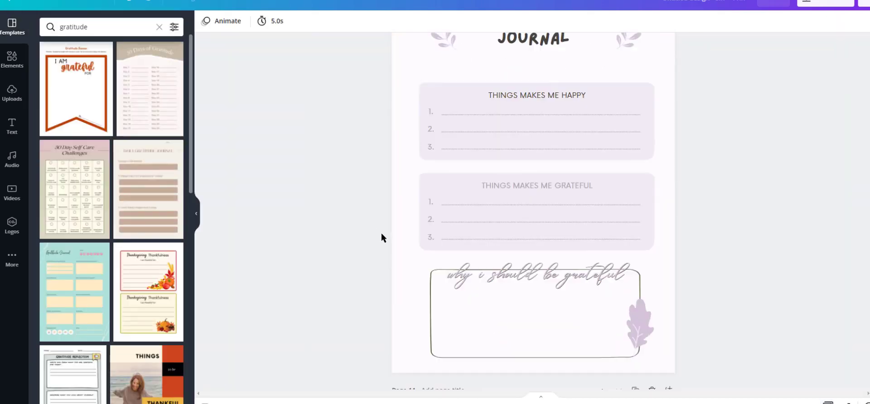
scroll(111, 217, down, 5)
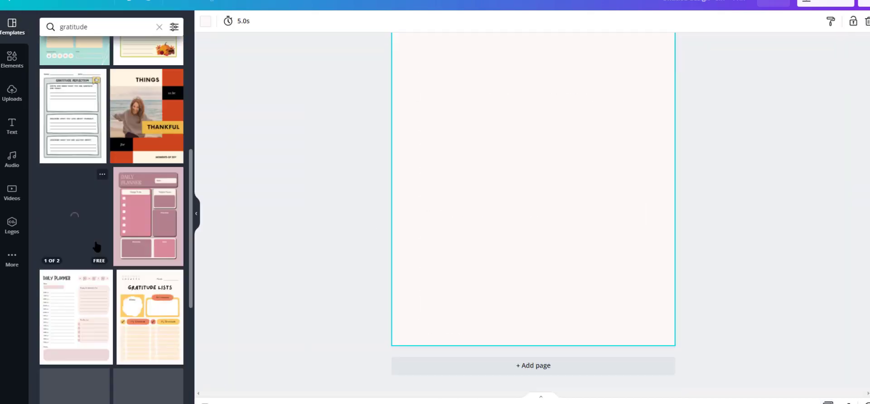
drag(75, 277, 530, 308)
click(148, 280)
click(651, 319)
scroll(804, 329, up, 1)
scroll(803, 327, up, 3)
click(130, 3)
scroll(499, 204, down, 4)
click(498, 204)
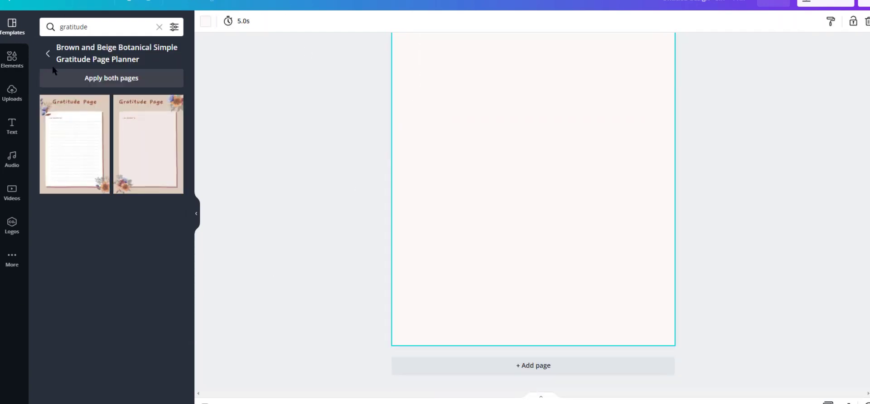
click(48, 54)
Apply the Self-Care Practices template to the blank page 12.
scroll(64, 134, down, 5)
click(63, 133)
scroll(545, 130, up, 2)
Recolor the gradient background of the Self-Care Practices page with a custom brighter purple, lavender and a pale tint.
click(531, 154)
click(205, 22)
click(148, 95)
click(220, 22)
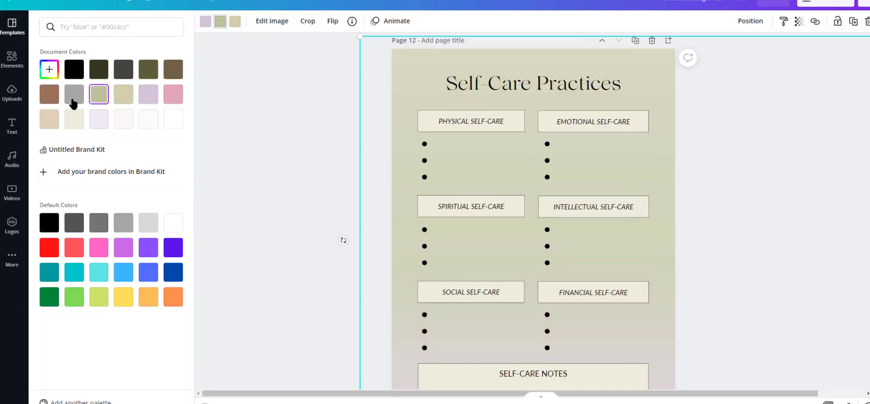
click(171, 122)
click(235, 22)
click(124, 120)
click(148, 94)
click(49, 70)
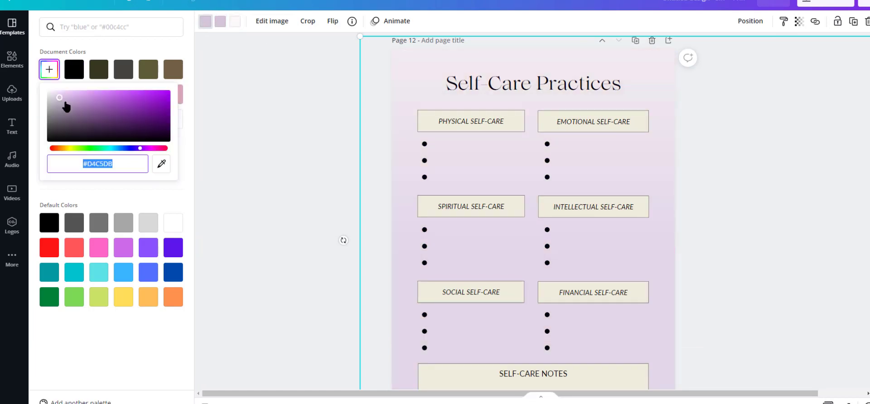
click(151, 99)
Give the SPIRITUAL SELF-CARE box a white fill and a pale lavender outline.
click(424, 199)
click(424, 199)
click(220, 21)
click(52, 120)
click(205, 21)
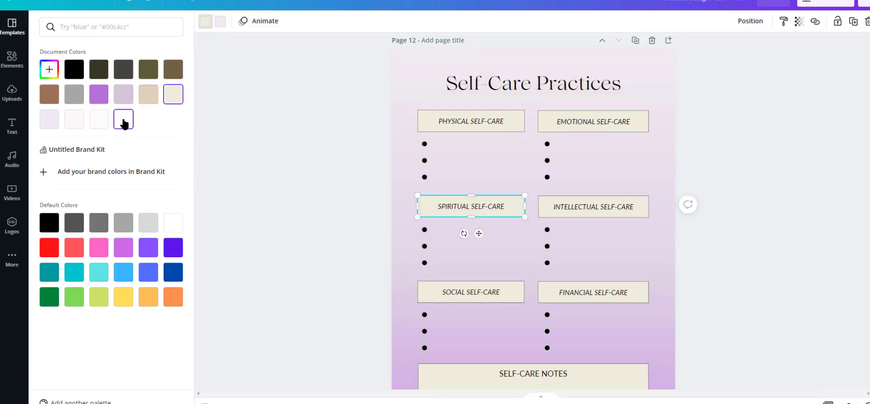
click(123, 120)
Recolor the SPIRITUAL SELF-CARE text lavender.
click(485, 207)
click(346, 21)
click(124, 94)
Recolor the five remaining black self-care labels and the SELF-CARE NOTES heading lavender.
click(594, 207)
shift+click(590, 122)
shift+click(471, 121)
shift+click(471, 293)
shift+click(585, 294)
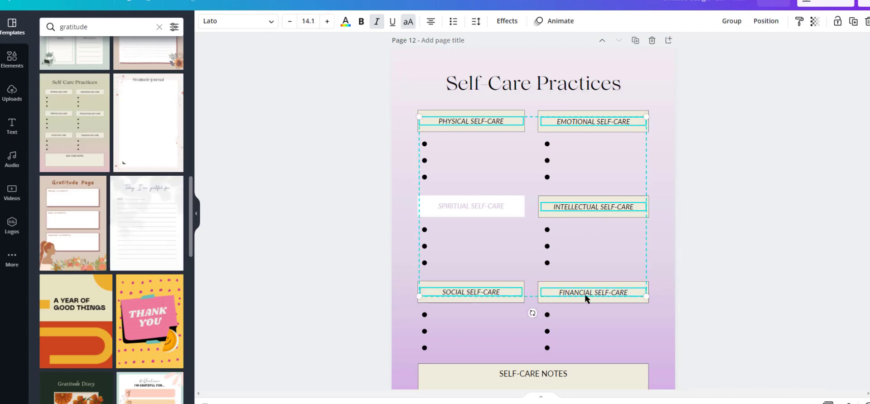
scroll(585, 295, down, 2)
shift+click(533, 282)
click(345, 21)
Give the five remaining beige self-care boxes and the SELF-CARE NOTES box a white fill.
shift+click(513, 203)
shift+click(542, 204)
shift+click(542, 121)
scroll(543, 121, up, 2)
shift+click(544, 123)
shift+click(516, 123)
click(205, 21)
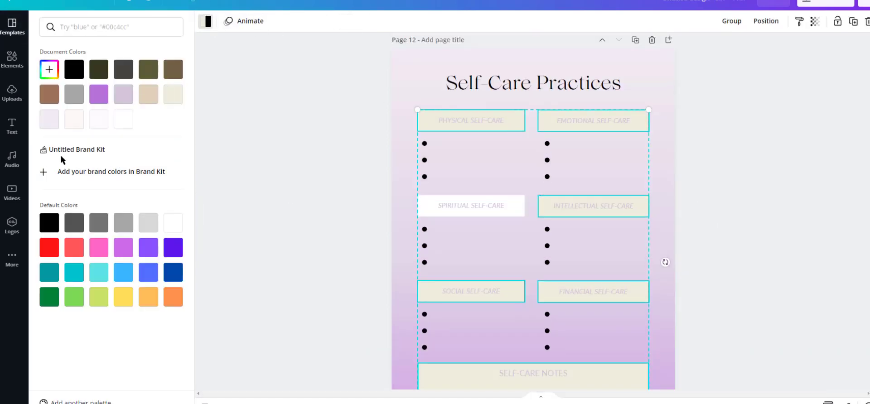
click(123, 120)
click(305, 173)
Recolor the black bullet points under all six self-care boxes to a pale off-white.
scroll(703, 198, down, 2)
click(533, 281)
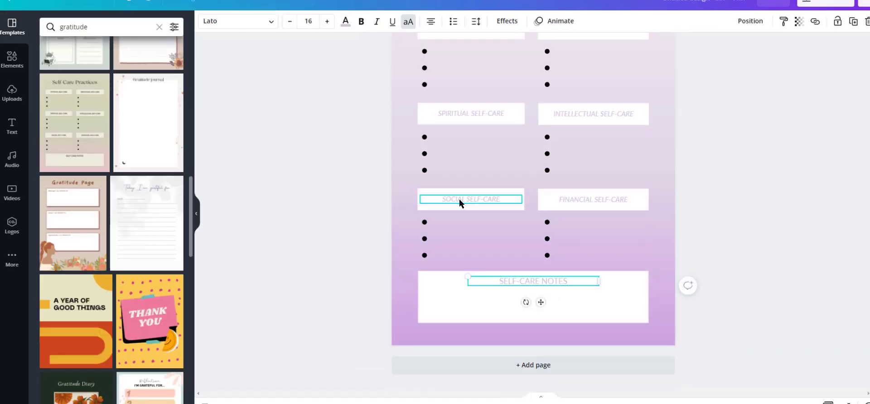
click(424, 239)
shift+click(424, 154)
shift+click(548, 155)
shift+click(548, 239)
scroll(547, 222, up, 3)
shift+click(548, 221)
shift+click(424, 222)
click(205, 21)
click(74, 120)
click(779, 262)
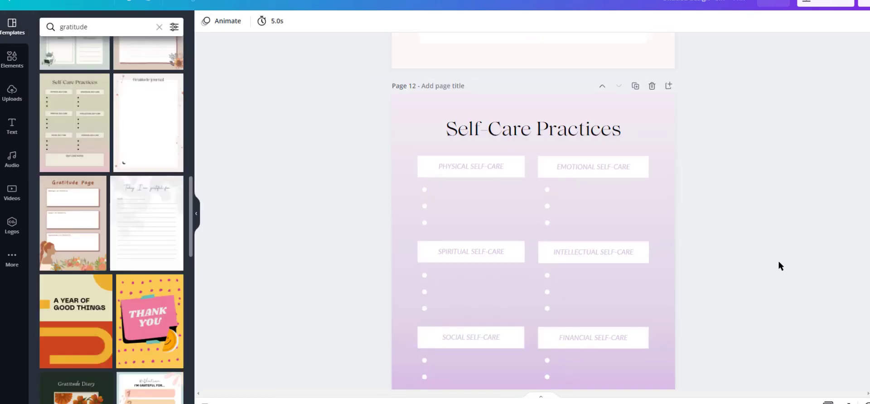
scroll(779, 263, down, 3)
click(548, 241)
key(Delete)
click(129, 1)
click(130, 1)
Replace the brighter purple in the Self-Care Practices gradient background with a pale off-white tint.
scroll(670, 251, down, 2)
click(671, 251)
click(221, 22)
click(74, 120)
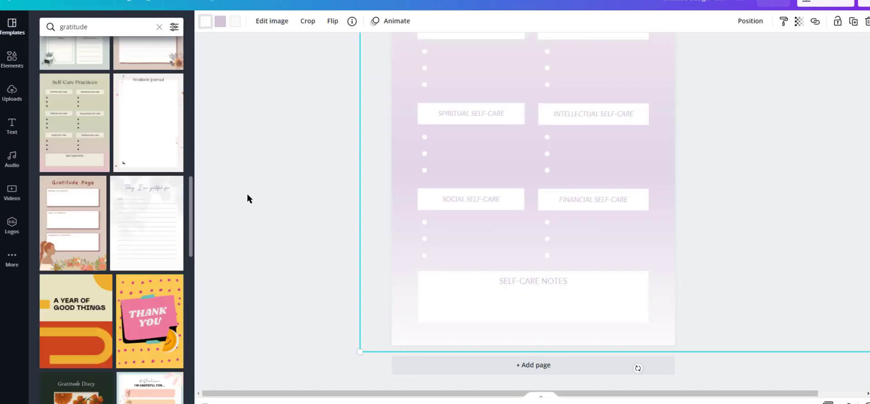
click(247, 195)
Copy a dotted line from an earlier journal page and delete all bullet points from the Self-Care Practices page.
scroll(755, 229, up, 20)
click(521, 271)
scroll(524, 273, down, 10)
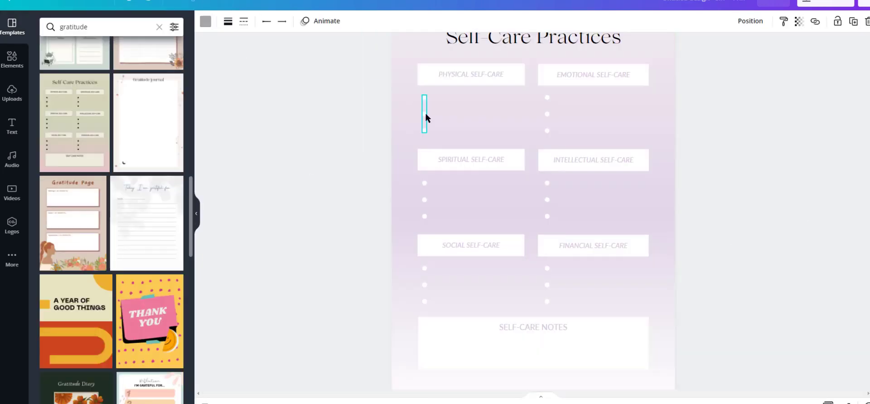
click(424, 116)
shift+click(547, 115)
shift+click(544, 200)
shift+click(425, 283)
shift+click(547, 268)
key(Delete)
Paste the dotted line under PHYSICAL SELF-CARE, fit it to the box width and add a second copy above it.
key(ctrl+v)
drag(641, 133, 524, 133)
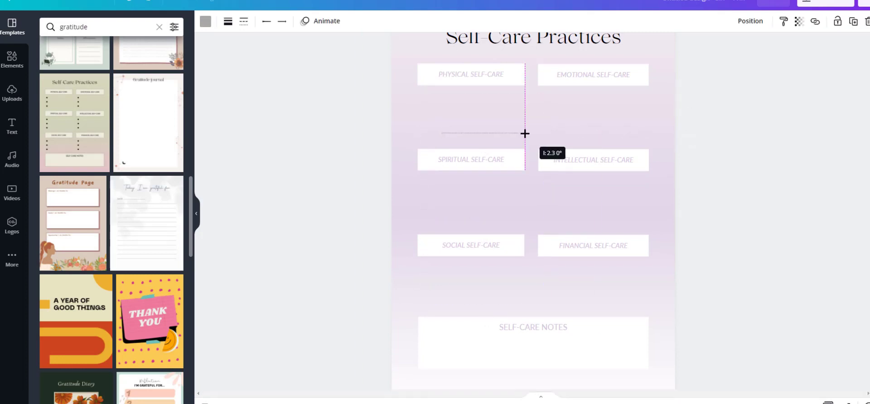
drag(441, 134, 453, 106)
key(ctrl+c)
key(ctrl+v)
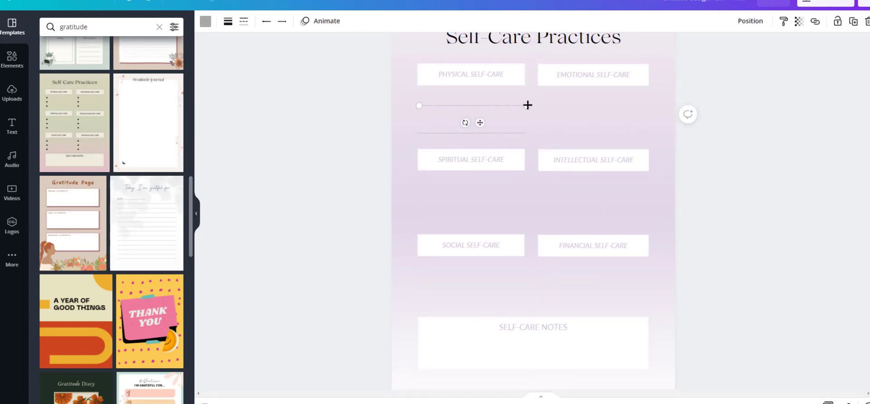
drag(526, 105, 525, 105)
Straighten the two dotted lines under PHYSICAL SELF-CARE and align their ends with the box edges.
drag(718, 403, 732, 403)
drag(426, 272, 472, 272)
click(128, 1)
drag(535, 394, 489, 394)
drag(340, 234, 342, 218)
drag(564, 217, 569, 218)
drag(264, 218, 263, 216)
drag(328, 312, 341, 278)
Duplicate a third dotted line under PHYSICAL SELF-CARE and align the line ends with the box edge.
key(ctrl+d)
click(295, 264)
click(268, 247)
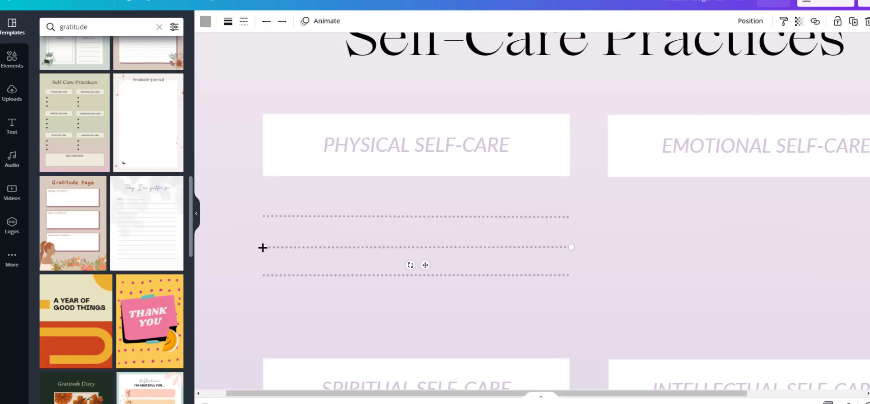
drag(264, 248, 262, 246)
click(263, 266)
click(264, 276)
drag(263, 275, 259, 274)
Duplicate the set of three dotted lines and place the copy under the EMOTIONAL SELF-CARE box.
click(311, 276)
shift+click(313, 247)
shift+click(320, 217)
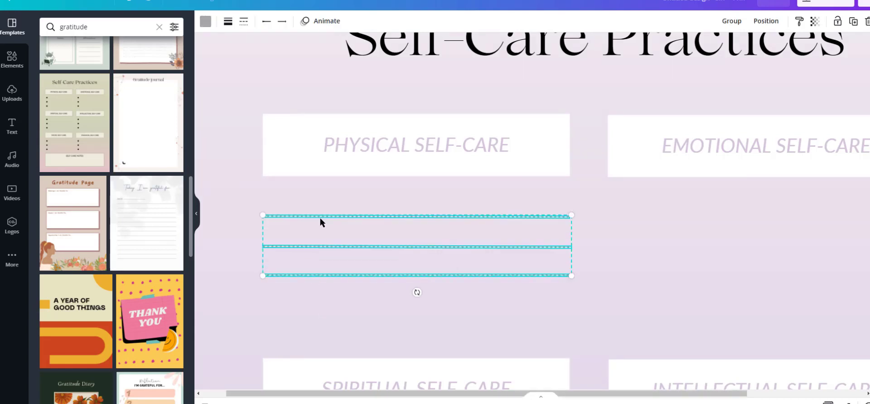
key(ctrl+d)
drag(420, 293, 745, 270)
Paste another set of three dotted lines and position it under the SPIRITUAL SELF-CARE box.
mouse_move(528, 394)
mouse_down()
mouse_move(550, 396)
mouse_move(534, 394)
mouse_up()
click(454, 384)
scroll(433, 190, down, 7)
key(ctrl+v)
drag(476, 208, 361, 169)
Paste a set of three dotted lines under INTELLECTUAL SELF-CARE and adjust its position to fit the box.
key(ctrl+v)
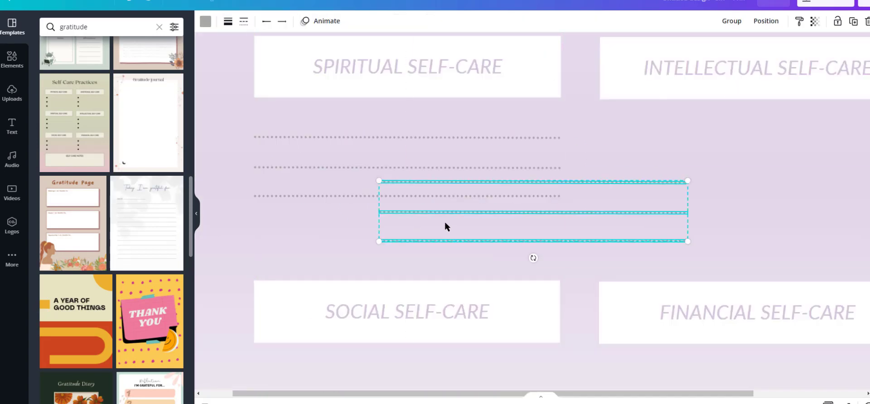
drag(441, 212, 663, 168)
drag(648, 393, 740, 394)
click(780, 170)
click(781, 167)
shift+click(784, 137)
shift+click(785, 195)
drag(790, 196, 794, 218)
click(766, 231)
Copy an existing set of three dotted lines and place the copy under the FINANCIAL SELF-CARE box.
scroll(485, 255, down, 2)
scroll(476, 244, up, 3)
click(408, 214)
scroll(408, 199, down, 7)
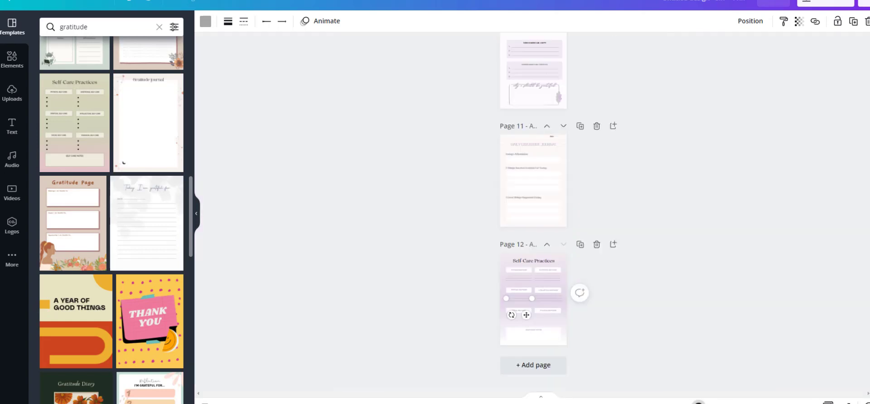
scroll(535, 272, up, 3)
click(612, 299)
scroll(600, 194, up, 5)
scroll(600, 194, down, 5)
click(593, 218)
shift+click(589, 186)
shift+click(587, 154)
key(ctrl+c)
scroll(587, 155, down, 5)
key(ctrl+v)
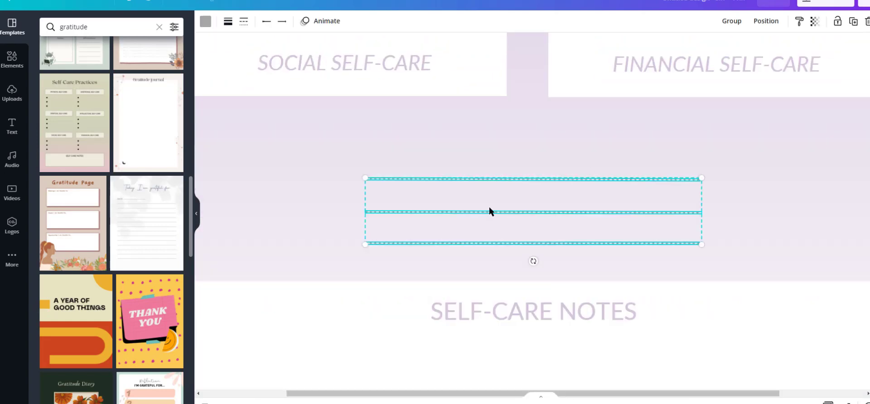
drag(489, 209, 674, 164)
Paste one more set of three dotted lines and position it under the SOCIAL SELF-CARE box.
key(ctrl+v)
drag(641, 219, 446, 171)
click(539, 244)
scroll(678, 317, down, 5)
click(780, 270)
Recolor the Self-Care Practices title from black to a muted lavender from the document colors.
scroll(780, 271, up, 4)
click(553, 123)
click(345, 21)
click(98, 97)
click(350, 146)
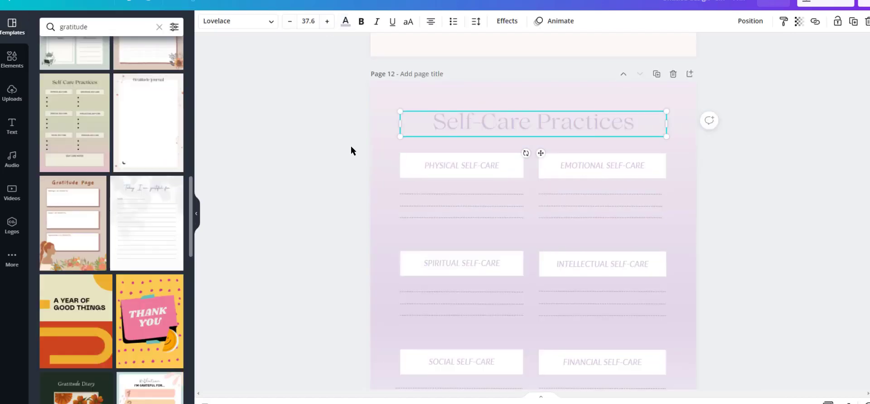
click(345, 21)
click(49, 95)
click(360, 141)
Recolor all six self-care labels and the SELF-CARE NOTES heading to a darker muted purple.
click(471, 165)
shift+click(585, 166)
shift+click(574, 264)
shift+click(462, 264)
shift+click(461, 223)
shift+click(523, 319)
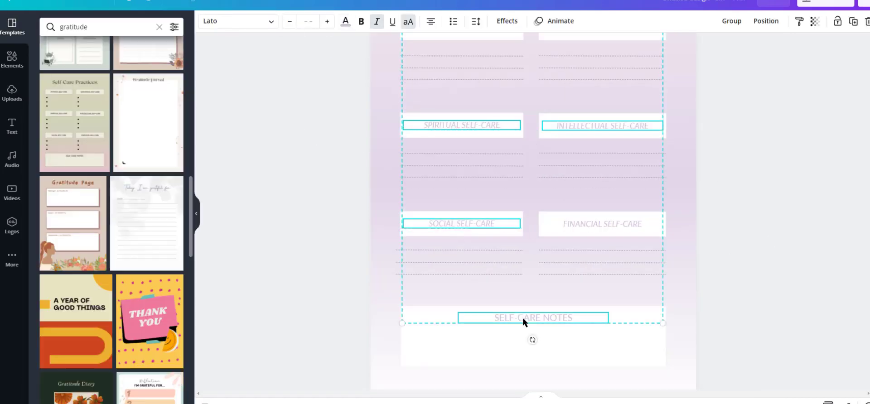
shift+click(601, 224)
click(345, 21)
click(74, 95)
click(241, 178)
Duplicate the finished Self-Care Practices page four times.
click(657, 122)
click(657, 121)
click(657, 122)
Rearrange the pages in grid view so Self-Care Practices pages alternate with the Grateful Journal and Daily Gratitude Journal pages.
click(829, 402)
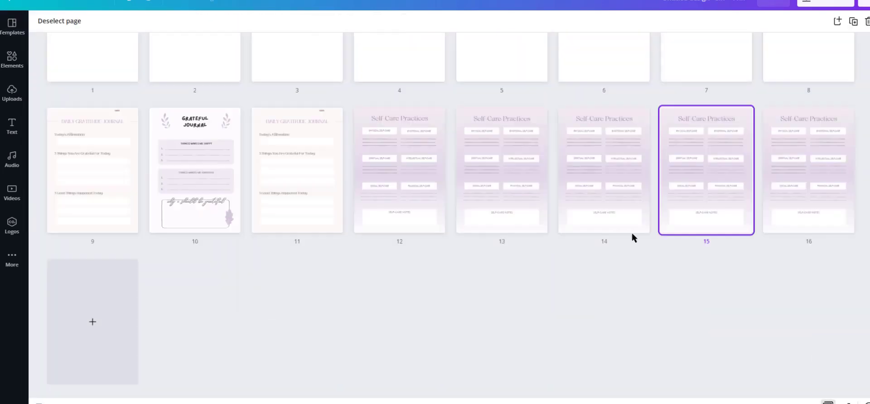
scroll(633, 237, up, 2)
drag(401, 258, 395, 117)
drag(535, 262, 696, 118)
drag(604, 272, 173, 265)
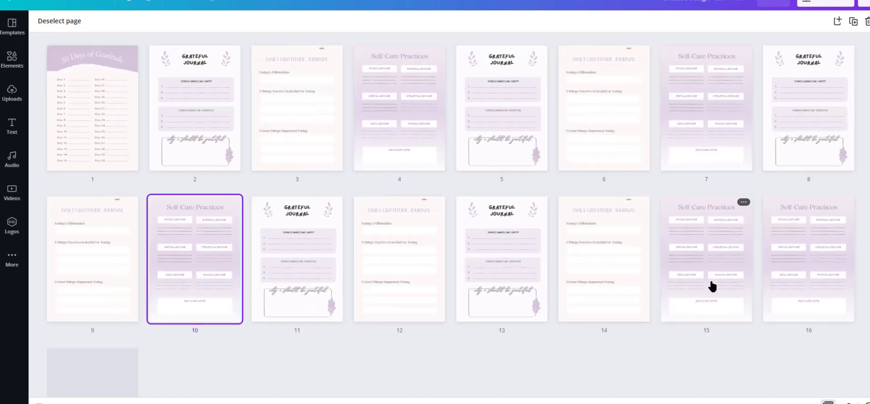
drag(712, 287, 515, 372)
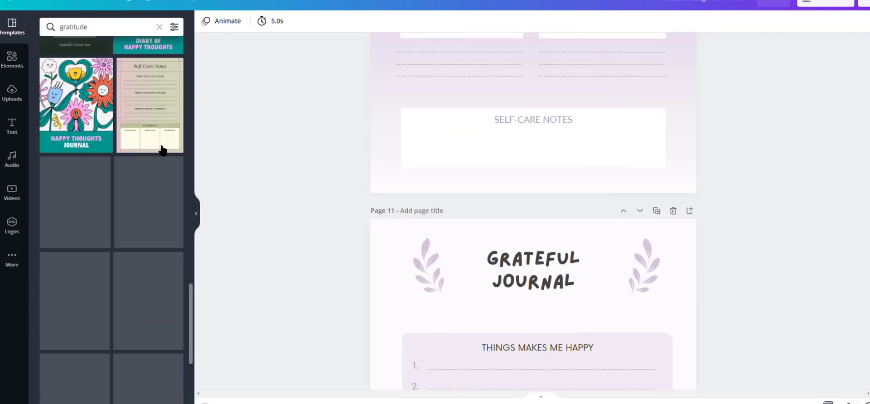
Add a new page 17 at the end and apply the Self-Care Notes template to it.
scroll(145, 182, down, 3)
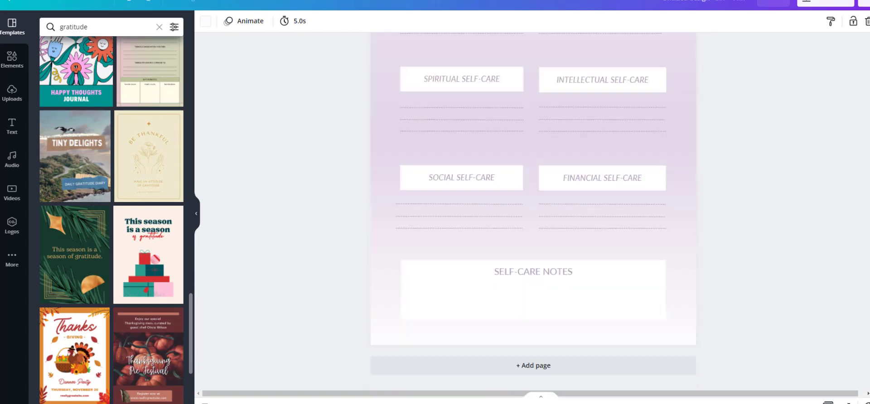
click(534, 365)
click(137, 68)
Replace the Self-Care Notes page background with the lavender gradient copied from the Self-Care Practices page.
scroll(363, 139, up, 8)
click(379, 181)
scroll(376, 277, down, 5)
click(383, 285)
key(Delete)
key(ctrl+v)
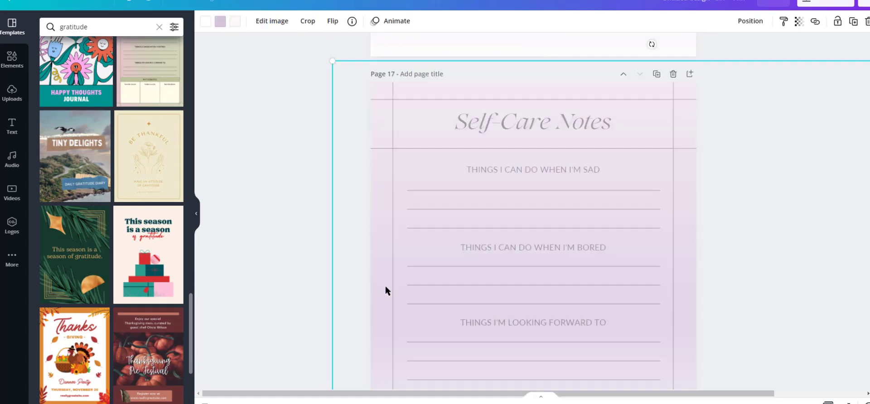
scroll(622, 231, down, 4)
click(423, 214)
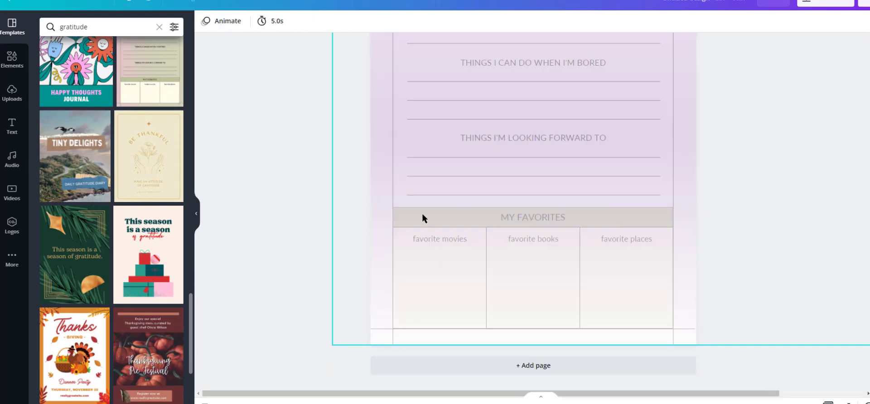
scroll(457, 177, up, 2)
double_click(491, 141)
click(264, 116)
scroll(264, 115, up, 2)
click(272, 117)
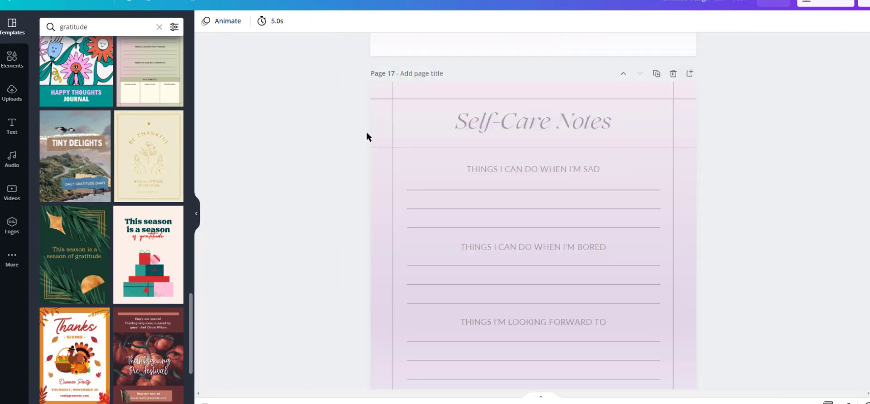
Remove the gradient background from the Self-Care Notes page and recolor its title, section headings and My Favorites text muted purple.
click(380, 132)
key(Delete)
click(455, 122)
click(347, 22)
click(99, 94)
click(521, 169)
shift+click(534, 323)
scroll(533, 317, down, 3)
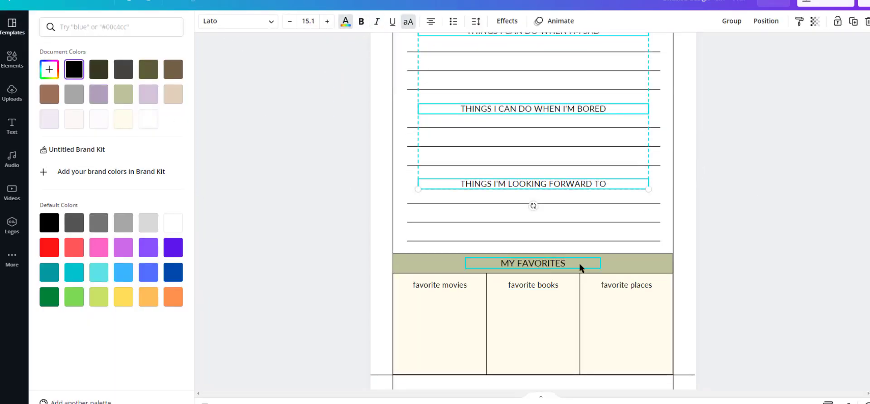
shift+click(575, 263)
click(99, 94)
Fill the My Favorites band white and the three-column box below it beige.
click(406, 261)
click(206, 21)
click(148, 94)
click(148, 119)
click(174, 95)
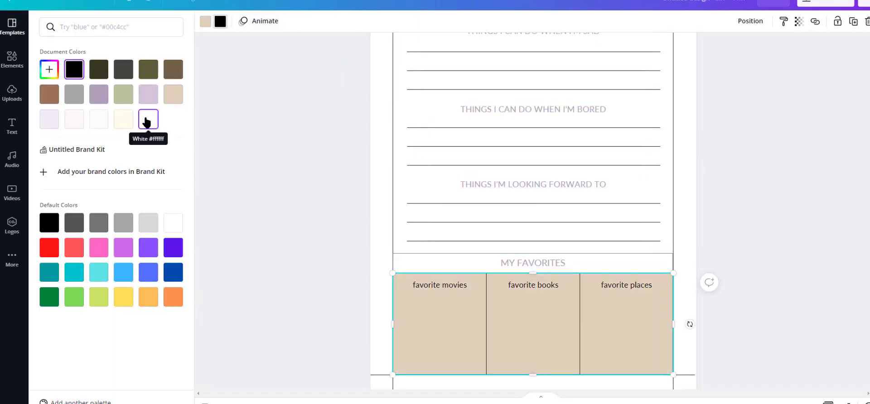
Recolor the writing lines, the page's frame lines and the My Favorites band outline white.
click(365, 143)
click(435, 257)
click(100, 121)
click(470, 241)
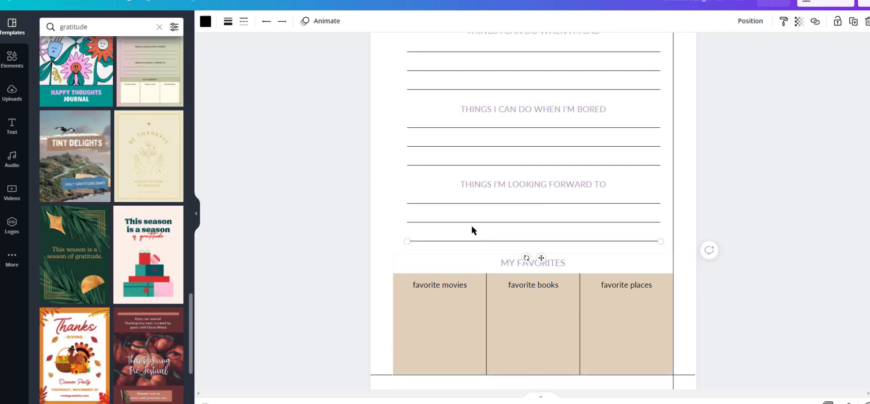
shift+click(469, 222)
shift+click(466, 203)
shift+click(458, 166)
shift+click(455, 147)
shift+click(452, 128)
shift+click(448, 89)
shift+click(626, 148)
shift+click(585, 99)
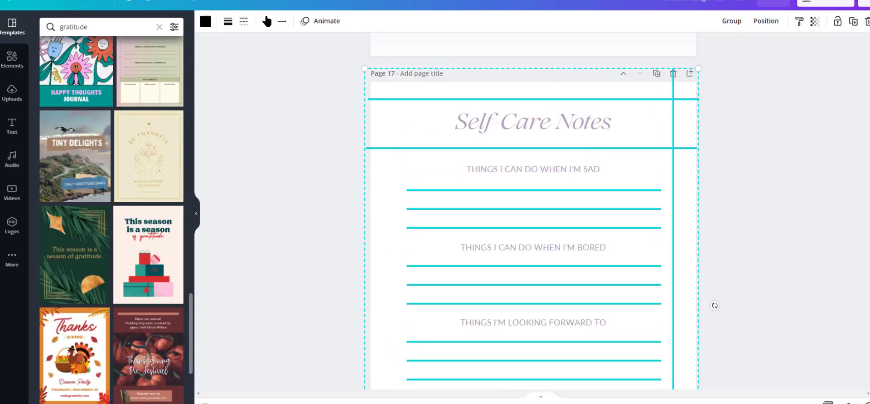
click(206, 21)
click(100, 119)
click(300, 137)
Paste the lavender gradient onto the Self-Care Notes page and send it to the back as the background.
key(ctrl+v)
click(762, 22)
click(701, 51)
click(715, 74)
click(854, 271)
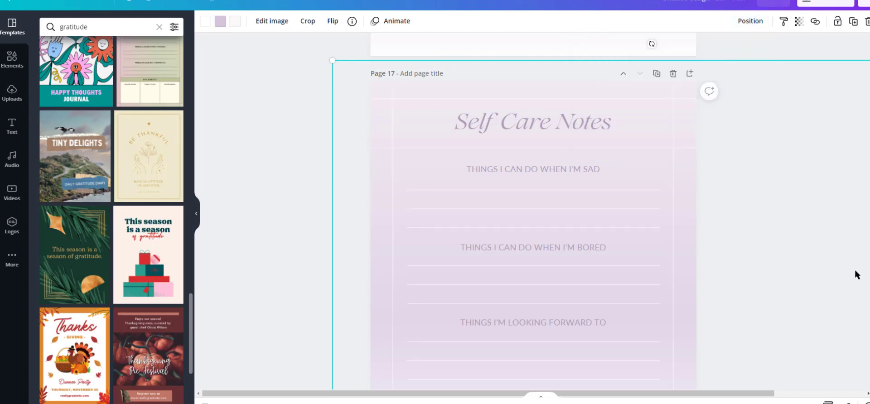
Set both the fill and the outline of the three-column favorites box to white.
scroll(855, 271, down, 4)
click(437, 276)
click(205, 21)
click(100, 120)
click(316, 159)
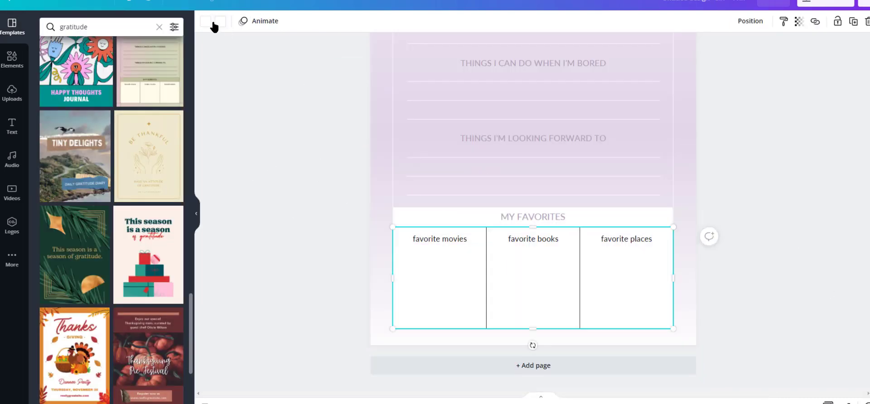
click(211, 21)
click(312, 154)
Recolor the column dividers and the My Favorites band muted purple and make the band's text white.
click(487, 259)
shift+click(580, 290)
shift+click(537, 329)
shift+click(630, 217)
click(206, 21)
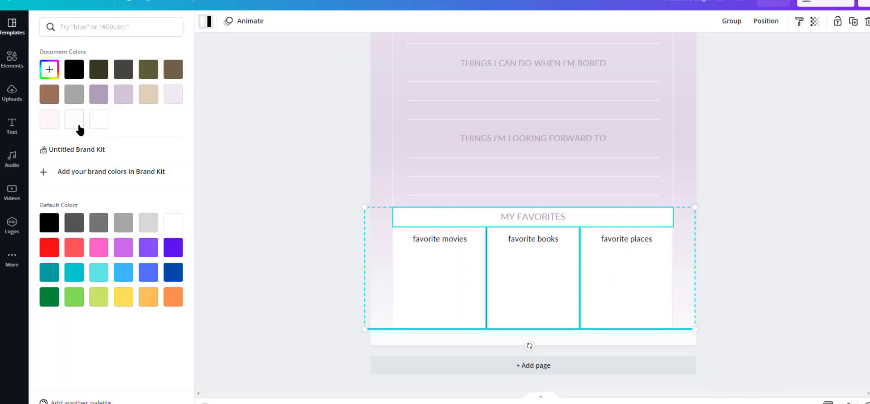
click(99, 94)
click(533, 217)
click(346, 21)
click(101, 119)
click(218, 156)
Recolor the horizontal line under the favorites box white.
click(535, 329)
click(206, 22)
click(100, 119)
click(259, 157)
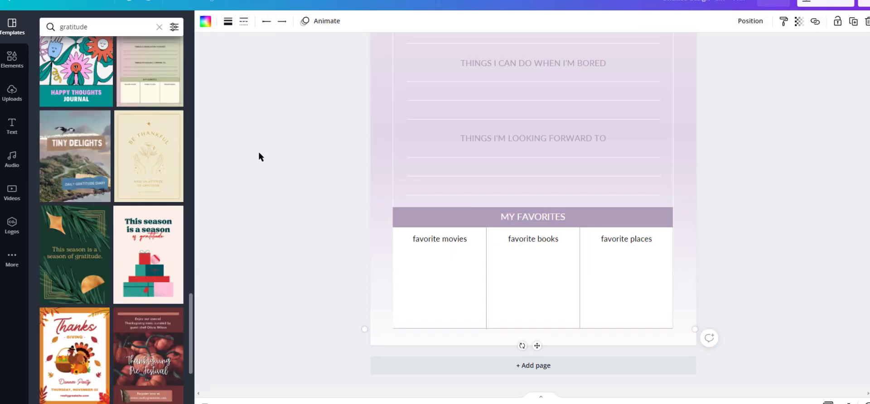
Give the three-column favorites box a muted purple outline and a pale lavender fill.
click(633, 253)
click(206, 22)
click(99, 94)
click(101, 120)
click(281, 200)
drag(673, 278, 673, 279)
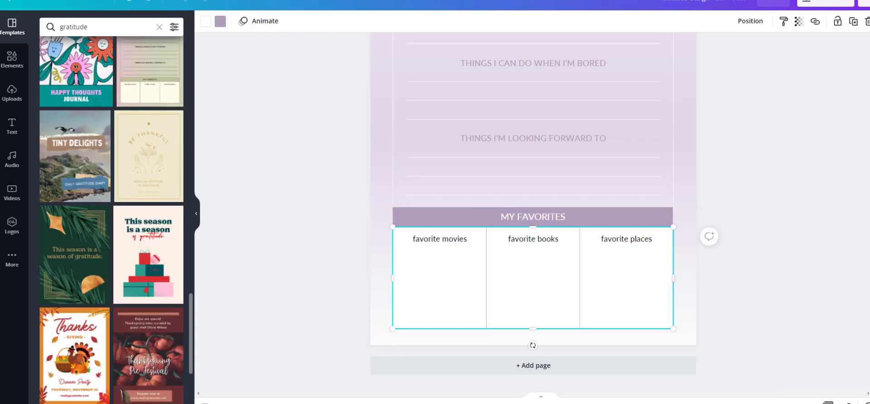
click(206, 21)
click(123, 94)
click(174, 94)
Recolor the column dividers and the My Favorites band white and set the band's text to muted purple.
click(487, 272)
shift+click(580, 278)
shift+click(621, 217)
click(206, 21)
click(102, 120)
click(245, 163)
click(533, 217)
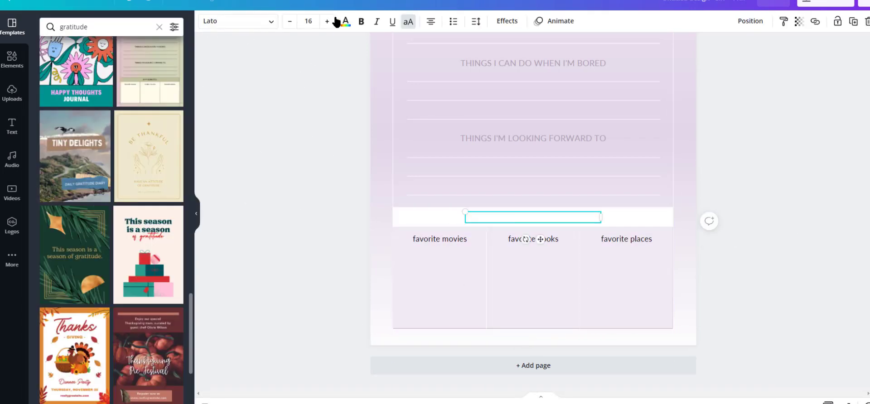
click(345, 21)
click(99, 94)
click(245, 169)
Give the three-column favorites box a white outline and a very pale pink fill.
click(593, 329)
click(206, 21)
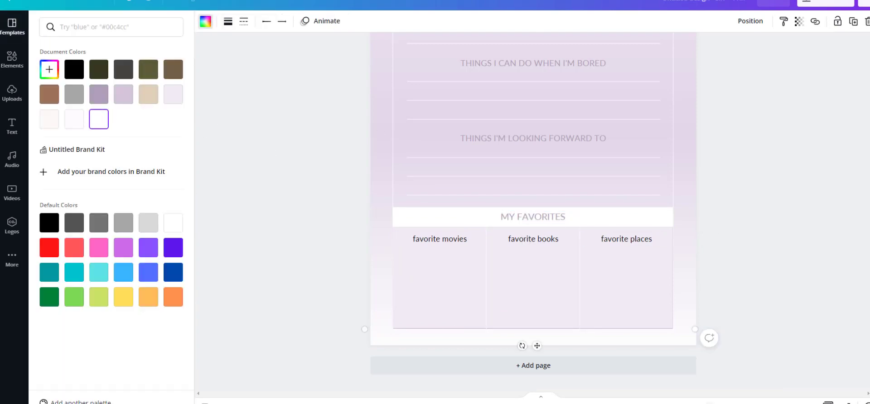
scroll(533, 318, up, 5)
click(544, 259)
click(220, 22)
click(99, 119)
click(535, 318)
scroll(535, 317, down, 5)
click(533, 290)
click(206, 24)
click(49, 119)
Recolor the two vertical dividers in the favorites box muted purple.
click(483, 268)
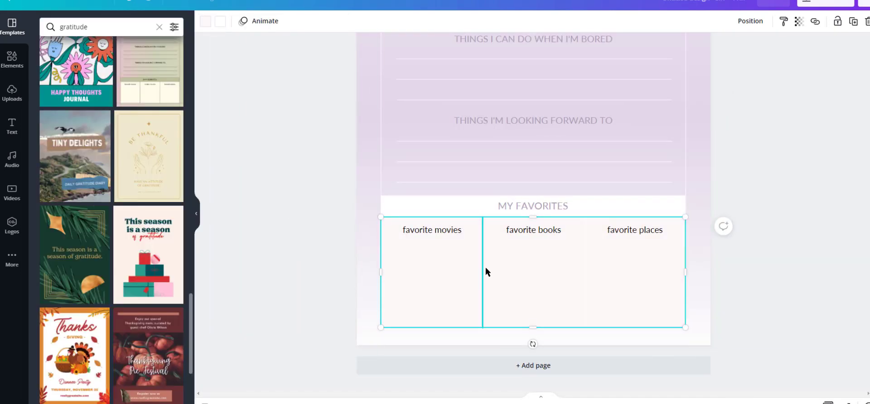
click(206, 21)
click(99, 94)
click(584, 276)
click(99, 94)
Give the My Favorites band a muted purple outline and a white fill.
click(410, 207)
click(99, 94)
click(220, 21)
click(99, 94)
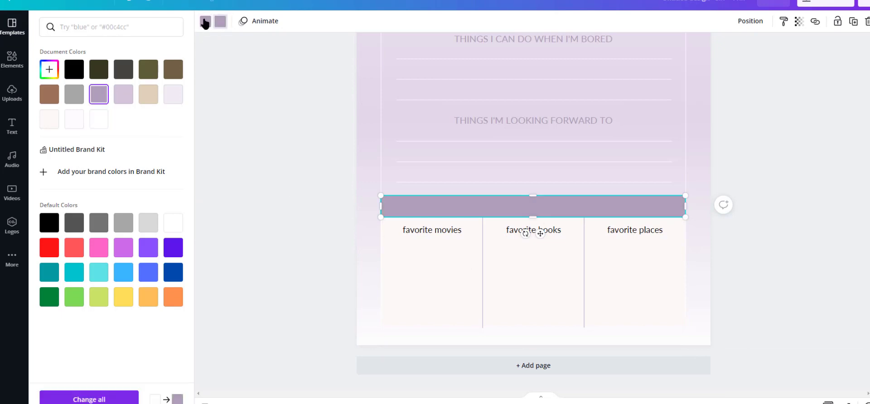
click(206, 22)
click(99, 120)
click(864, 278)
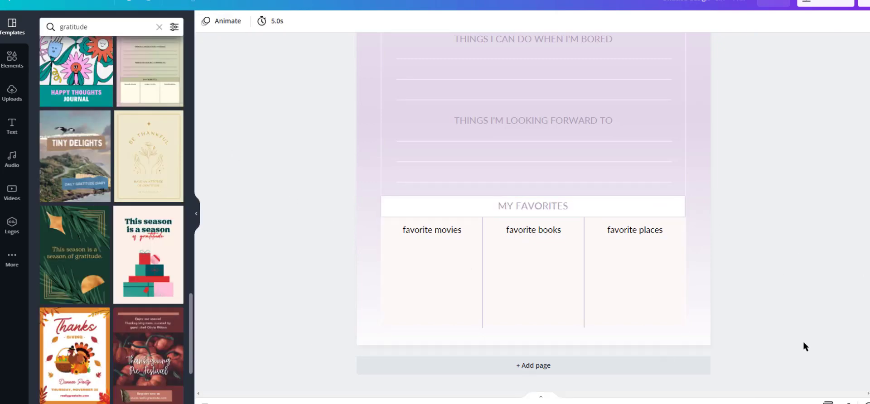
Recolor the Self-Care Notes title on page 22 white.
scroll(671, 172, up, 10)
click(670, 173)
click(534, 224)
click(346, 22)
click(99, 119)
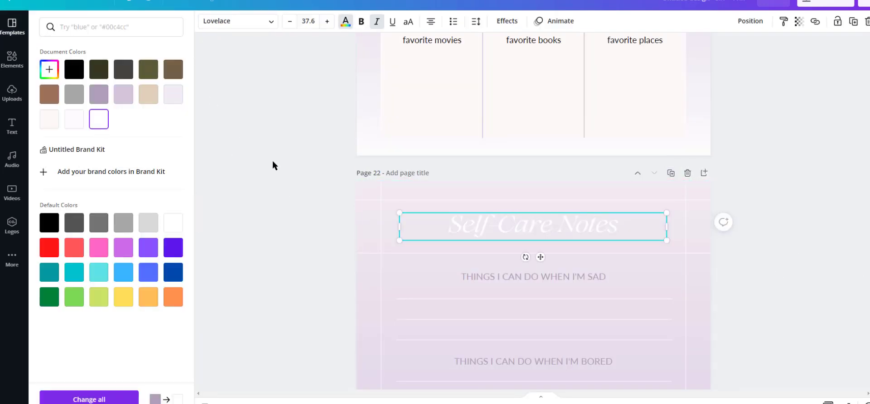
click(273, 165)
Recolor the title white on the remaining Self-Care Notes pages, working back to page 17.
scroll(527, 128, up, 10)
click(534, 220)
click(346, 22)
click(99, 121)
click(346, 22)
click(99, 120)
scroll(522, 94, up, 10)
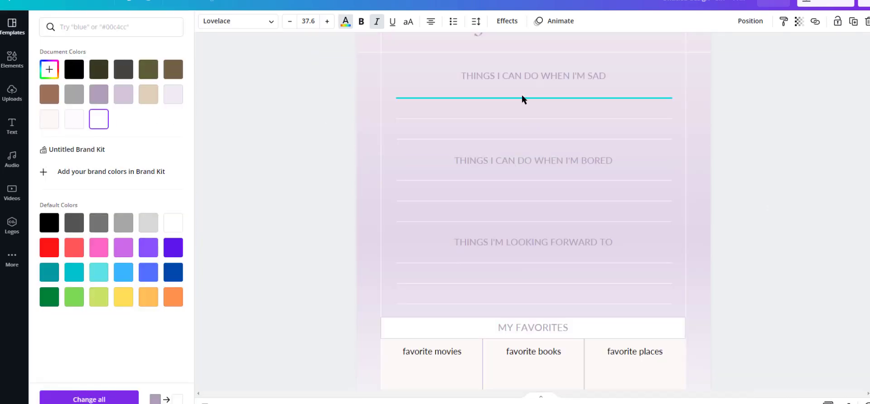
click(544, 113)
click(346, 21)
click(100, 121)
scroll(534, 136, up, 10)
click(534, 100)
Recolor the three section headings on page 17 white.
scroll(533, 181, down, 10)
click(525, 242)
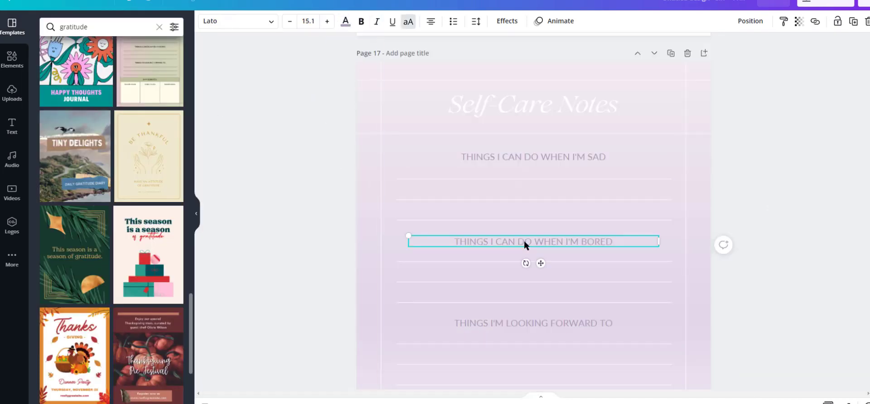
shift+click(534, 157)
shift+click(534, 323)
scroll(523, 265, down, 10)
scroll(549, 254, up, 10)
click(345, 22)
click(99, 120)
Recolor the three section headings on page 18 white.
scroll(512, 208, down, 10)
click(513, 208)
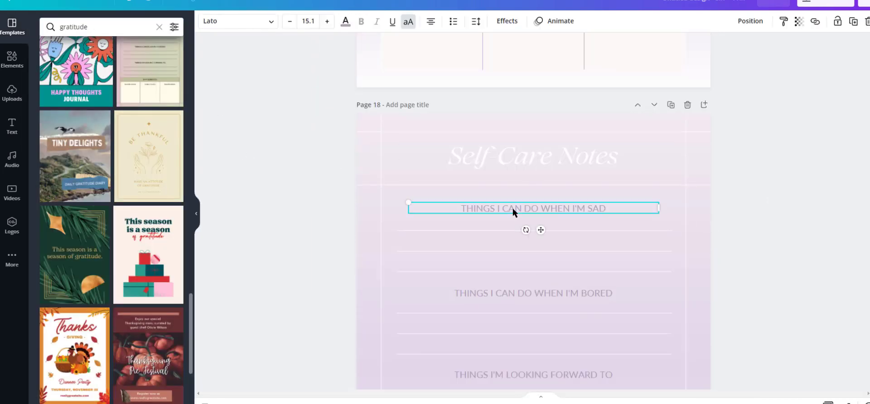
shift+click(534, 293)
shift+click(533, 375)
scroll(533, 318, down, 5)
click(345, 22)
click(99, 120)
Recolor the section headings white on Self-Care Notes pages 19 and 20.
scroll(542, 188, down, 6)
click(345, 21)
click(99, 120)
scroll(794, 230, down, 10)
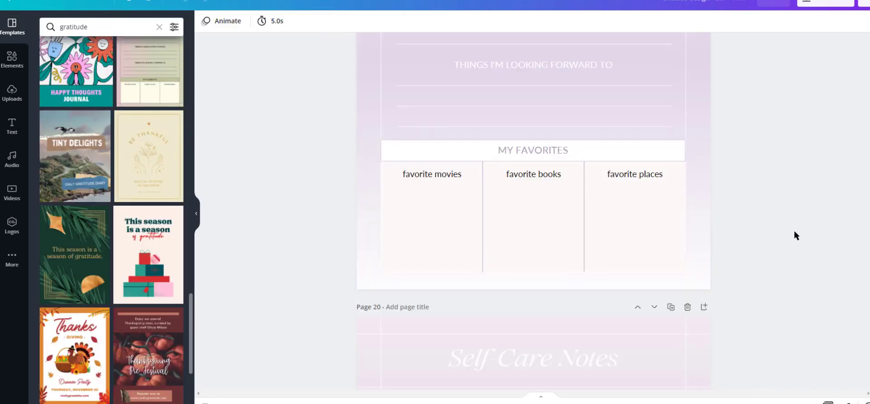
click(533, 218)
shift+click(533, 302)
shift+click(534, 156)
click(346, 22)
click(99, 120)
Recolor the section headings white on the last two Self-Care Notes pages.
click(533, 207)
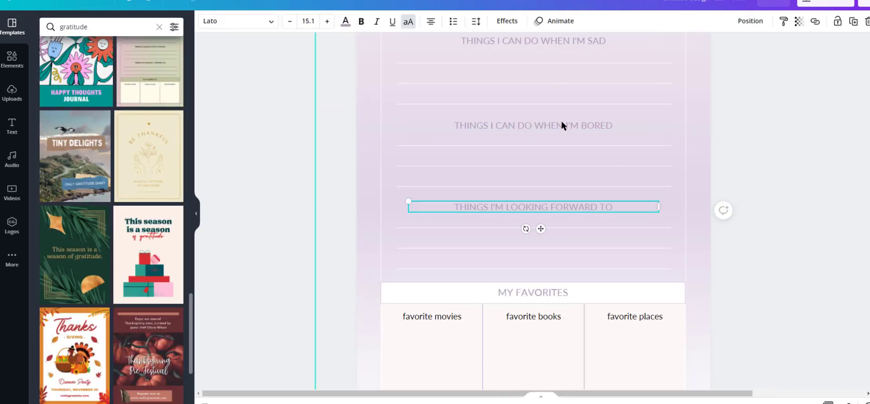
shift+click(562, 124)
shift+click(534, 41)
click(345, 22)
click(98, 119)
scroll(535, 182, down, 9)
click(533, 138)
shift+click(538, 223)
click(99, 120)
scroll(769, 267, down, 4)
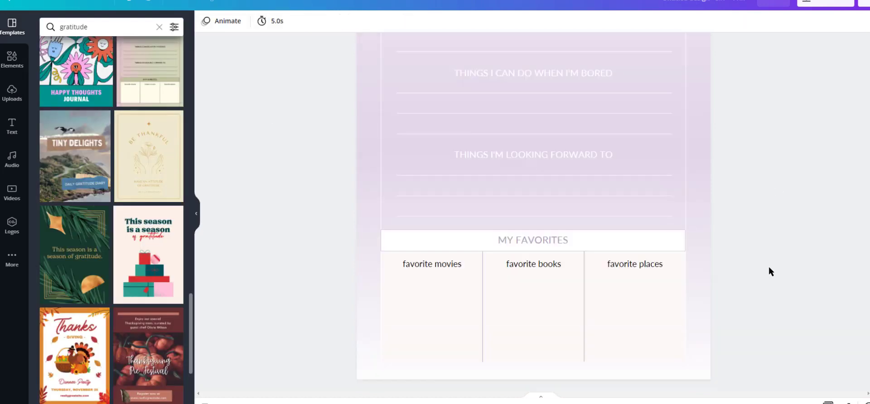
Make the favorite movies, books and places labels on the last page muted purple, uppercase and smaller.
click(635, 230)
shift+click(534, 229)
shift+click(432, 230)
click(345, 22)
click(99, 95)
click(408, 21)
click(291, 21)
click(291, 21)
click(757, 158)
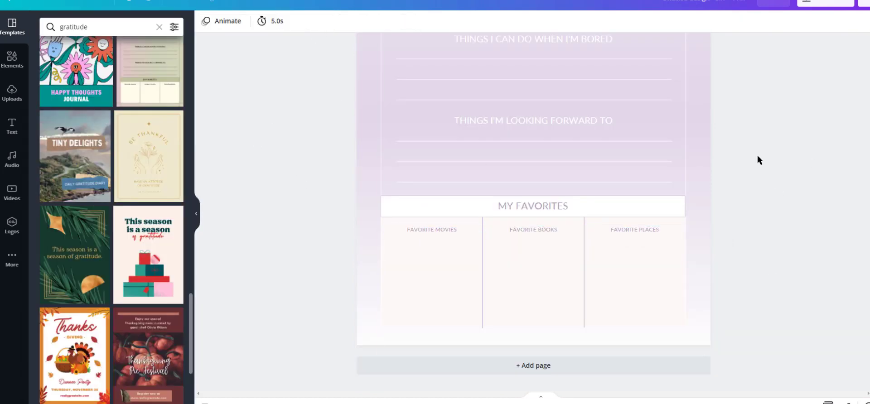
Make the favorite movies, books and places labels on pages 21 and 20 uppercase, smaller and muted purple.
scroll(757, 157, up, 9)
click(432, 177)
shift+click(534, 178)
shift+click(635, 178)
click(409, 22)
click(431, 127)
shift+click(533, 127)
shift+click(635, 127)
click(408, 22)
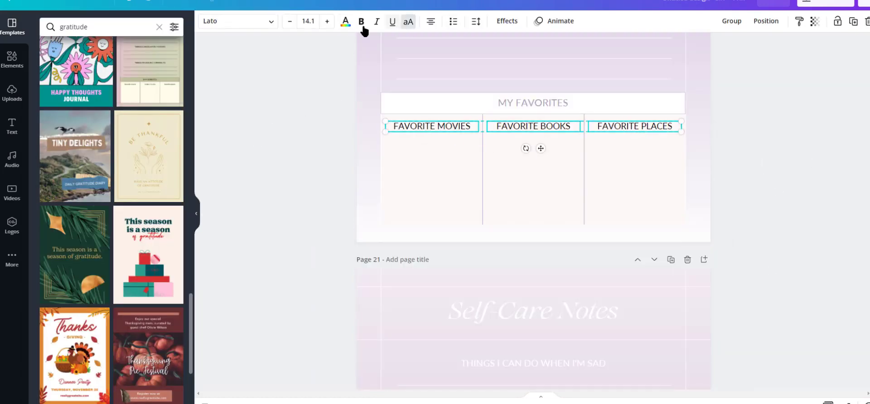
click(291, 22)
click(345, 22)
click(99, 94)
Restyle the three favorites labels on page 19 in muted purple, uppercase and a smaller size.
scroll(836, 206, up, 14)
click(635, 305)
shift+click(534, 305)
shift+click(432, 305)
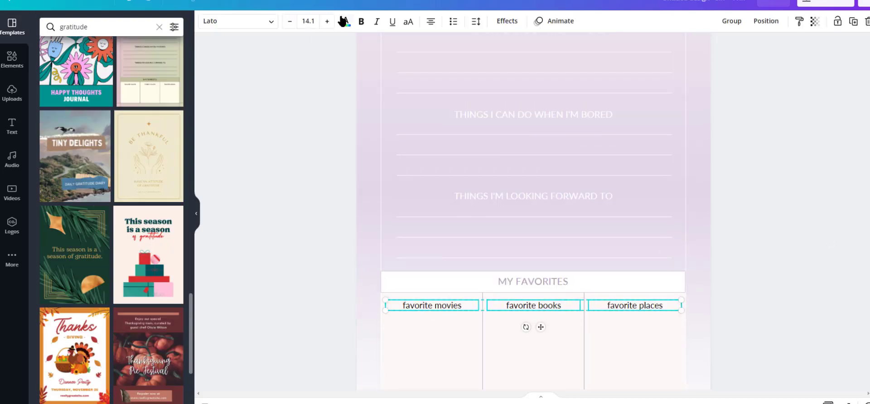
click(345, 22)
click(99, 94)
click(409, 21)
click(291, 21)
Restyle the three favorites labels on page 18 in smaller, uppercase, muted purple text.
scroll(780, 218, up, 10)
scroll(786, 229, down, 4)
click(635, 161)
shift+click(533, 161)
shift+click(432, 161)
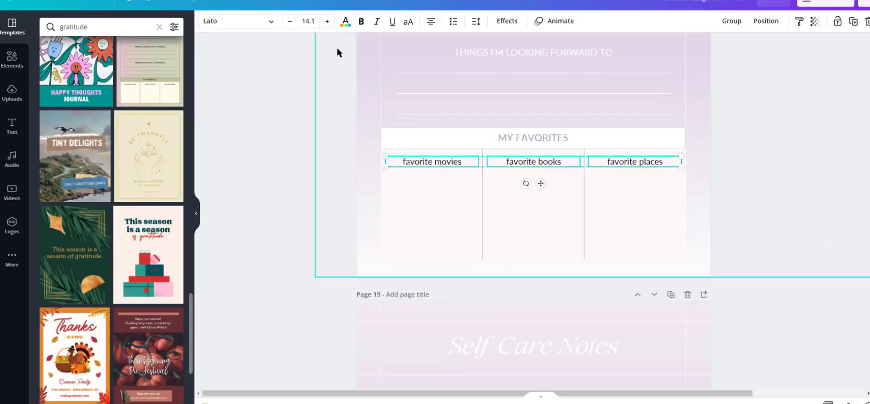
click(291, 22)
click(408, 22)
click(345, 22)
click(99, 94)
Set the three favorites labels on page 17 to uppercase, size 9.1 and muted purple.
click(408, 22)
click(291, 21)
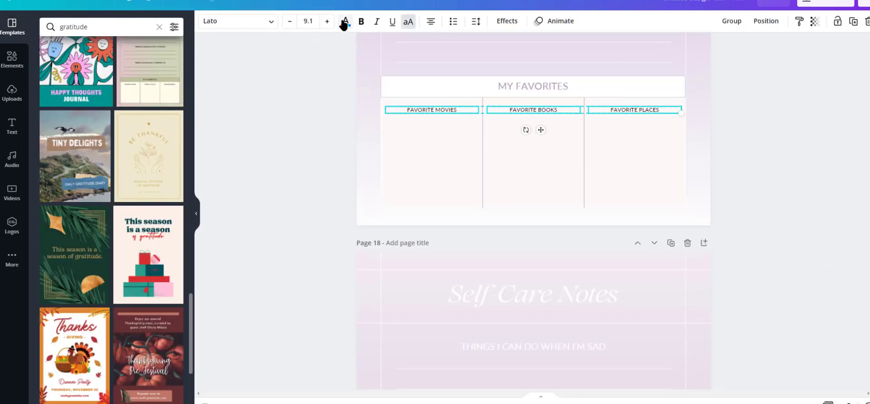
click(345, 21)
click(99, 94)
click(757, 193)
In the page grid, reorder the pages so Self-Care Notes follow the Self-Care Practices pages as pages 5 and 9.
scroll(758, 192, up, 14)
scroll(820, 172, down, 12)
click(828, 402)
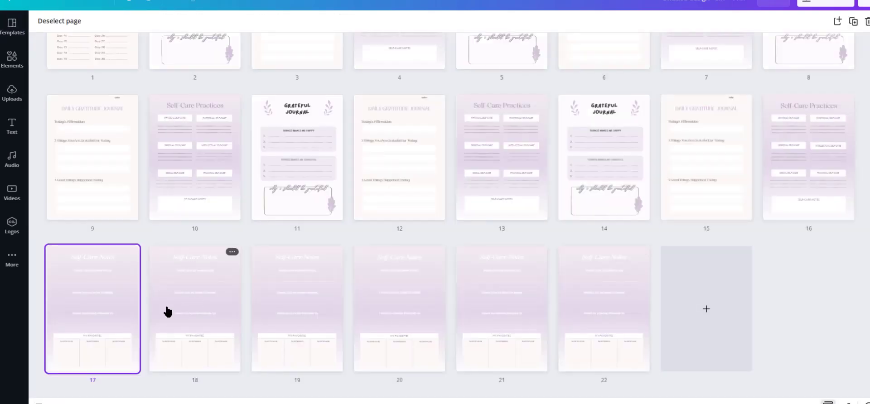
drag(94, 313, 504, 125)
scroll(272, 281, down, 3)
drag(199, 287, 823, 100)
scroll(454, 204, down, 1)
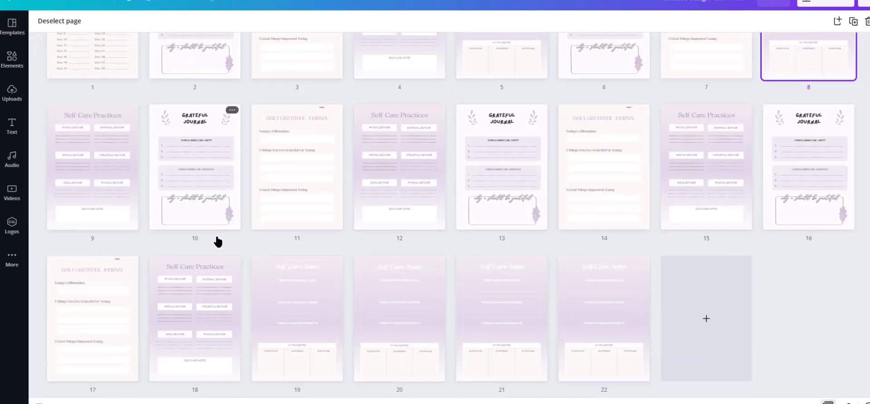
drag(85, 177, 816, 107)
scroll(340, 281, down, 1)
Reorder the remaining pages so Self-Care Notes follow Self-Care Practices as pages 13 and 17.
drag(394, 327, 489, 186)
drag(511, 318, 841, 186)
scroll(513, 104, up, 2)
scroll(499, 181, down, 2)
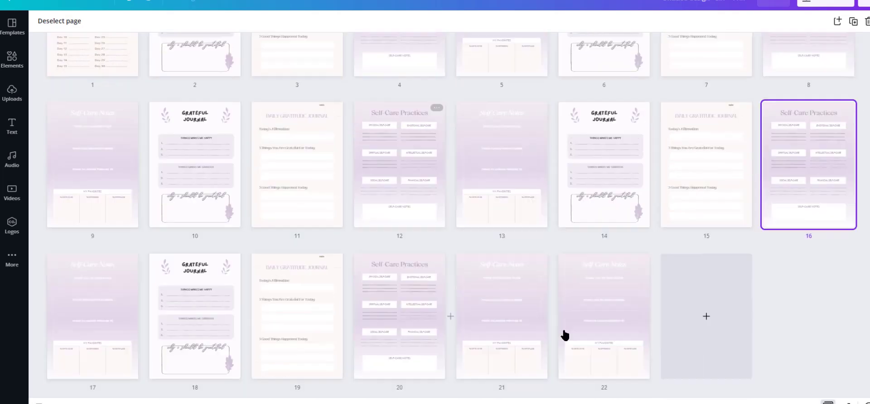
Delete the surplus Self-Care Notes page 22 and leave the page grid.
click(566, 334)
key(Delete)
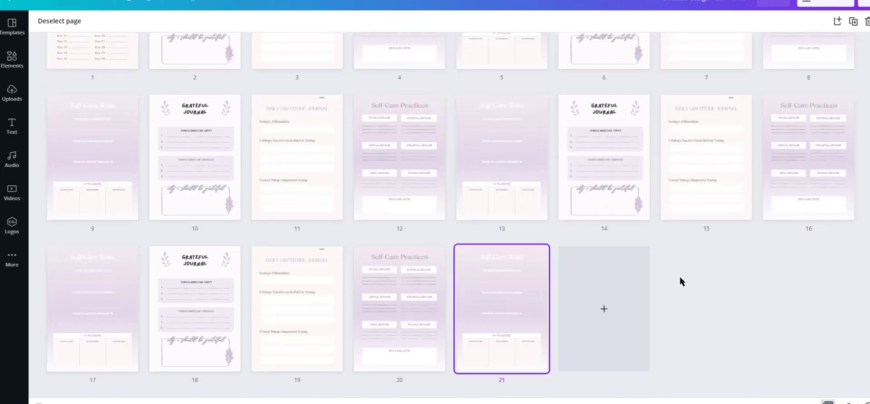
scroll(720, 311, up, 2)
click(828, 402)
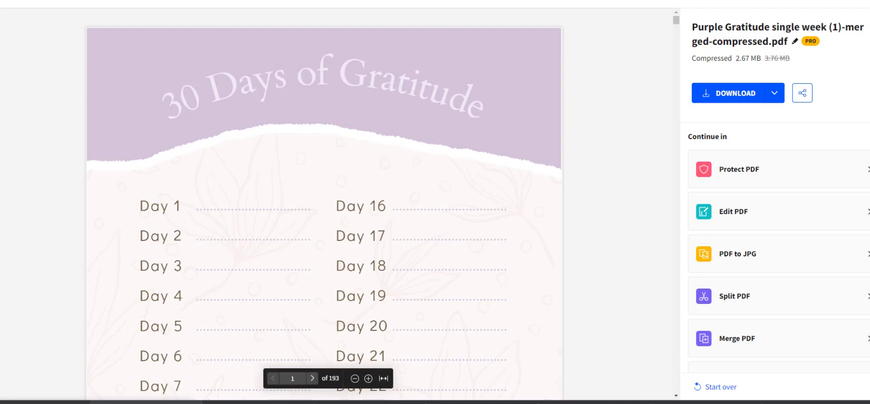
Switch to the compressed, merged Purple Gratitude PDF and examine the layout and order of its first 30 pages.
scroll(453, 272, down, 10)
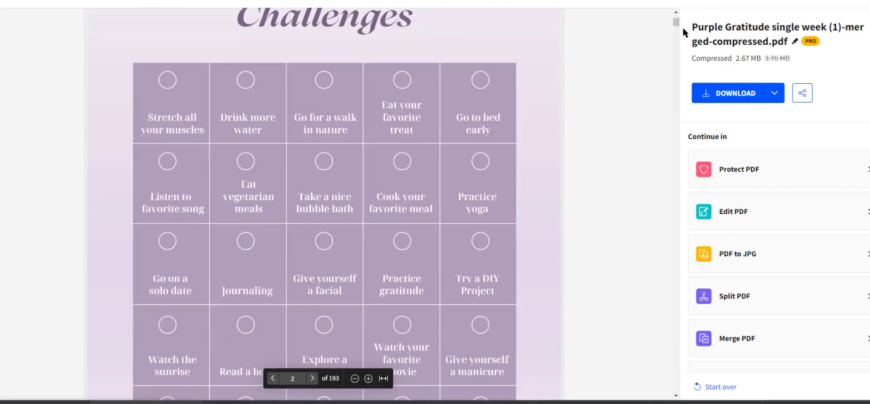
drag(675, 24, 677, 57)
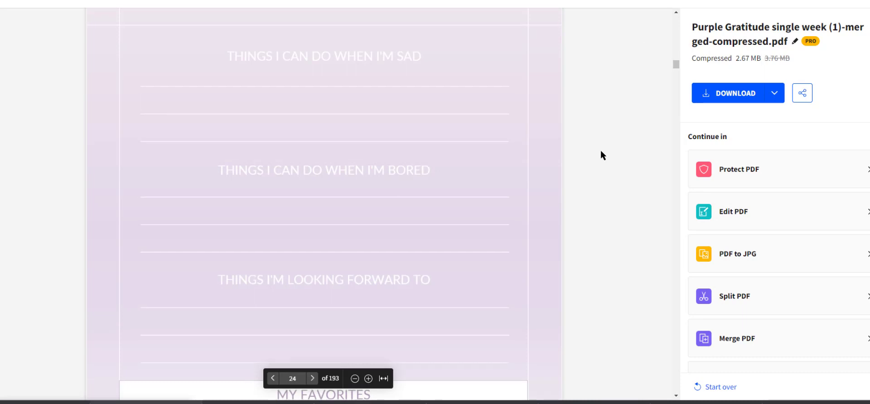
scroll(601, 151, down, 4)
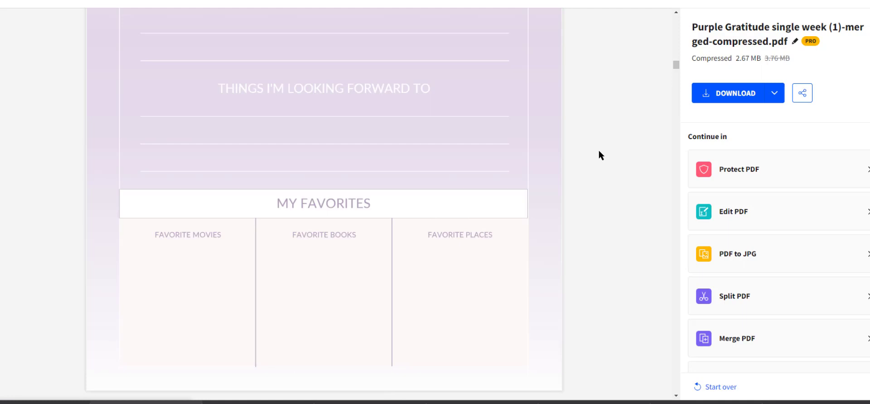
scroll(366, 384, down, 5)
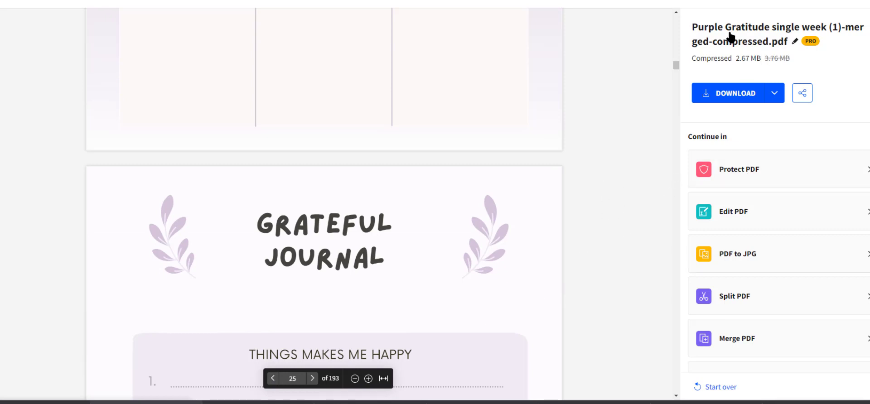
scroll(562, 190, down, 14)
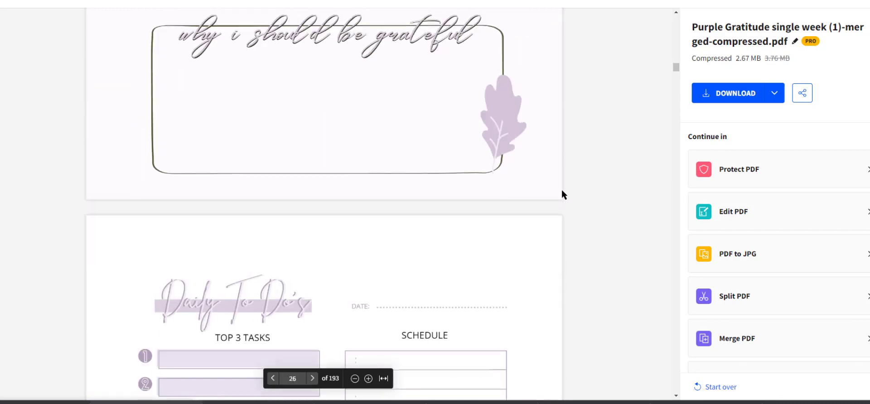
scroll(562, 190, up, 8)
scroll(562, 190, up, 3)
scroll(562, 191, down, 15)
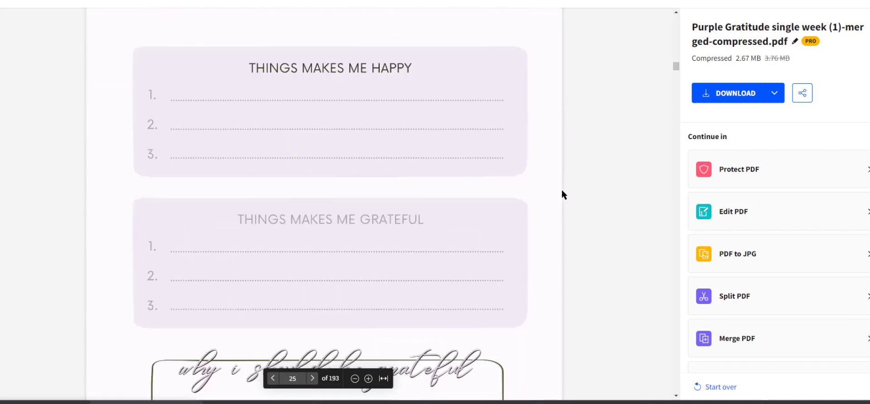
scroll(561, 190, down, 7)
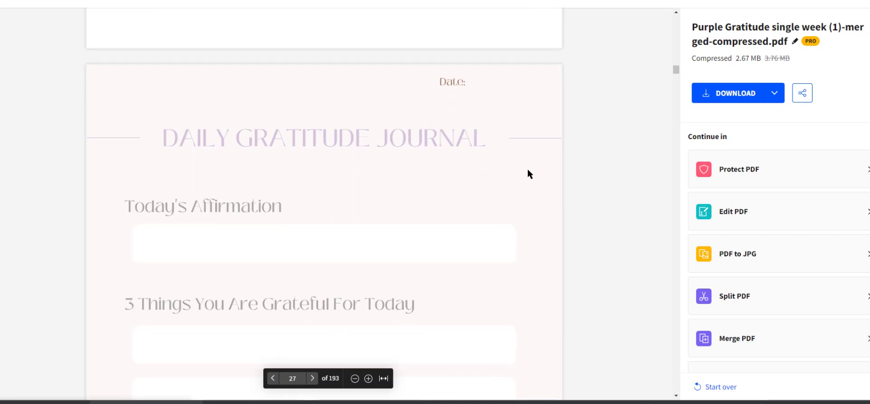
scroll(582, 172, down, 12)
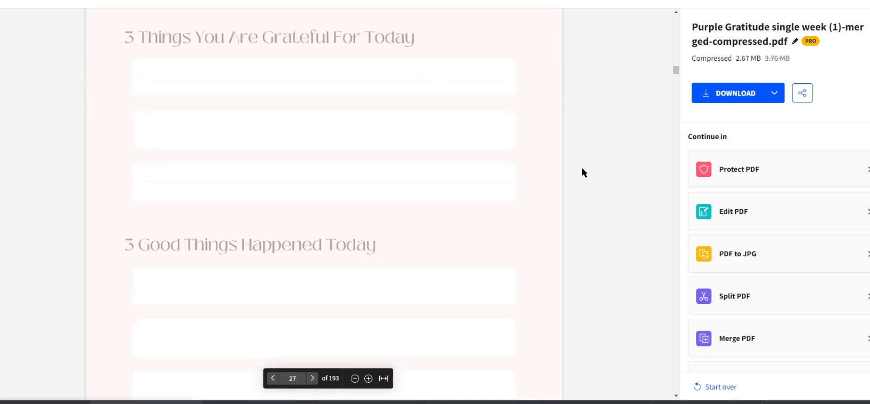
scroll(582, 219, down, 2)
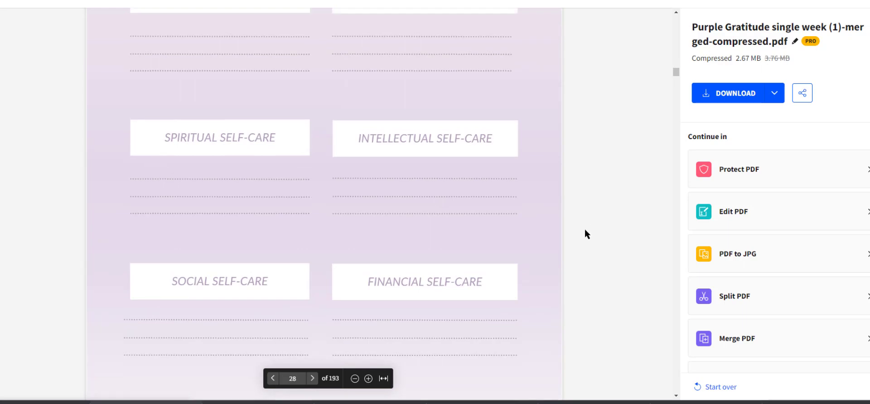
scroll(585, 230, up, 8)
scroll(601, 205, down, 20)
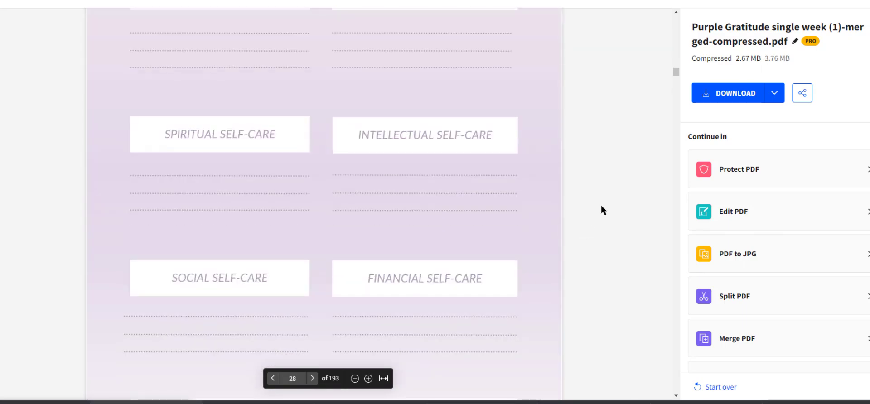
scroll(603, 206, down, 20)
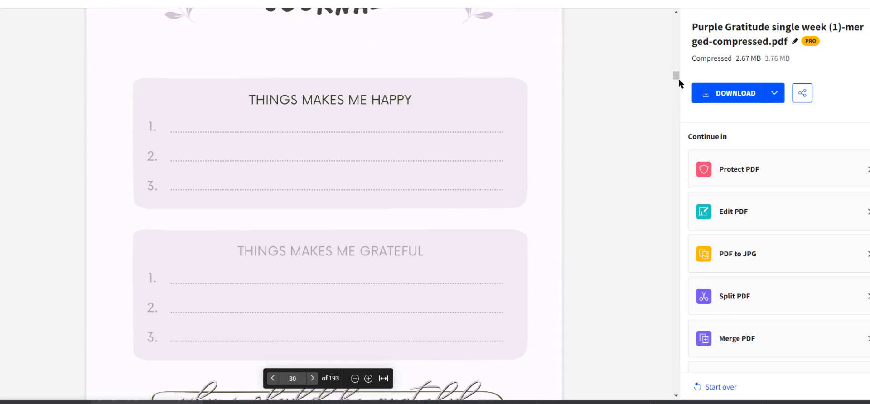
Examine the later part of the merged PDF, including the blank and lined note pages.
drag(675, 75, 667, 302)
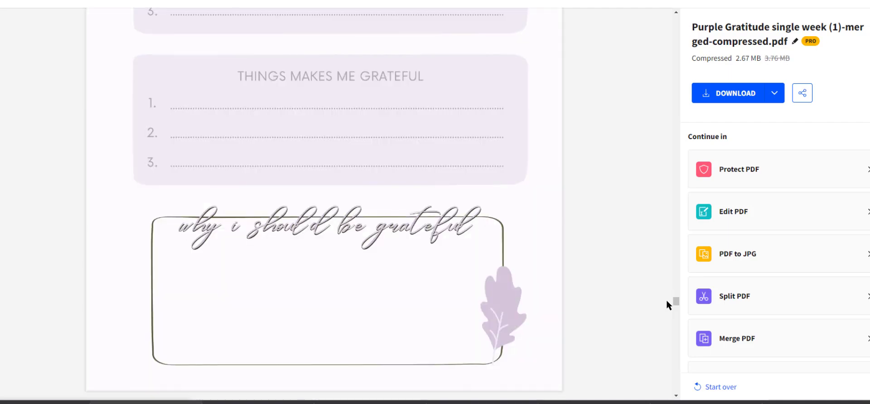
scroll(676, 318, down, 5)
scroll(673, 354, down, 5)
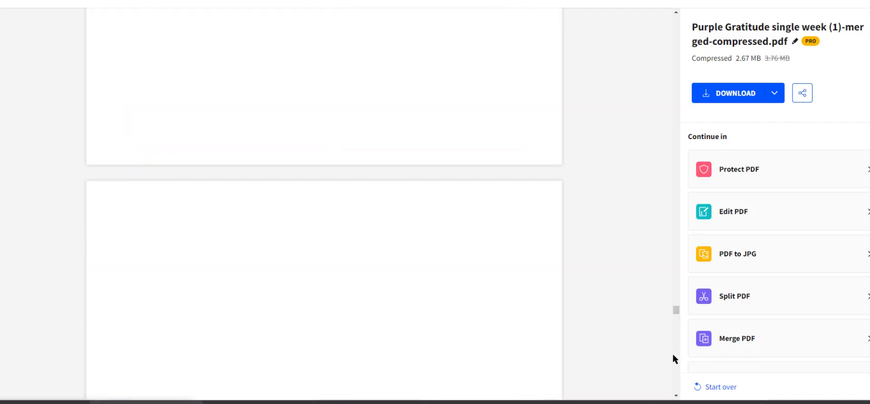
scroll(674, 370, down, 6)
scroll(676, 365, down, 20)
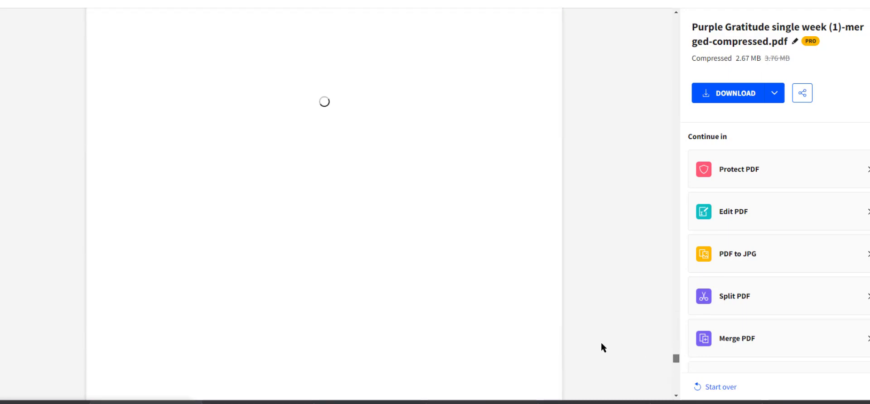
scroll(613, 262, down, 15)
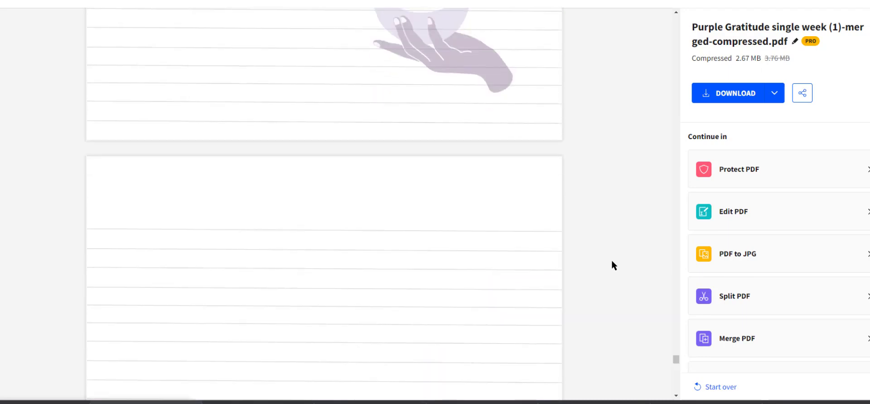
scroll(613, 259, down, 10)
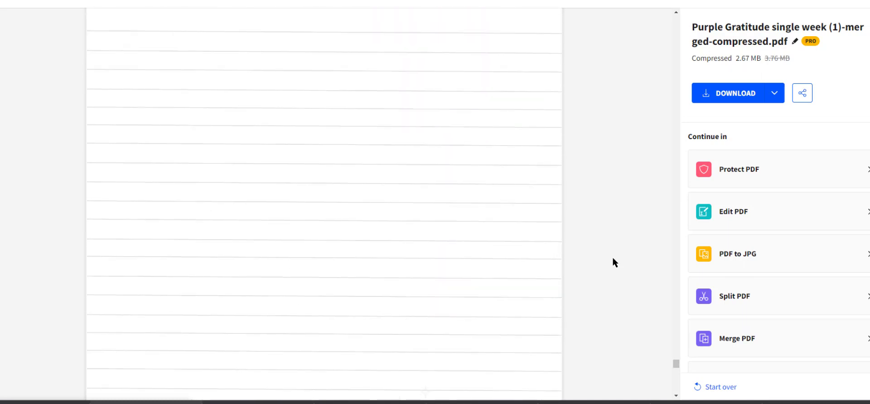
right_click(612, 258)
click(609, 254)
scroll(609, 254, down, 5)
scroll(610, 257, down, 2)
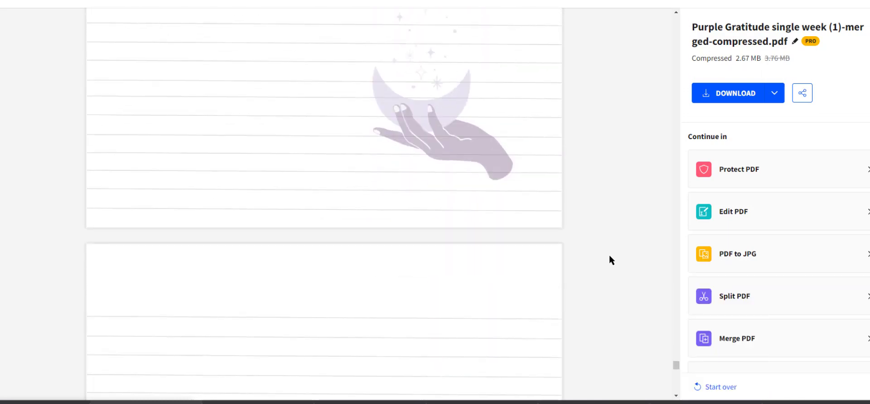
scroll(610, 253, down, 10)
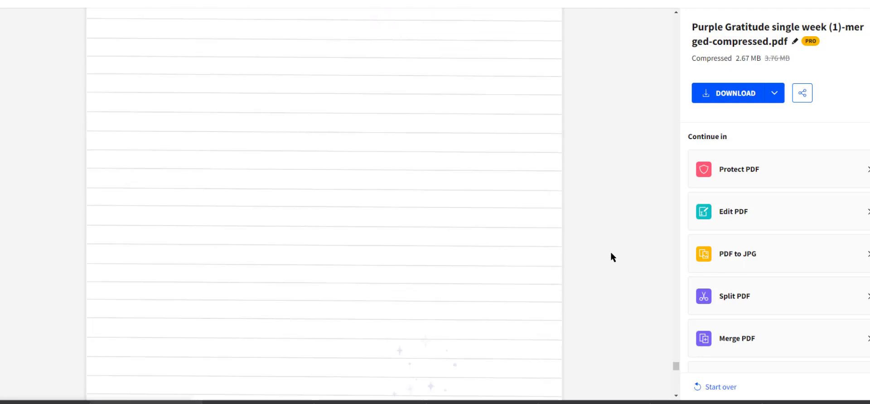
scroll(611, 253, down, 6)
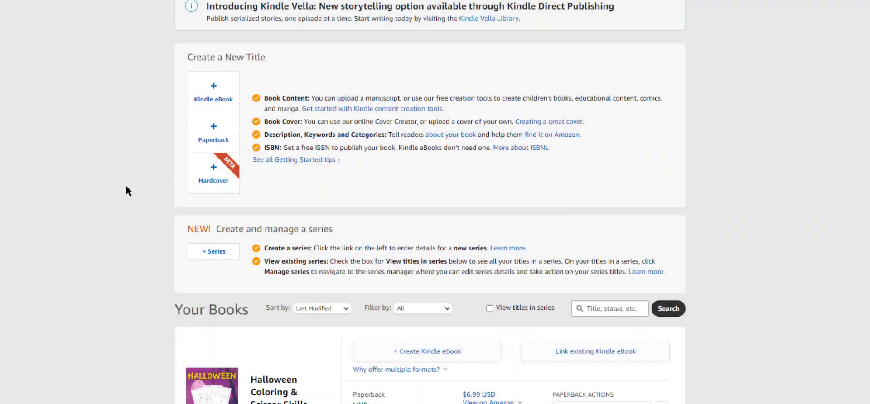
Switch to Kindle Direct Publishing and start creating a new paperback title.
scroll(126, 186, up, 1)
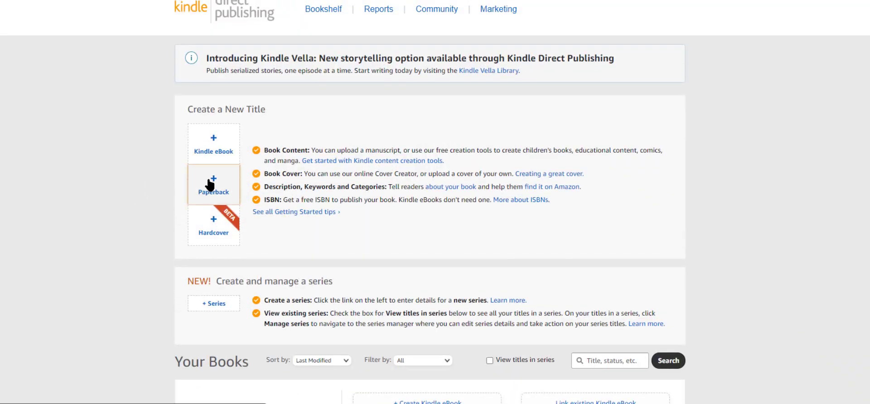
click(209, 185)
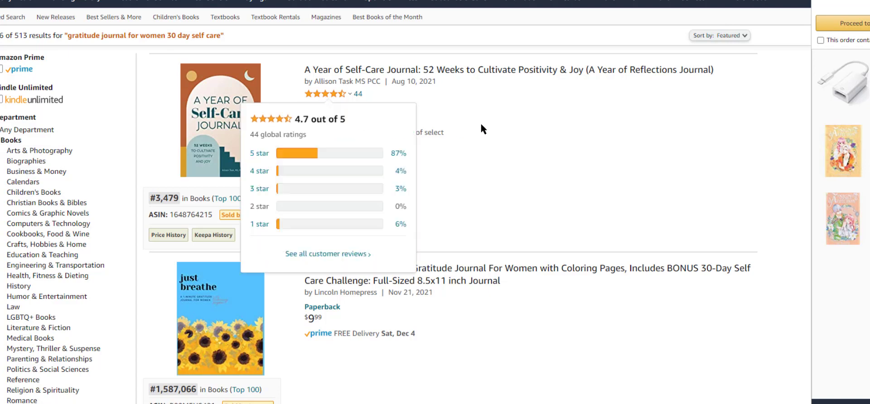
Switch to Amazon and review the competing books listed for "gratitude journal for women 30 day self care".
scroll(481, 126, down, 7)
scroll(482, 124, down, 2)
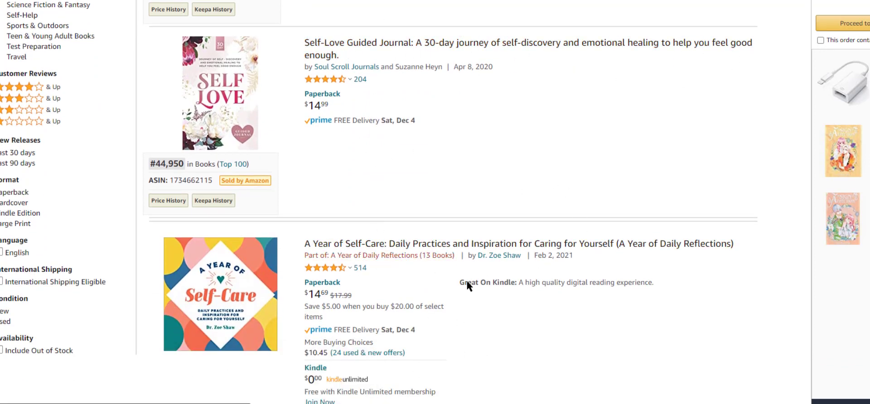
scroll(470, 287, down, 5)
scroll(498, 298, down, 2)
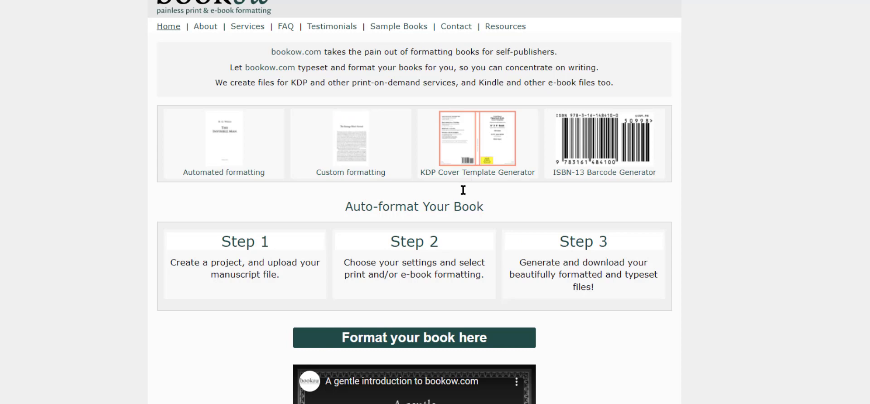
Switch to Bookow, open the KDP Cover Template Generator, and set the width to 8 and the height to 11.
click(470, 136)
click(349, 204)
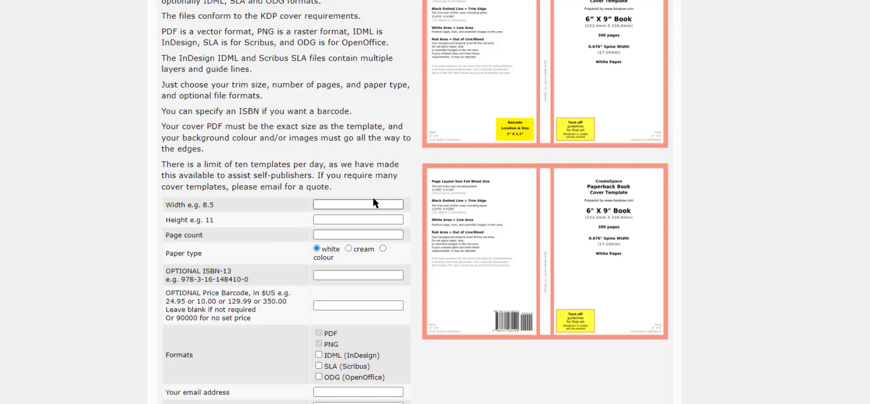
click(337, 262)
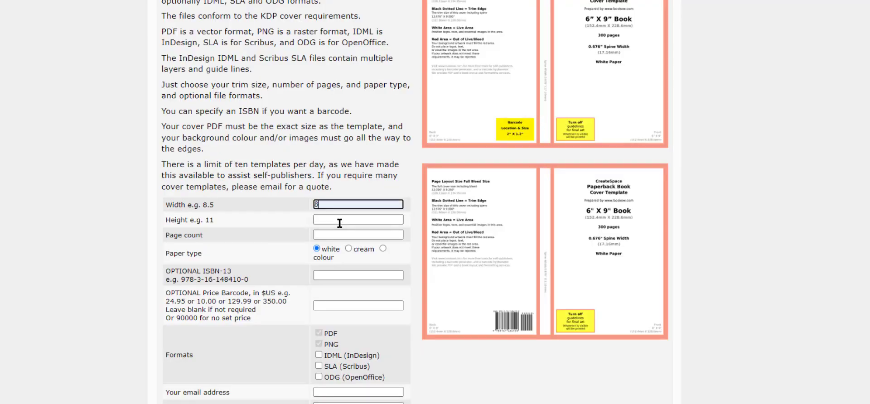
click(340, 220)
text(11)
key(Tab)
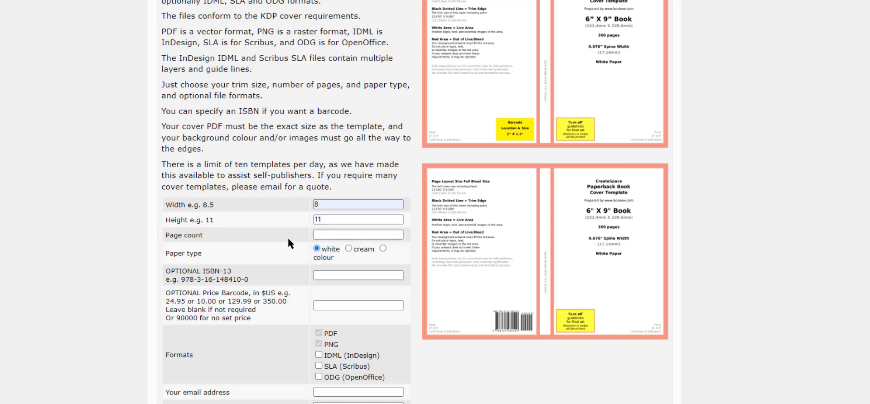
Set the page count to 193 in the cover template form and select the email address field.
text(19)
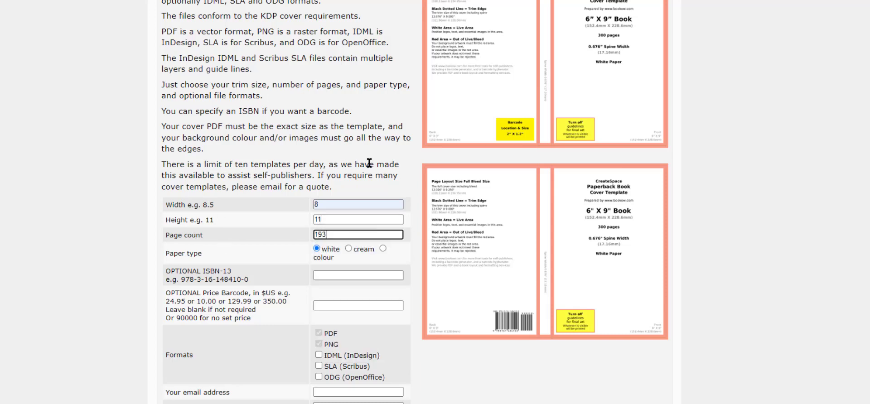
text(3)
click(243, 252)
scroll(349, 272, down, 3)
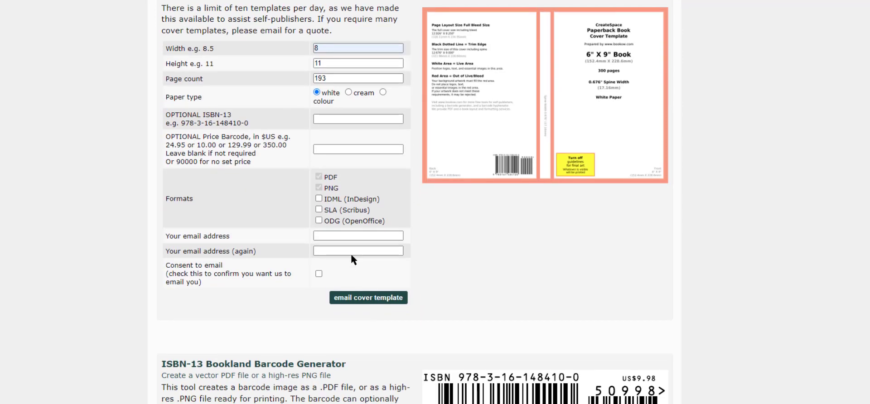
click(345, 236)
click(606, 281)
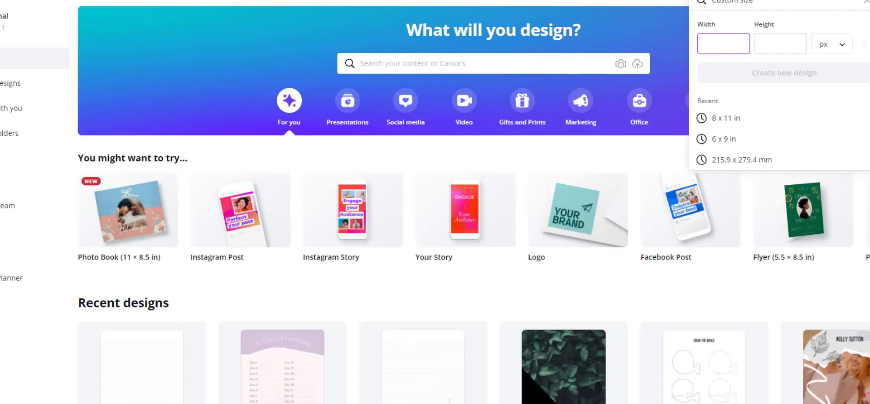
Switch to Canva and enter 11 as the height of a new custom-size design.
click(716, 44)
key(Tab)
text(11)
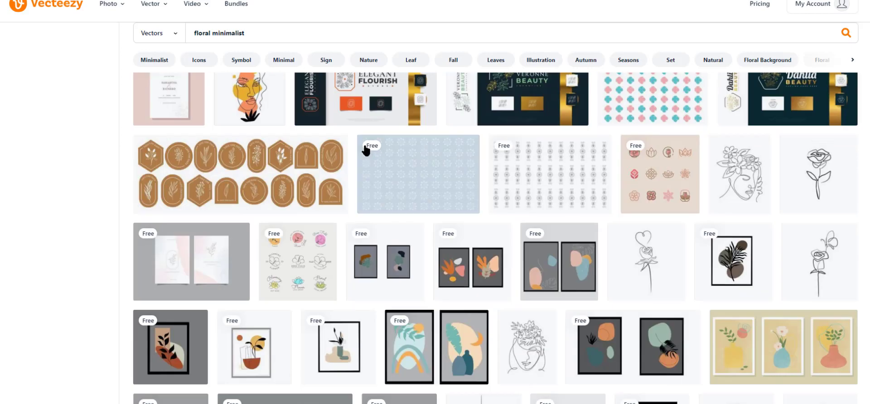
Switch to Vecteezy and browse the vectors found for "floral minimalist".
scroll(375, 151, up, 5)
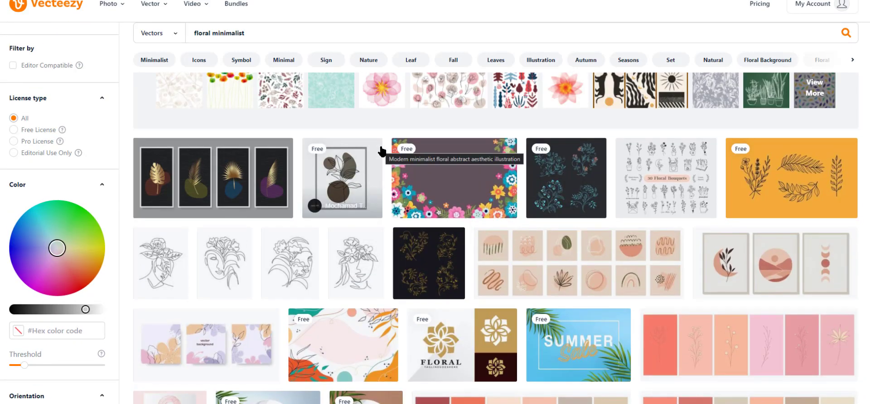
scroll(413, 150, up, 2)
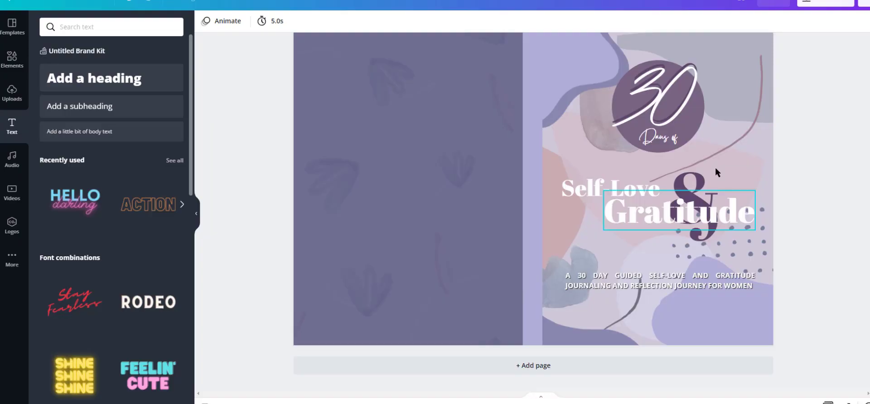
Switch to the Canva cover design, try the uploaded floral border illustration on it, and delete the illustration.
scroll(815, 135, up, 1)
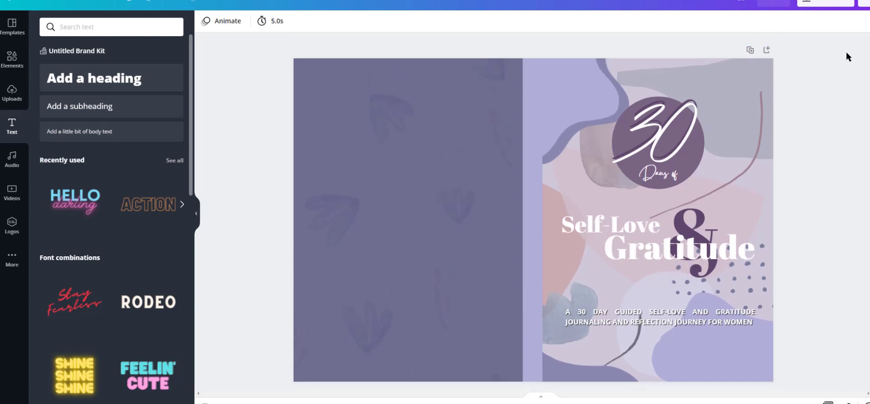
drag(842, 47, 811, 91)
click(12, 93)
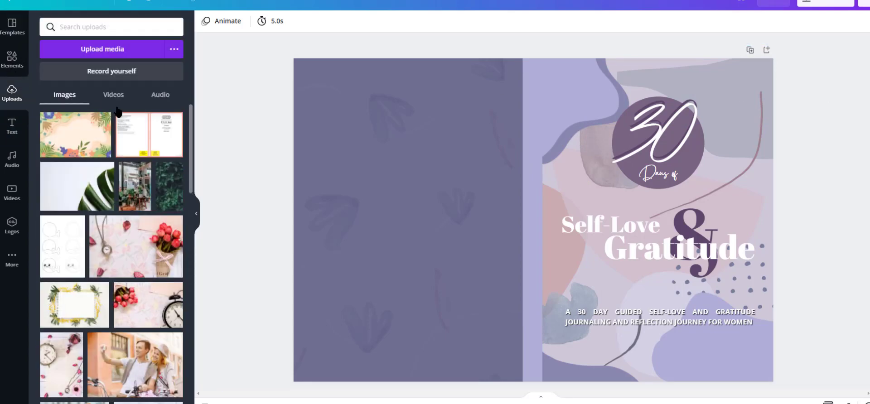
click(75, 143)
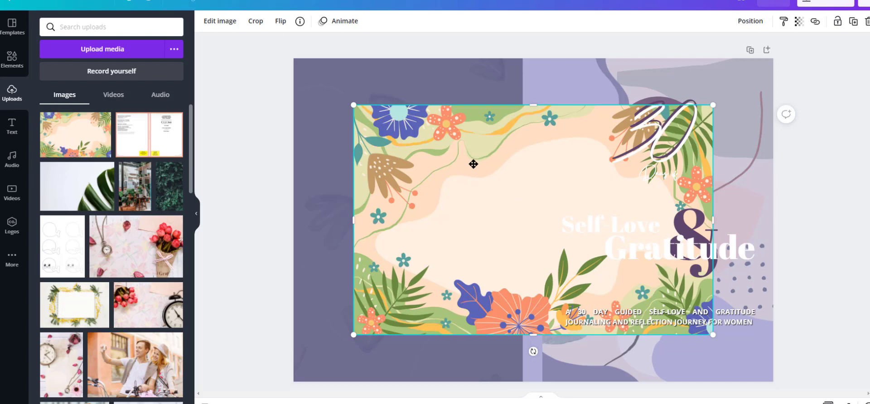
drag(473, 171, 474, 168)
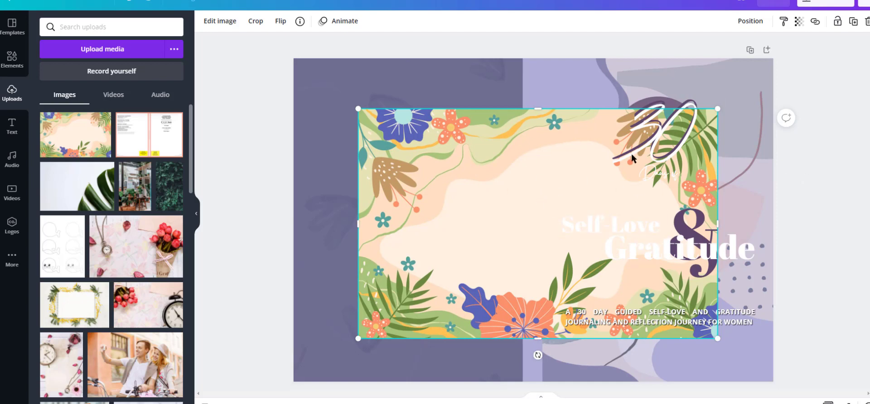
key(Delete)
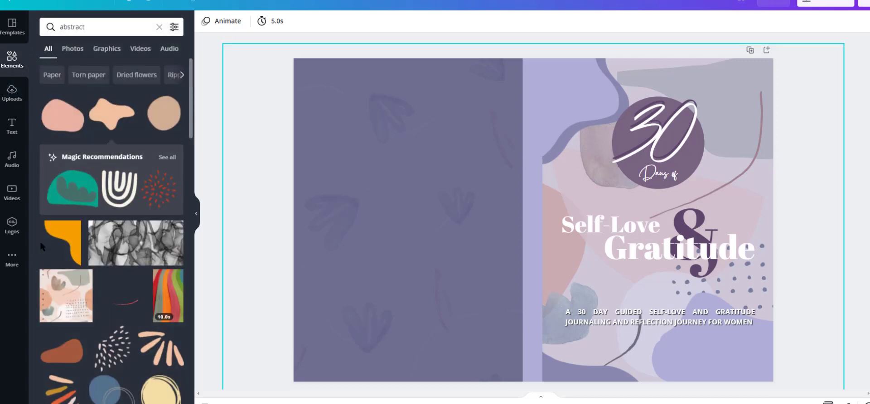
Try elements from the "abstract" search on the cover, including the pastel shapes pattern, and delete them.
click(64, 303)
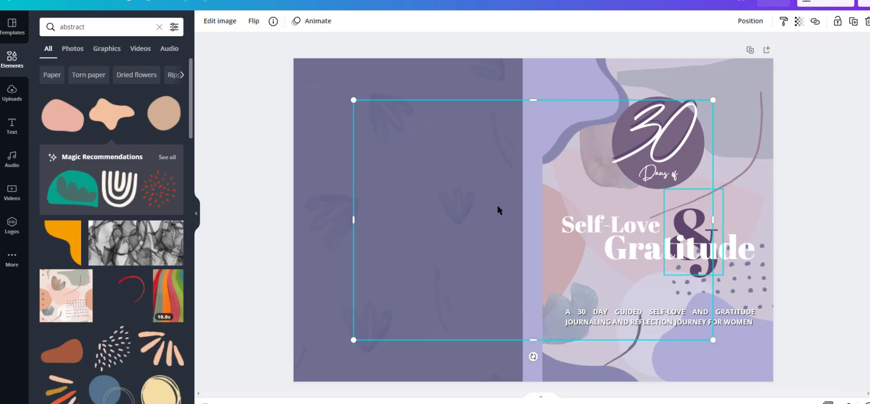
key(Delete)
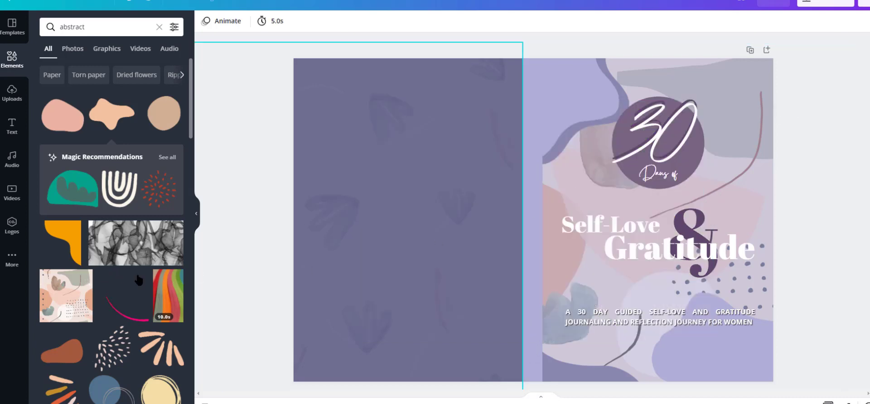
click(66, 297)
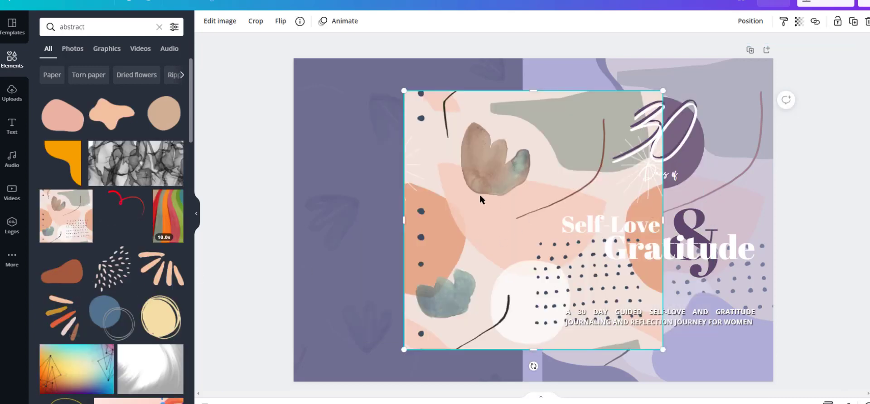
drag(487, 221, 462, 327)
key(Delete)
click(790, 99)
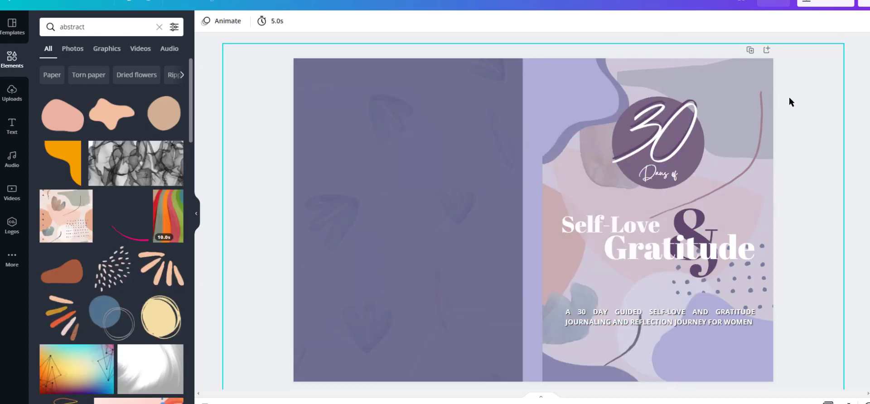
Move the translucent lavender overlay away from the cover artwork and put it back over the whole cover.
drag(753, 96, 797, 87)
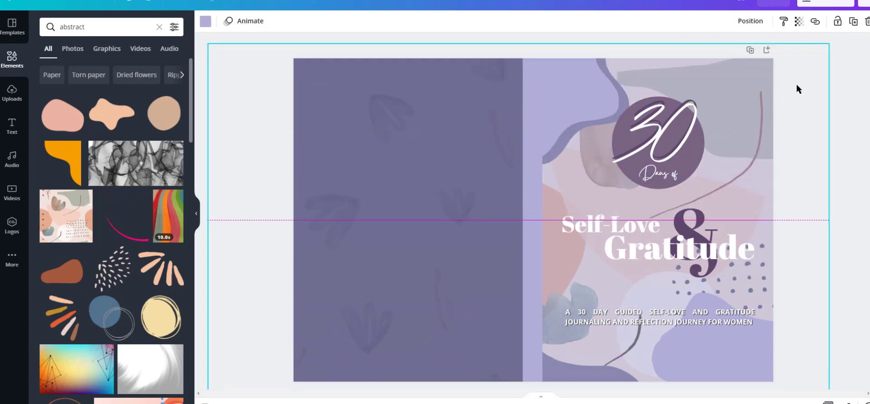
click(846, 71)
click(581, 102)
drag(581, 95, 585, 231)
click(577, 100)
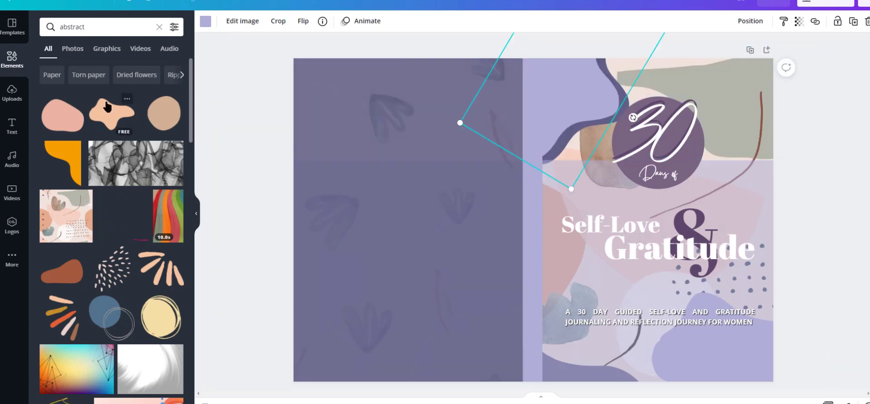
click(534, 220)
drag(535, 221, 536, 171)
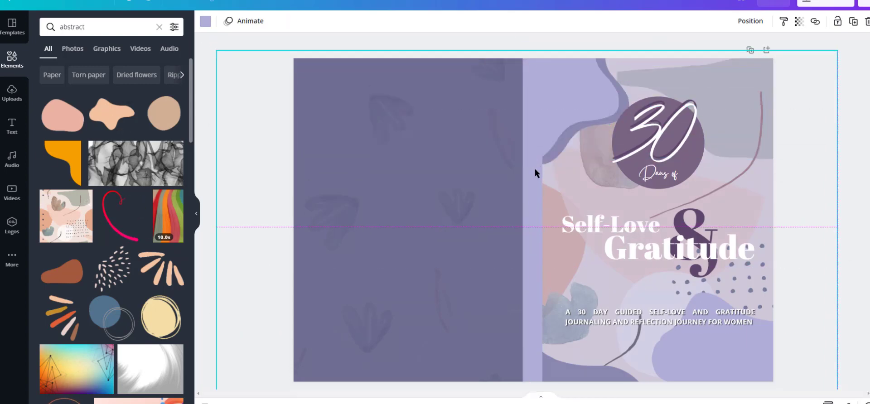
click(859, 150)
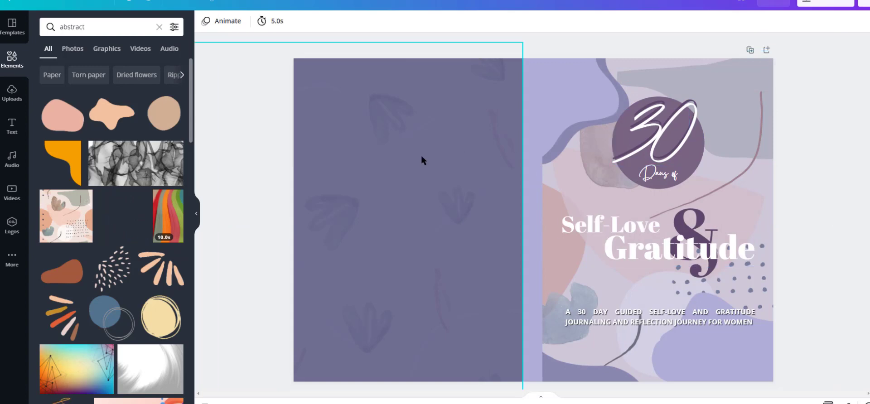
Move the dark purple overlay off the back cover pattern and return it to its place.
drag(374, 134, 357, 313)
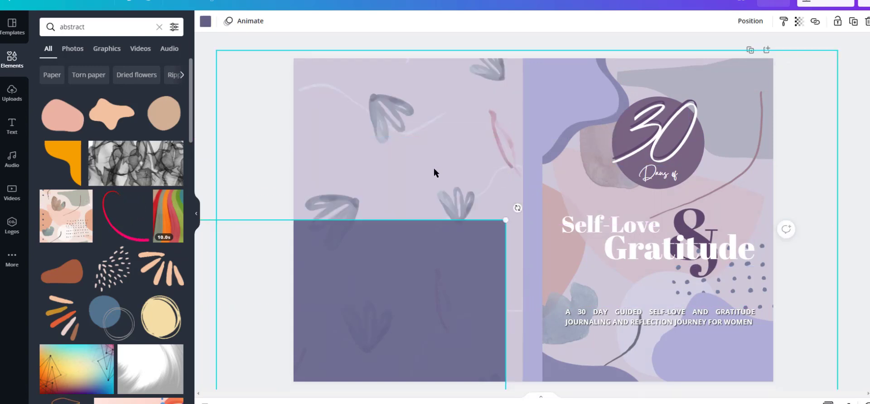
drag(425, 282, 435, 115)
mouse_move(765, 102)
mouse_down()
mouse_move(777, 214)
mouse_move(761, 111)
mouse_up()
click(845, 134)
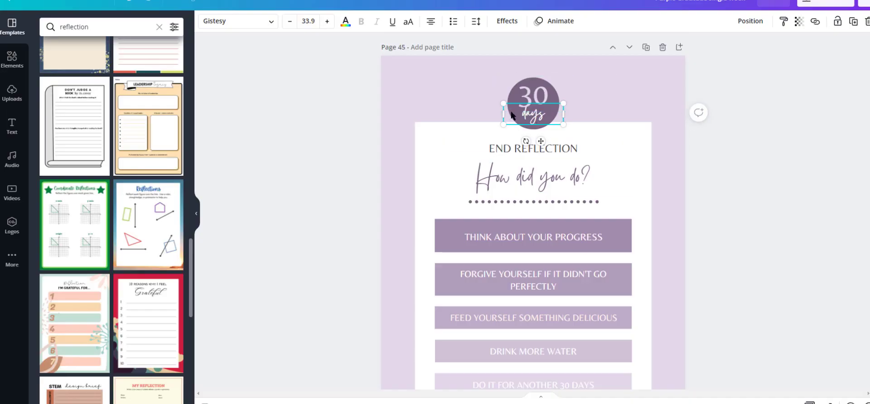
Examine the interior's End Reflection page, and switch to Amazon to review the covers and product details of competing self-care journals.
click(757, 140)
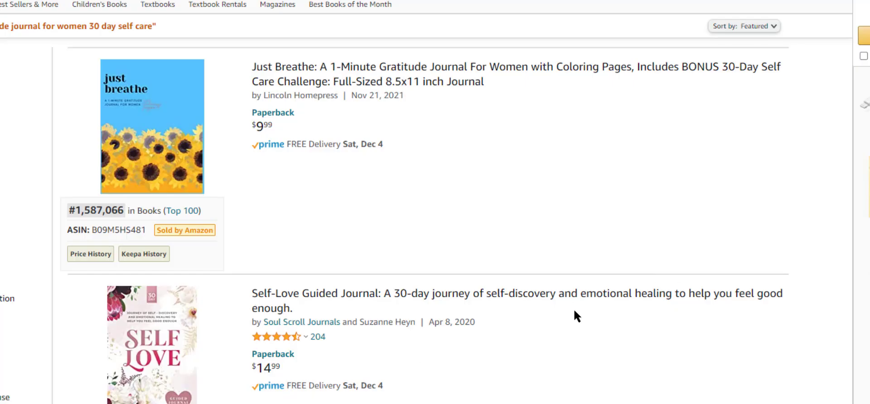
scroll(381, 305, down, 8)
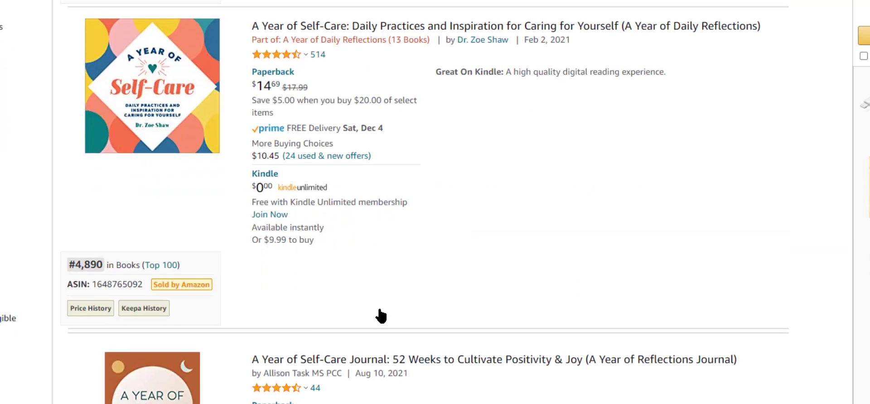
scroll(381, 313, up, 2)
scroll(329, 83, up, 3)
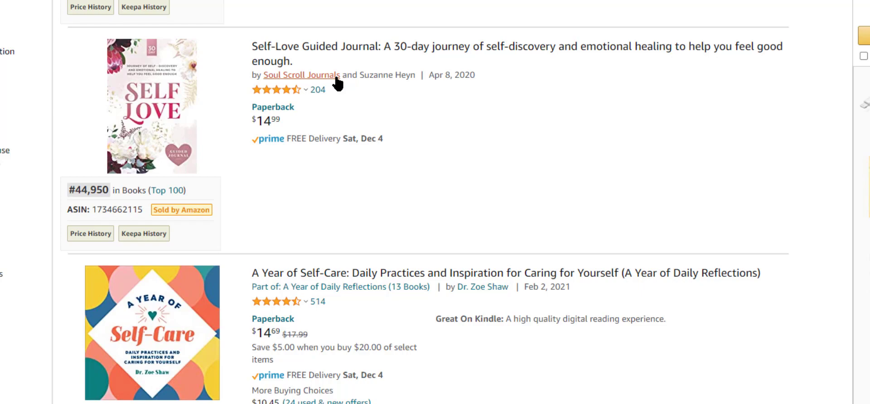
scroll(185, 229, down, 15)
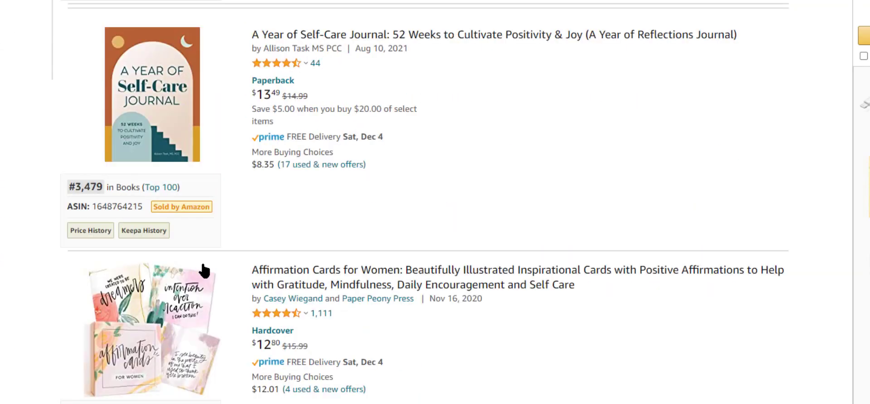
scroll(353, 296, down, 5)
mouse_move(138, 196)
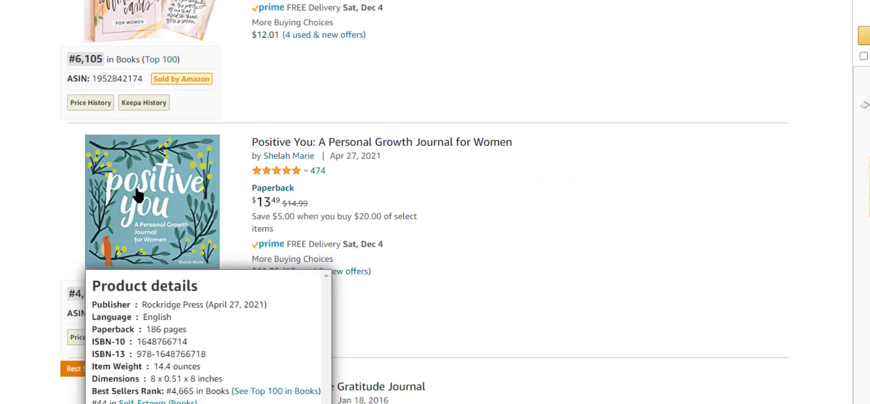
scroll(457, 285, down, 12)
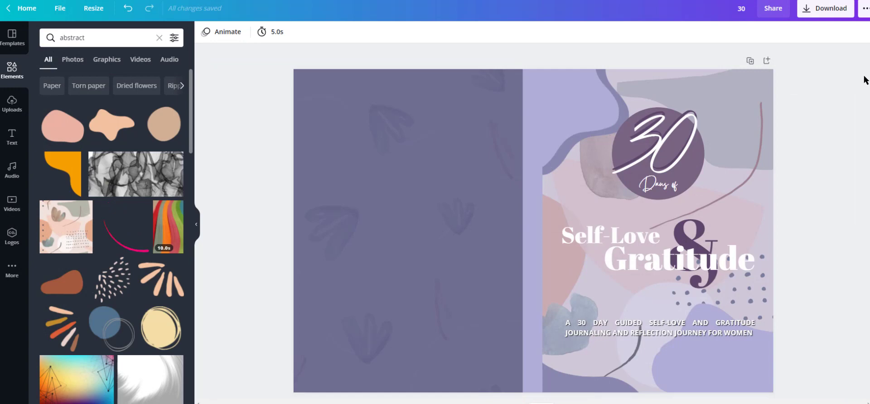
Switch to the Canva cover design, download it as PDF Print, and dismiss the sharing message.
click(809, 13)
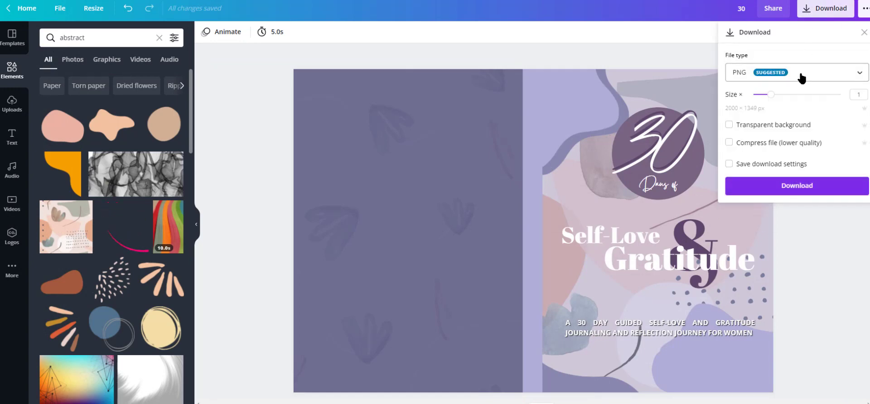
click(801, 77)
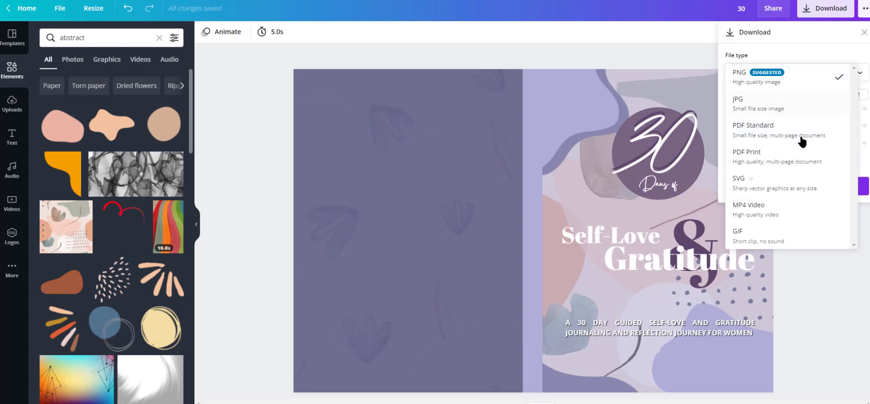
click(780, 154)
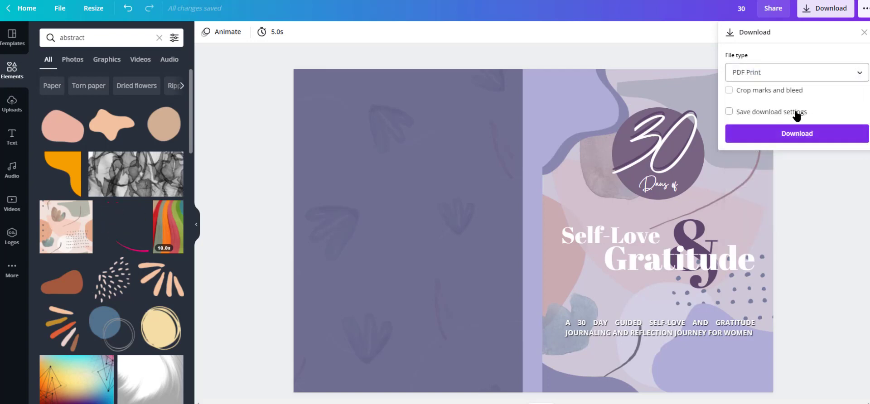
click(816, 134)
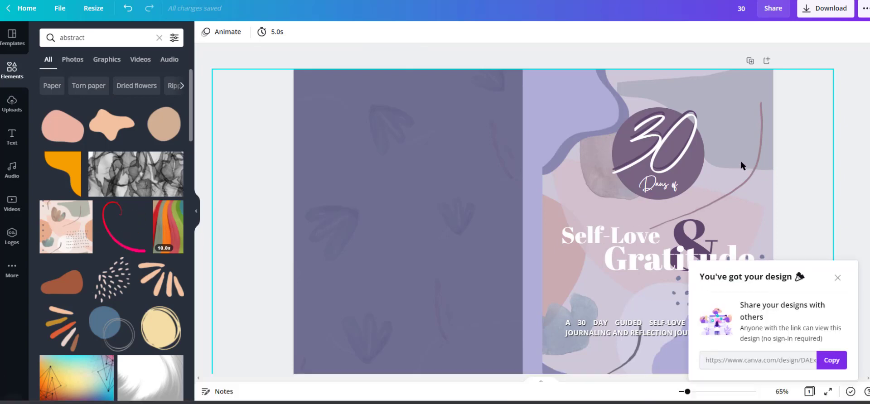
click(838, 279)
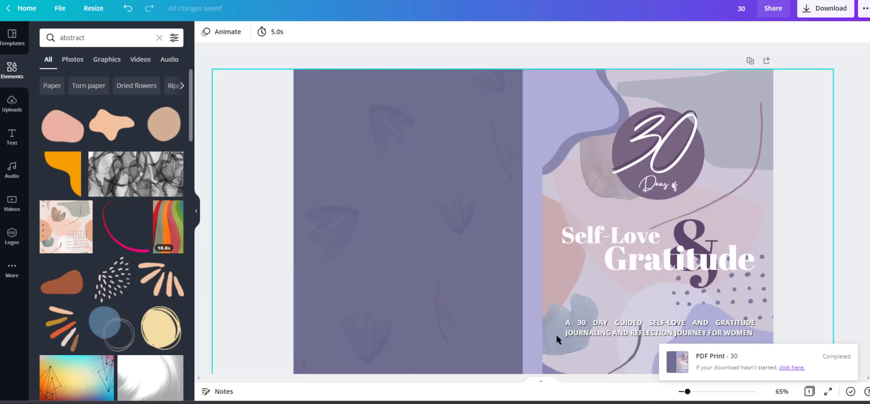
scroll(635, 340, down, 2)
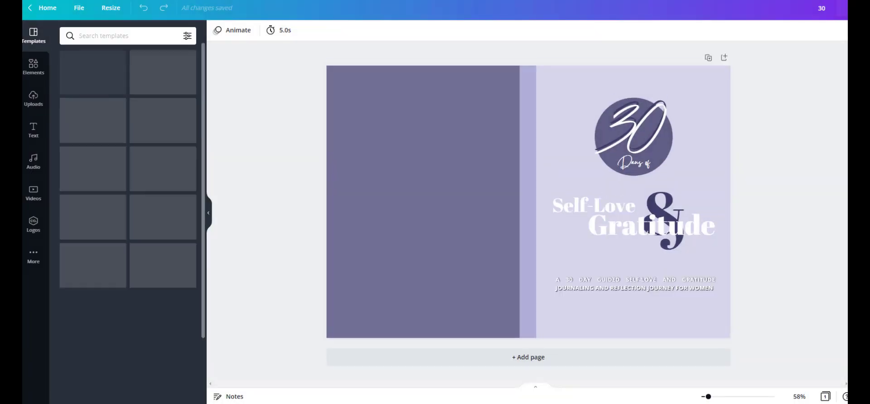
Start a new custom-size design, and switch to Photos to check the full bleed size on the cs_8x11_70_white.png cover template.
click(80, 8)
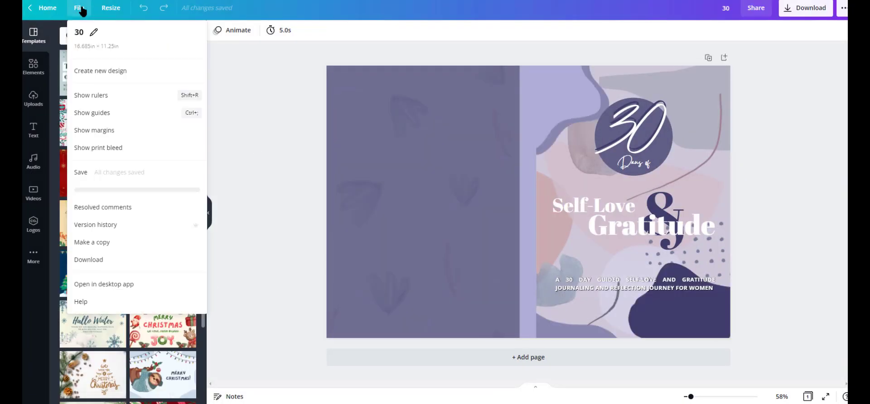
click(119, 78)
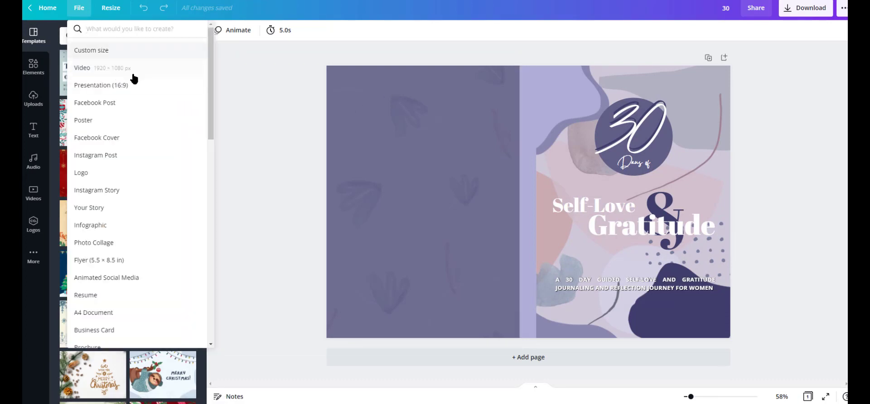
click(131, 52)
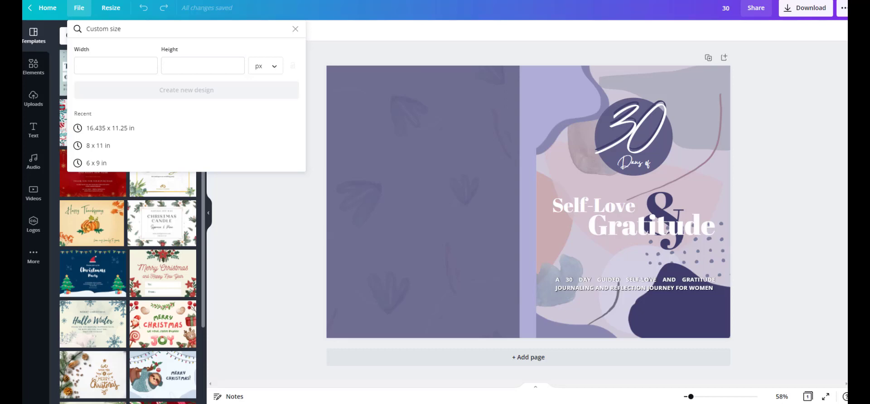
click(95, 63)
key(alt+Tab)
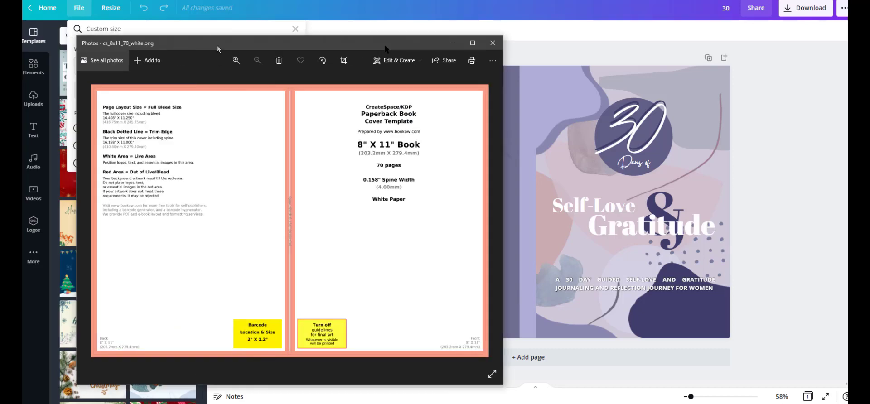
drag(217, 47, 502, 23)
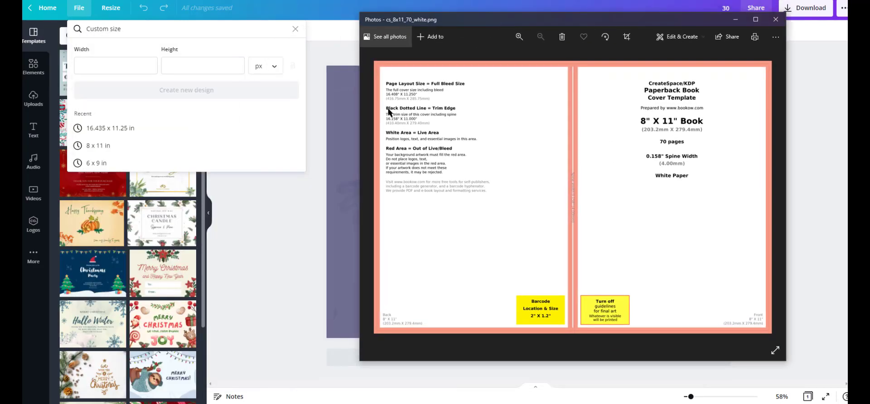
click(519, 36)
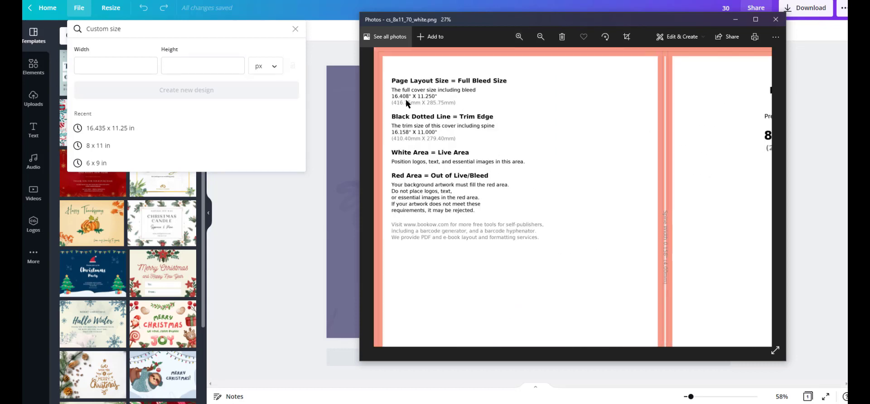
Create the new design in Canva with a width of 16.408 in and a height of 11.250 in.
click(128, 68)
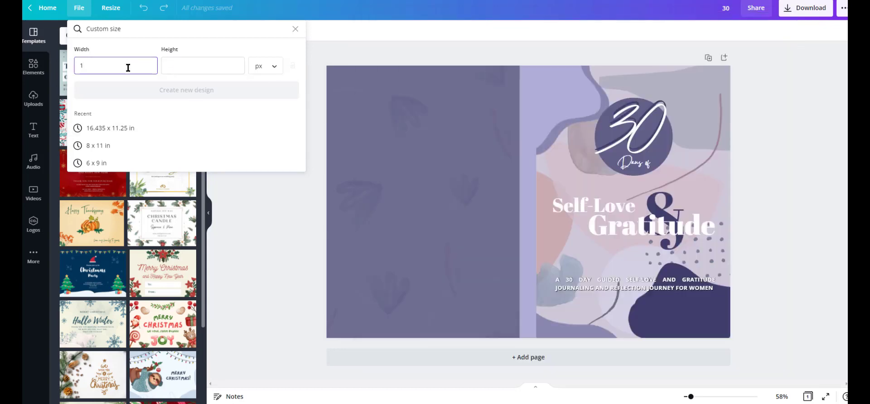
text(1)
click(266, 66)
click(259, 84)
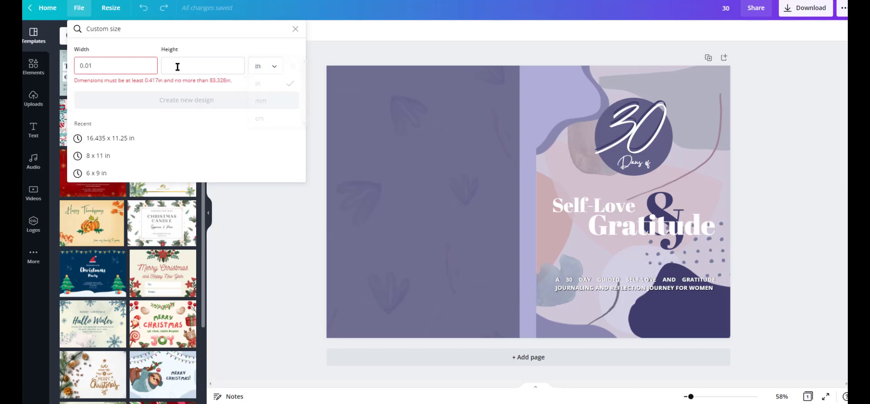
text(16.40)
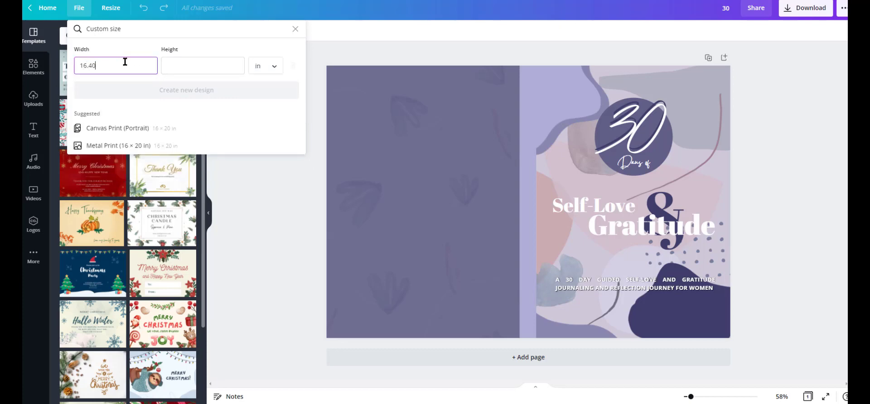
text(8)
click(190, 65)
text(11.2)
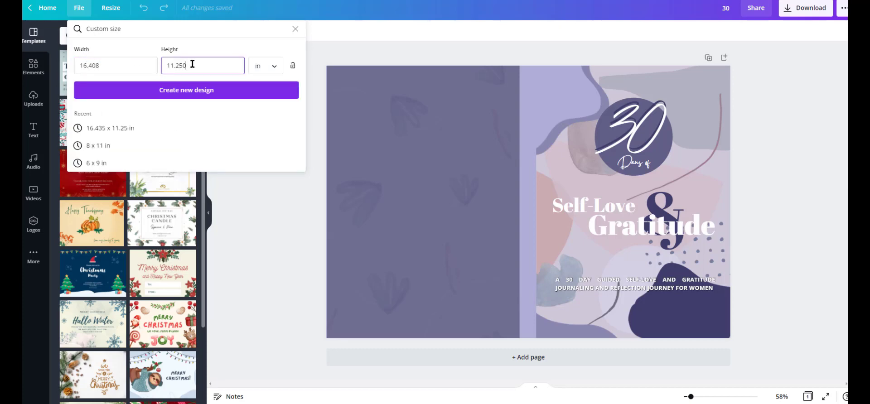
text(50)
click(213, 93)
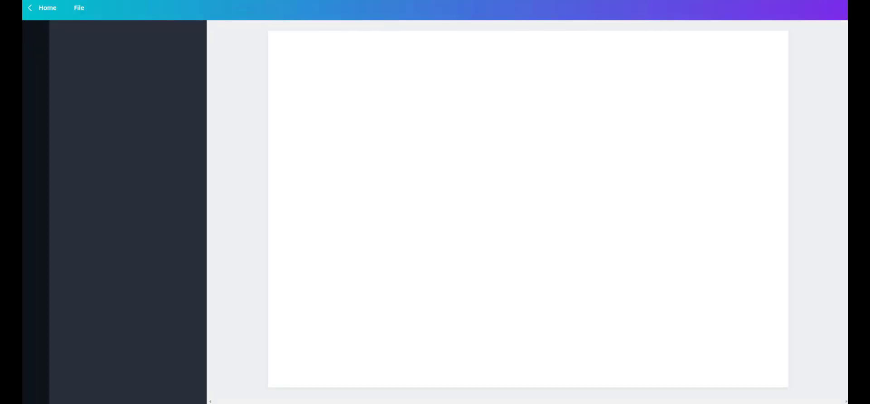
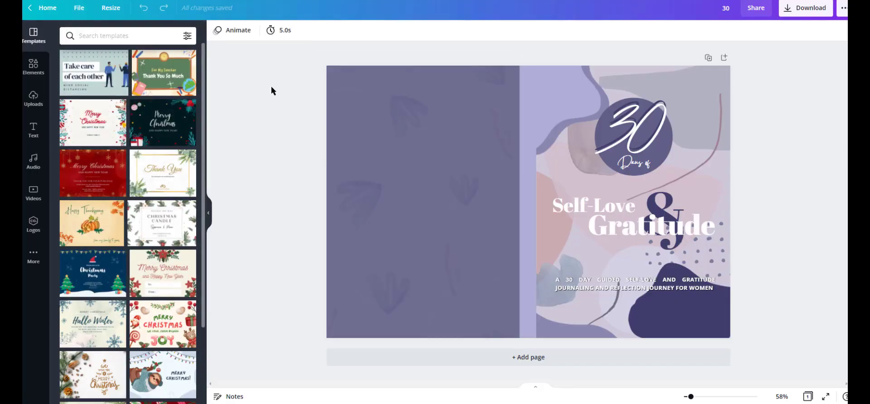
Copy all the artwork from the original cover, and upload the 70-page cover template image into the new design.
drag(281, 58, 801, 345)
right_click(467, 105)
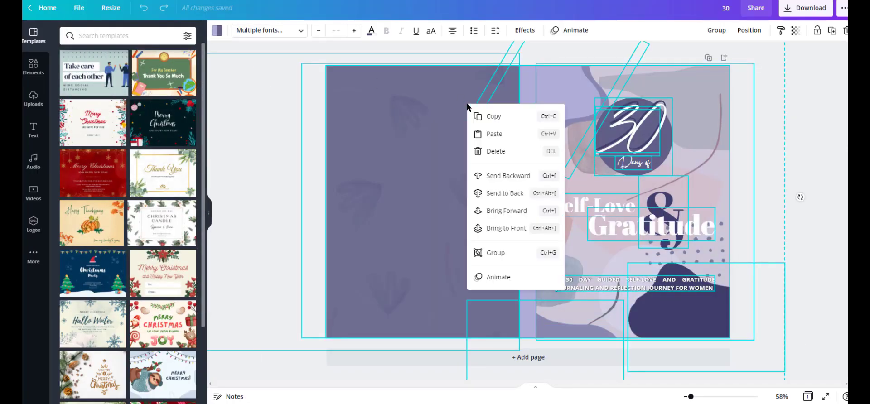
click(431, 14)
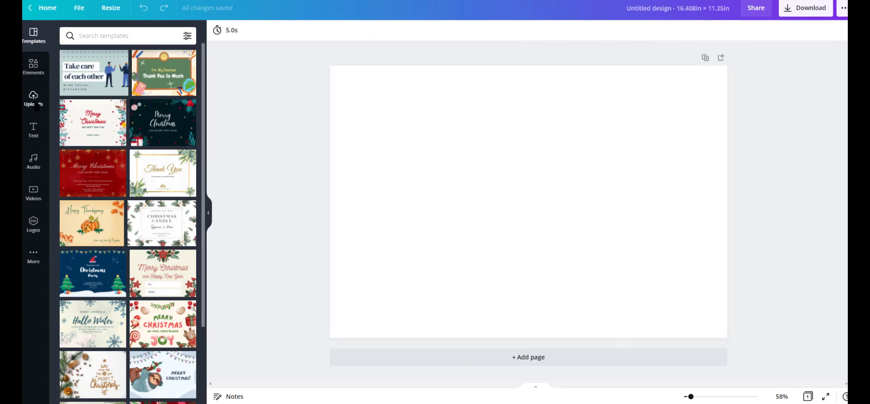
click(34, 98)
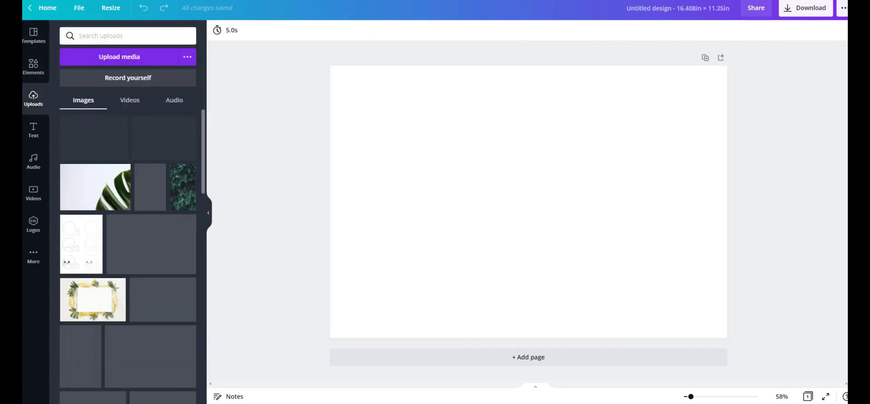
drag(121, 399, 117, 219)
Paste the copied cover artwork onto the blank page of the new design.
click(452, 142)
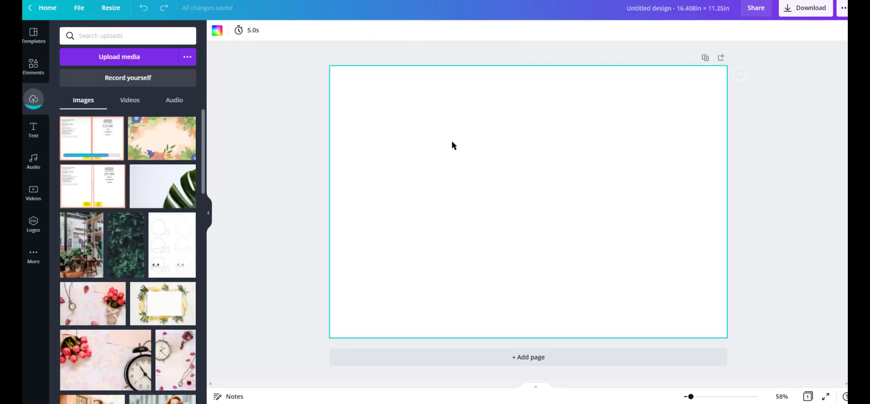
right_click(452, 143)
click(470, 173)
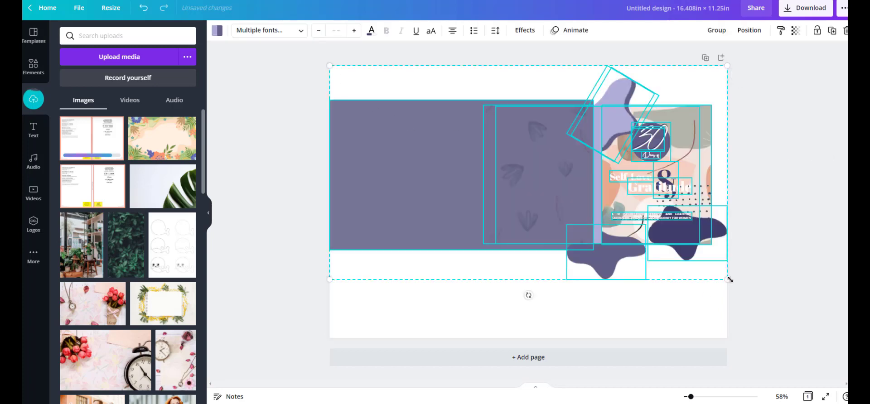
Enlarge and reposition the pasted cover artwork so the back cover, spine and front cover fill the whole page.
drag(730, 280, 861, 354)
drag(631, 171, 509, 207)
drag(760, 102, 839, 46)
drag(652, 186, 524, 135)
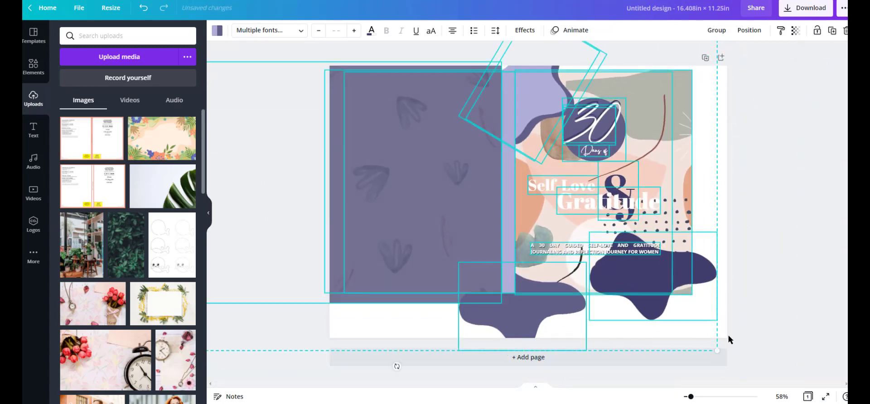
drag(717, 351, 843, 401)
drag(610, 212, 560, 203)
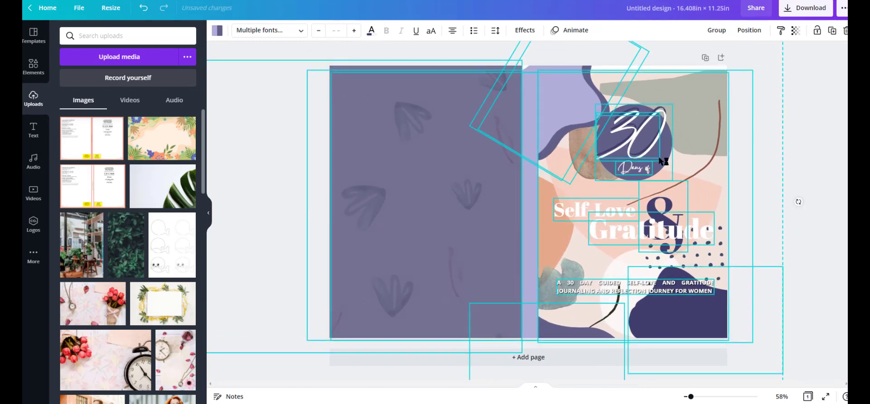
drag(688, 398, 687, 398)
drag(641, 111, 656, 103)
drag(585, 144, 574, 148)
click(704, 173)
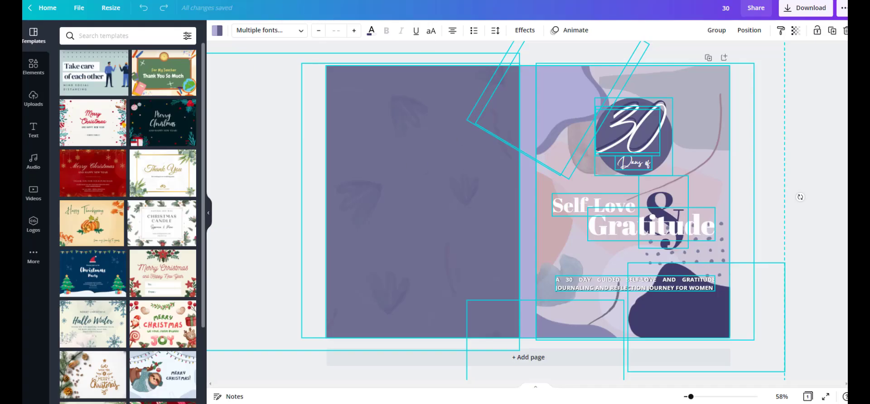
Copy the translucent lavender overlay from the original cover into the new design and stretch it down over the whole page.
click(815, 119)
click(711, 133)
right_click(711, 133)
click(731, 161)
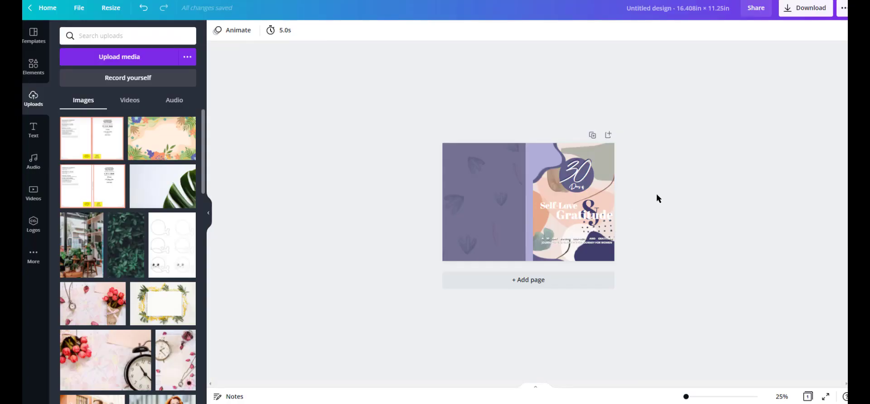
key(ctrl+v)
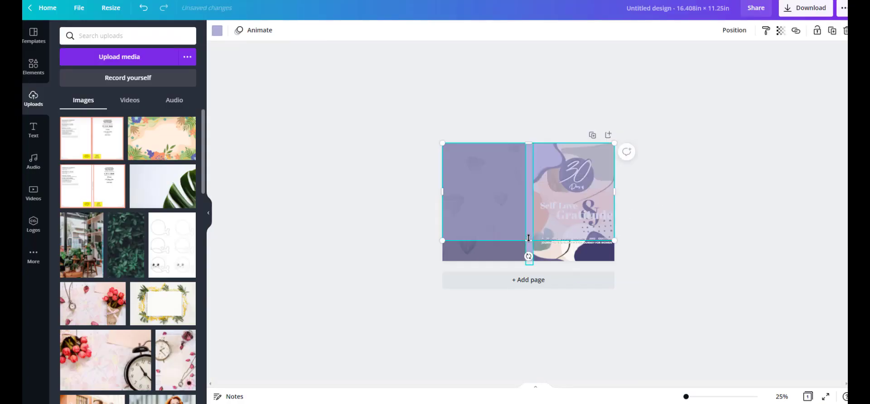
drag(528, 241, 528, 262)
click(732, 177)
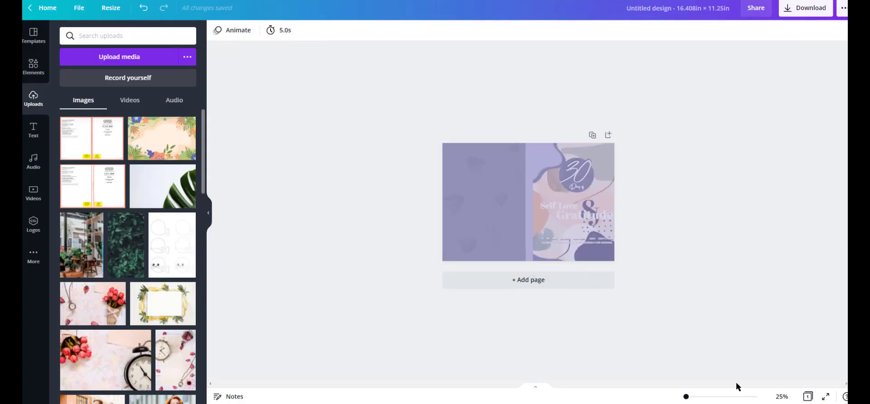
Send the lavender overlay backward layer by layer until it sits behind the front cover text.
drag(686, 396, 691, 396)
click(506, 190)
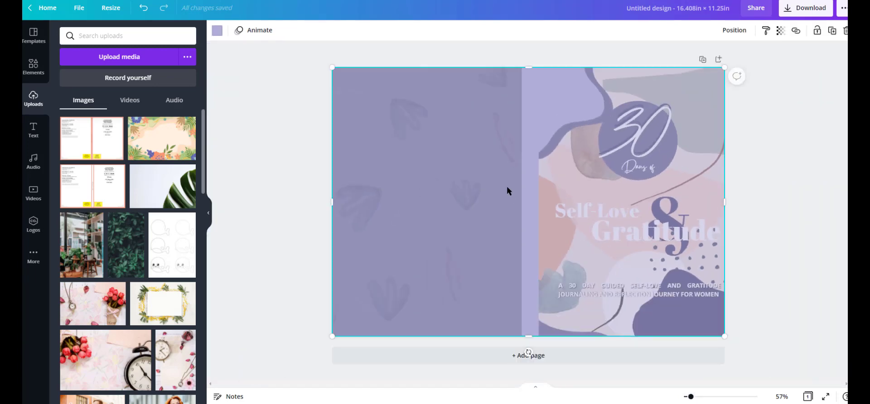
click(730, 30)
click(690, 58)
click(689, 58)
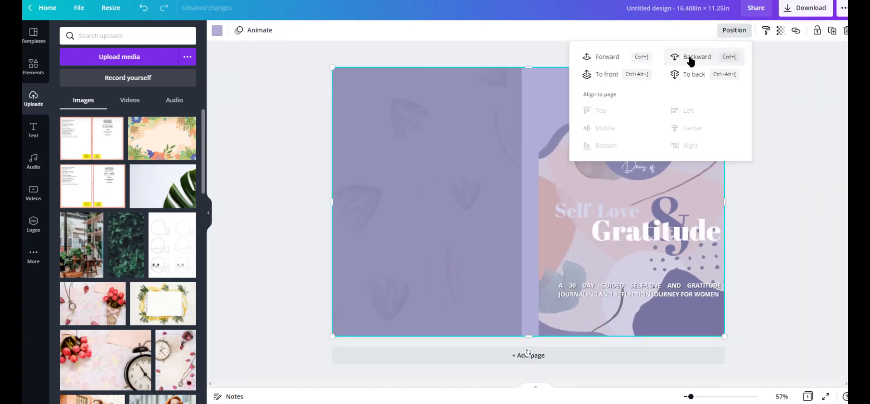
click(690, 59)
click(690, 59)
click(773, 203)
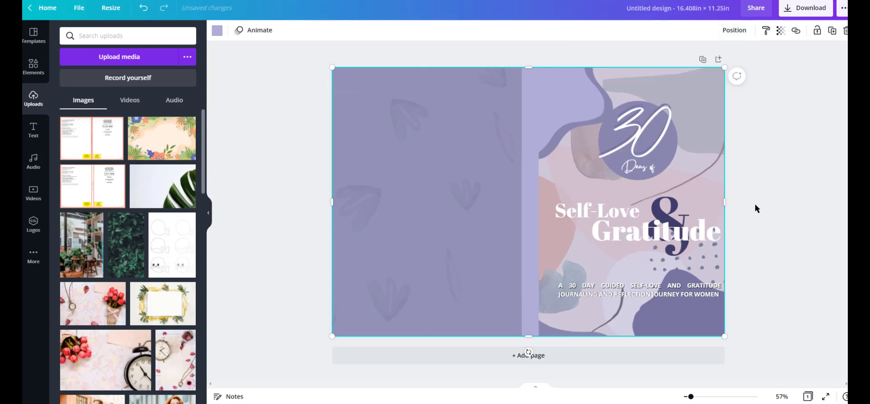
click(845, 158)
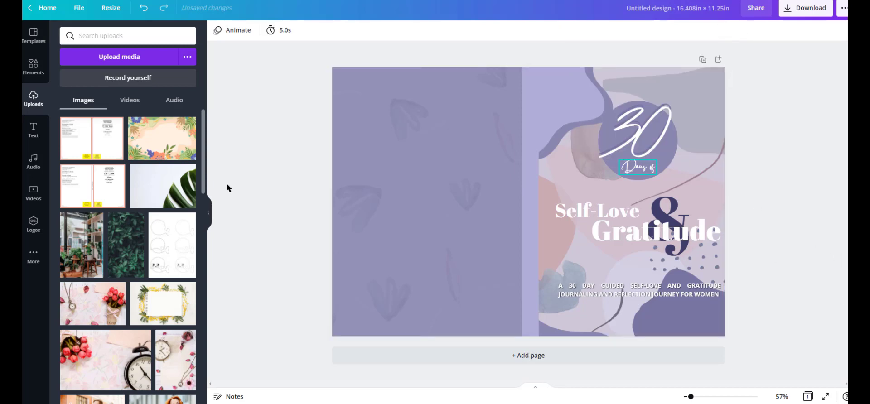
Fit the uploaded cover template over the full page, and move the Gratitude title and the subtitle inside its live area.
click(84, 141)
drag(387, 105, 334, 68)
drag(681, 296, 724, 336)
drag(701, 234, 695, 233)
click(730, 287)
drag(696, 287, 697, 291)
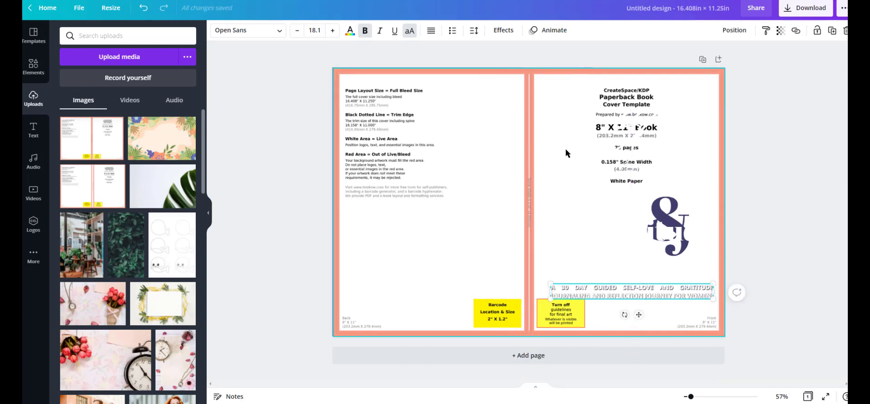
Pull the upper edges of the cover template and the lavender overlay down to expose the spine strip.
click(565, 149)
drag(529, 68, 529, 157)
click(523, 127)
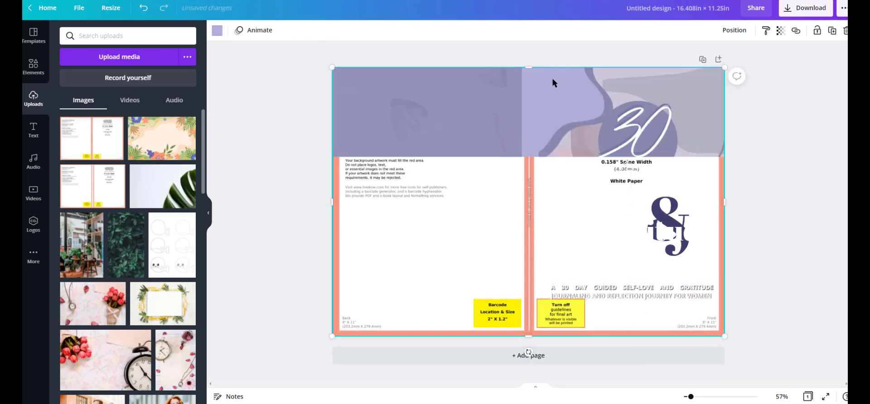
drag(529, 68, 528, 136)
Narrow the lavender spine strip from its sides to match the spine area of the cover template.
click(529, 113)
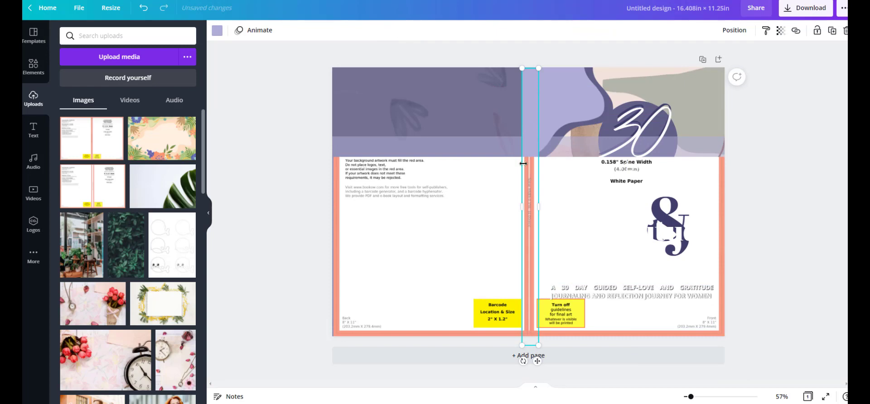
click(716, 397)
drag(571, 225, 516, 221)
scroll(517, 218, up, 10)
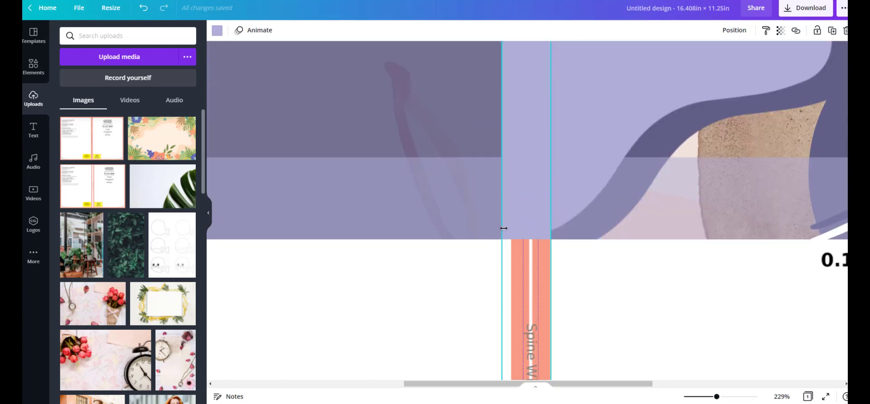
mouse_move(502, 59)
mouse_down()
mouse_move(512, 83)
mouse_move(509, 68)
mouse_up()
scroll(530, 272, down, 10)
Reposition the cropped cover template so its edges line up with the page again.
drag(532, 301, 520, 303)
click(692, 396)
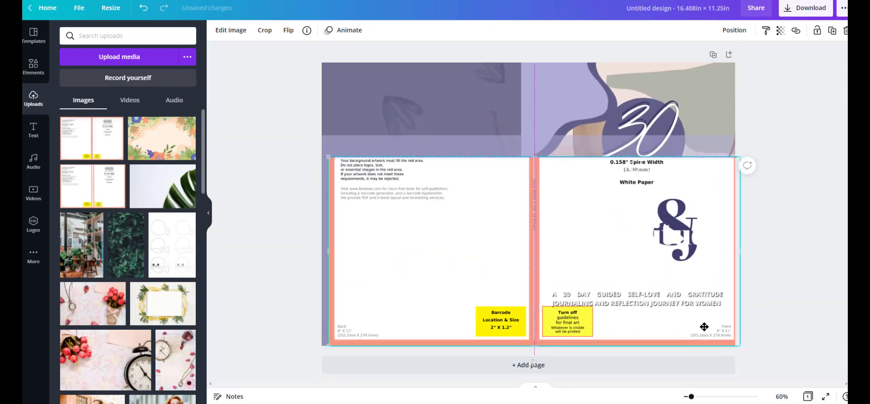
drag(704, 327, 700, 326)
Shift the lavender spine strip onto the template's spine area and align it to the vertical middle of the page.
click(530, 113)
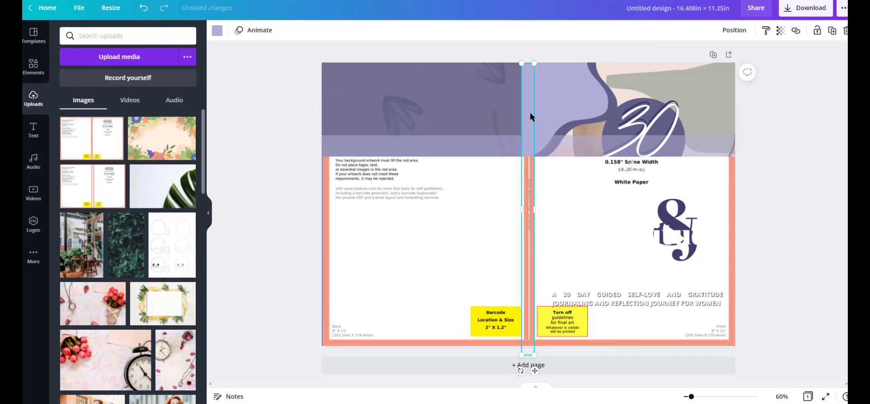
click(730, 30)
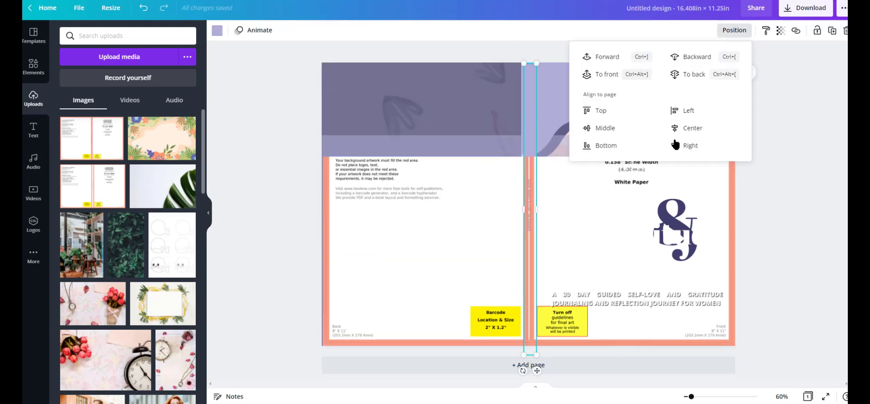
click(607, 128)
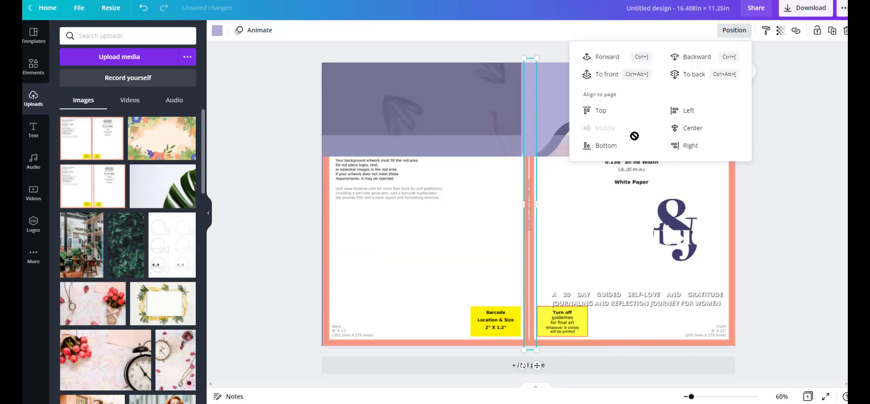
Centre the lavender spine strip horizontally on the page and extend the dark back-cover panel to meet the strip's edge.
click(693, 130)
click(731, 397)
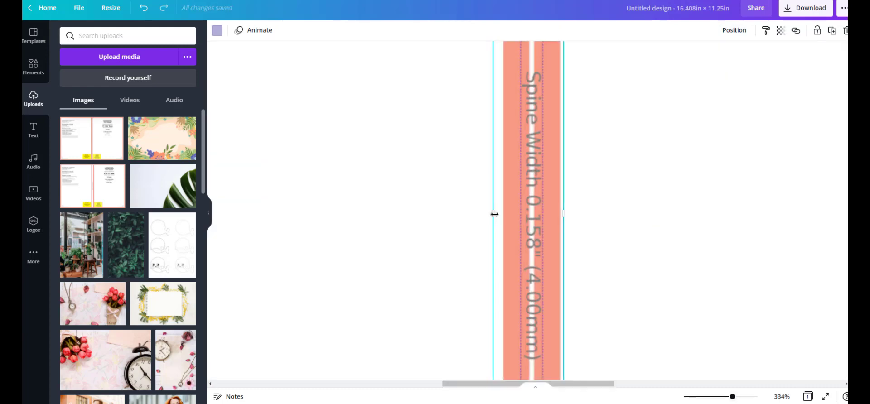
double_click(515, 215)
scroll(521, 228, up, 10)
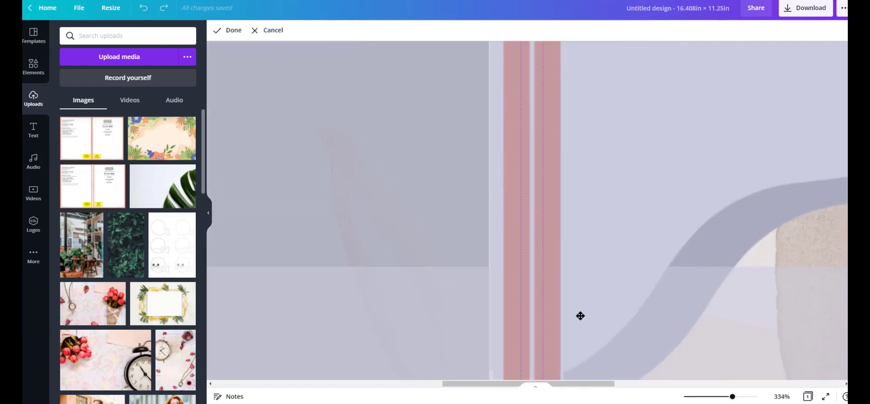
scroll(576, 310, down, 4)
key(Escape)
scroll(486, 191, up, 5)
click(479, 152)
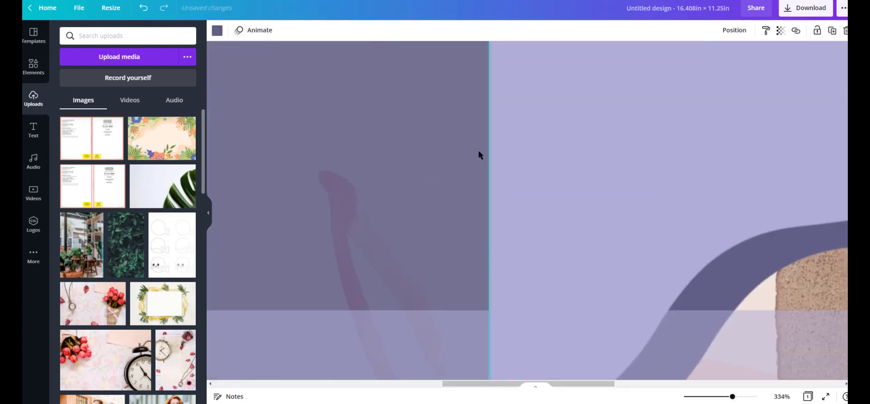
mouse_move(491, 153)
mouse_down()
mouse_move(501, 153)
mouse_move(493, 152)
mouse_up()
Extend the back-cover image to the spine strip's edge and layer it behind the dark back panel.
click(735, 30)
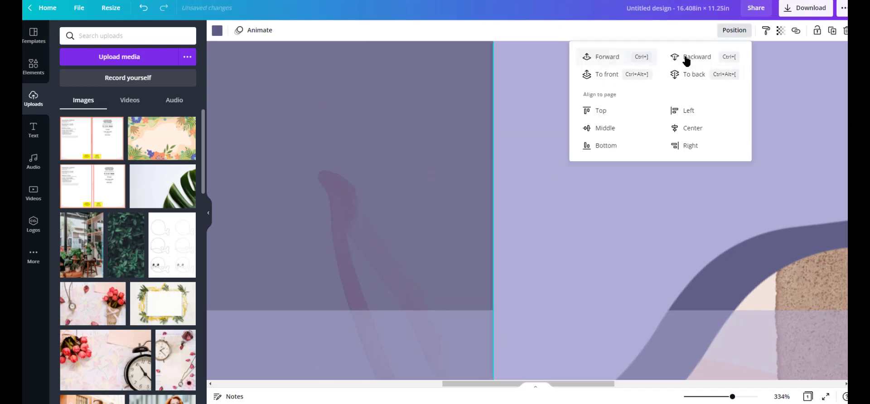
click(687, 58)
click(394, 118)
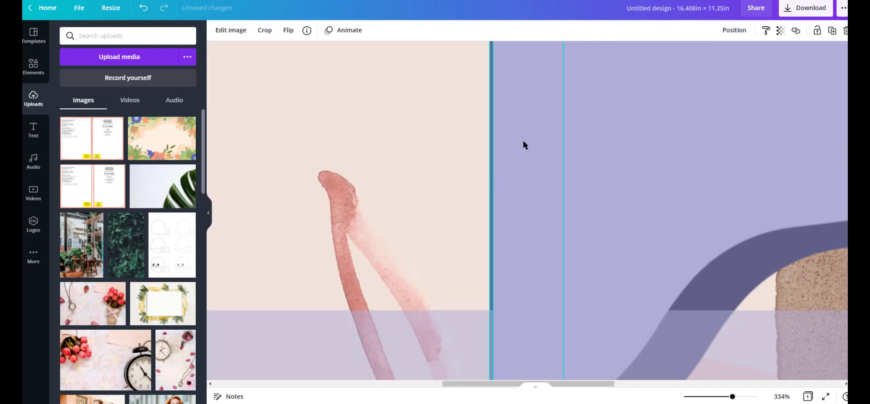
click(521, 140)
click(471, 152)
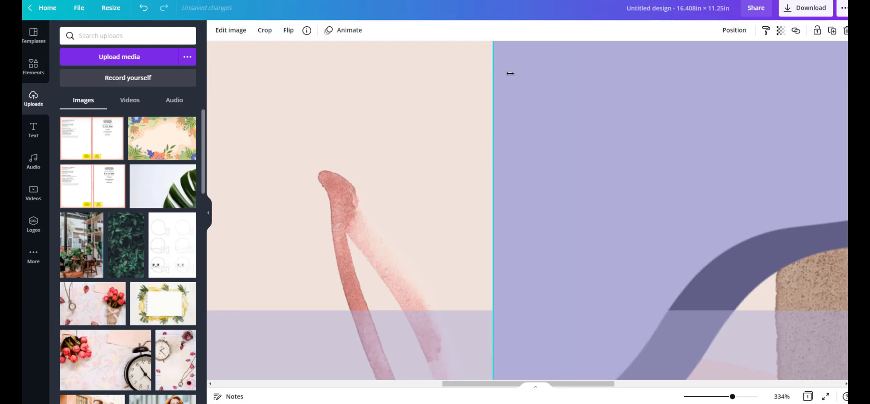
click(734, 30)
click(698, 57)
Stretch the lavender overlay's upper edge up to the top of the page.
scroll(434, 332, down, 4)
click(448, 268)
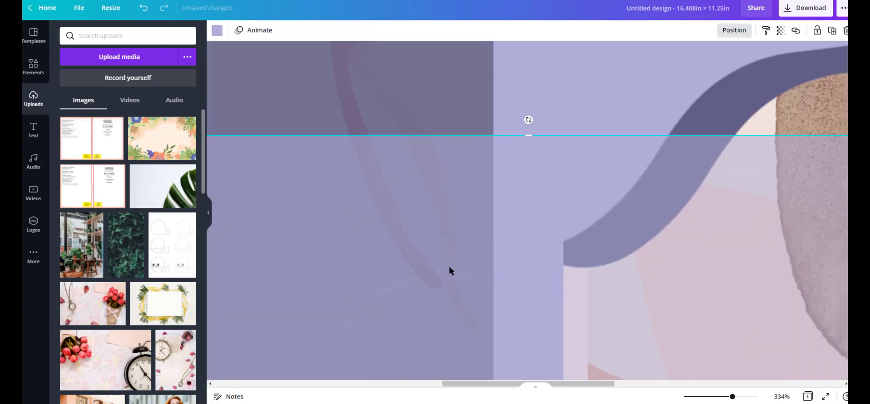
drag(530, 134, 527, 49)
scroll(531, 117, up, 7)
click(527, 48)
drag(706, 396, 693, 397)
Pull the lavender overlay off the front cover and extend the front image's inner edge to the spine strip.
click(569, 238)
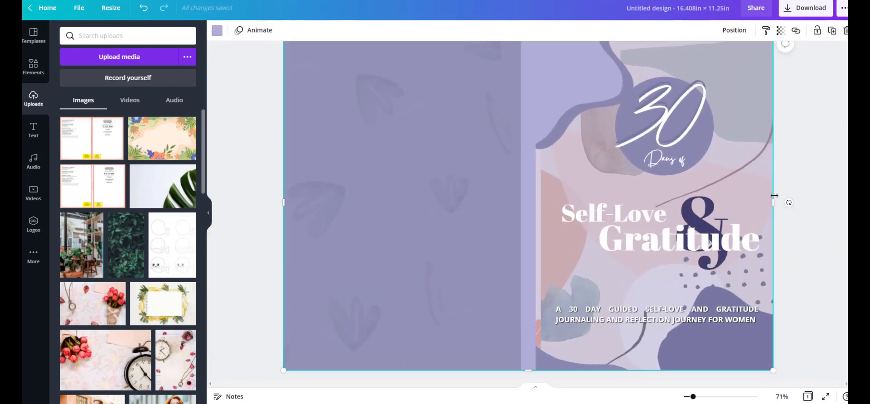
drag(775, 195, 423, 200)
click(578, 164)
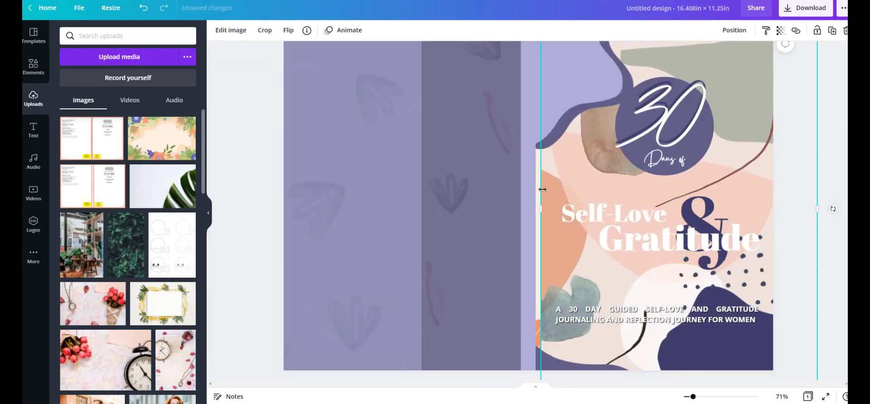
drag(543, 189, 530, 189)
Shift the front image to line up with the page's outer edge and stretch the lavender overlay back across the front cover.
click(831, 130)
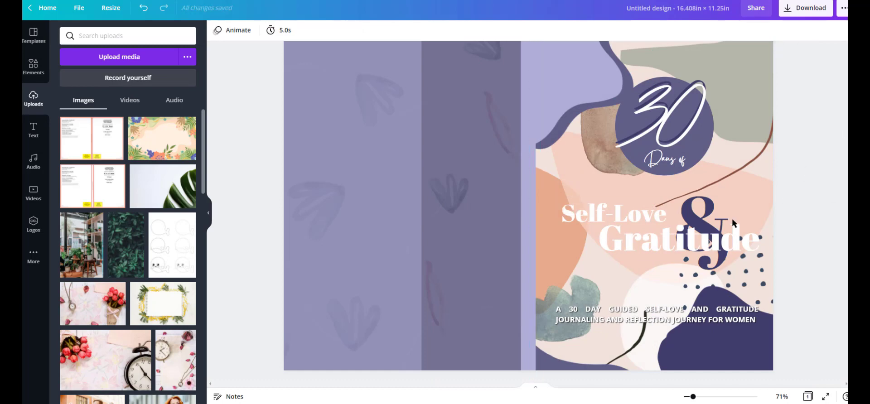
drag(747, 161, 701, 162)
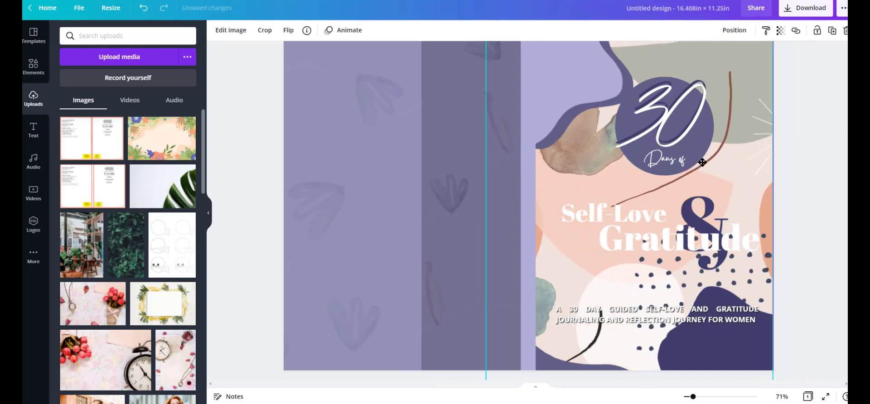
click(419, 158)
drag(421, 179, 842, 181)
Replace the title word "Gratitude" with "Journaling" on the front cover.
click(660, 242)
double_click(659, 243)
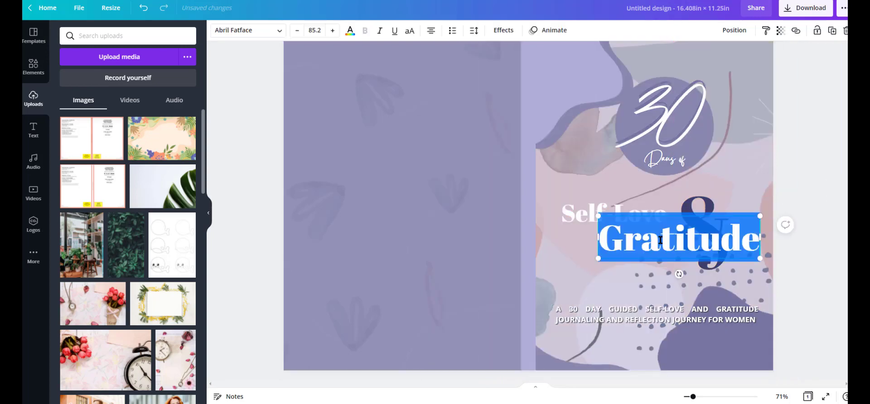
text(Journalin)
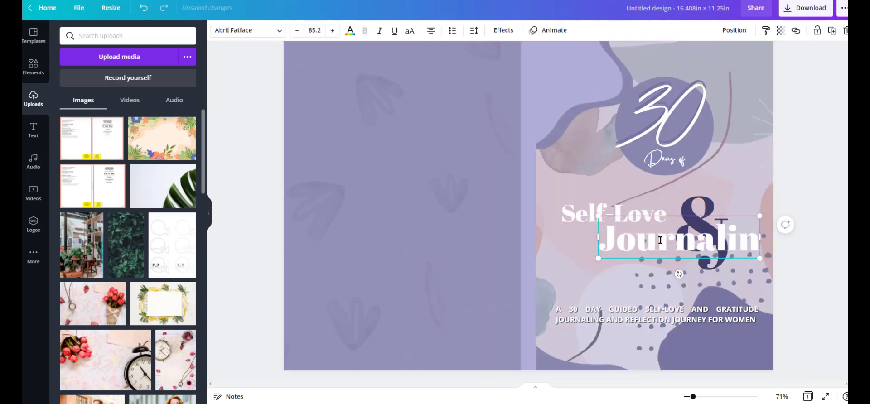
text(g)
click(801, 140)
Change the white number in the front-cover circle to 70.
double_click(672, 125)
key(BackSpace)
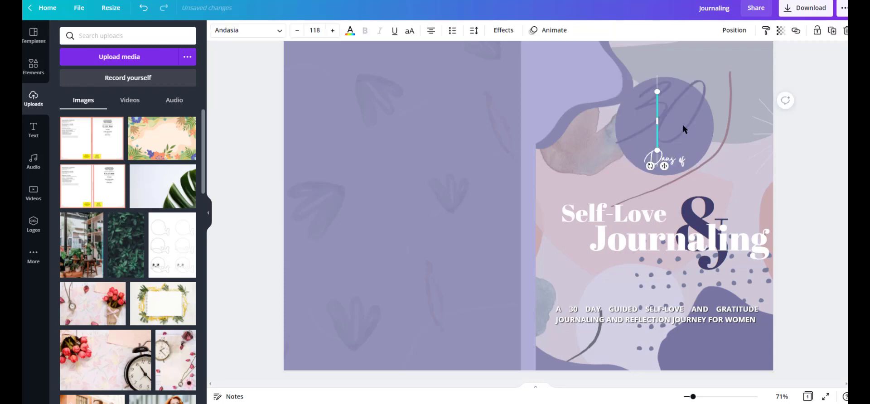
text(70)
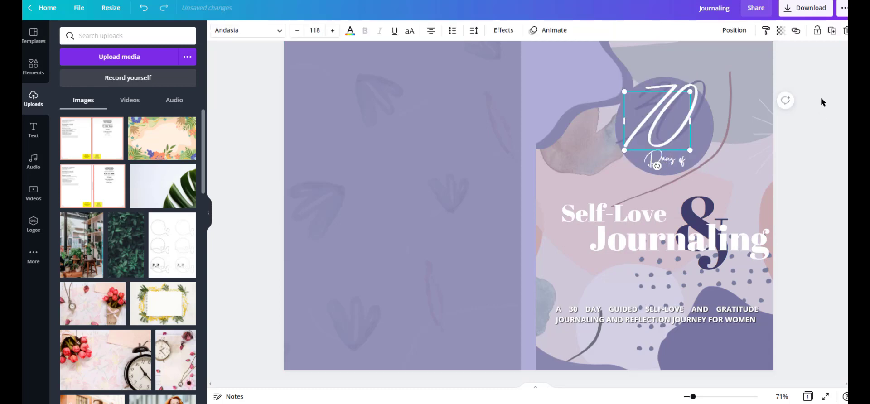
click(823, 102)
click(627, 97)
click(822, 97)
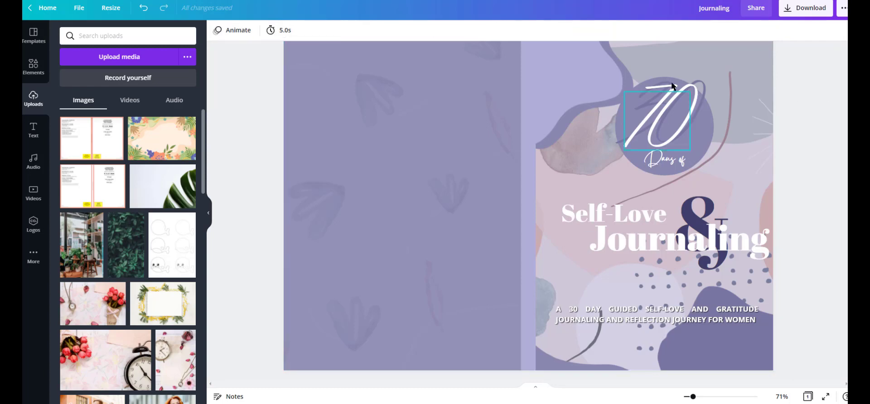
Move the white 70 aside and send the lavender overlay one layer backward.
drag(659, 105, 616, 111)
click(672, 105)
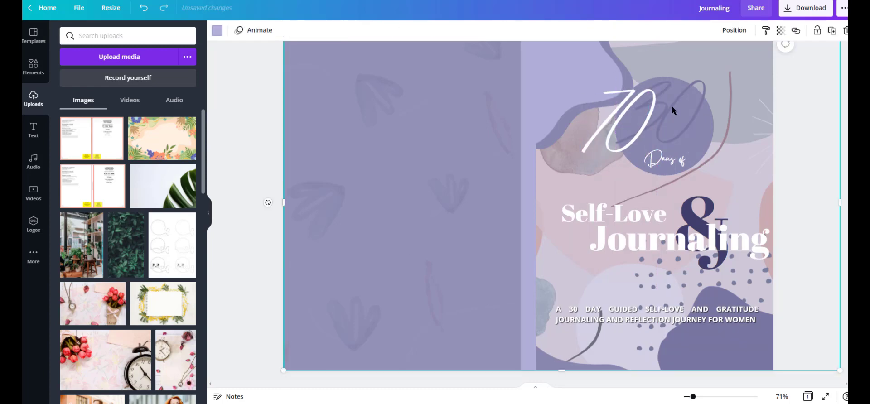
scroll(668, 166, down, 1)
scroll(668, 166, up, 1)
click(729, 34)
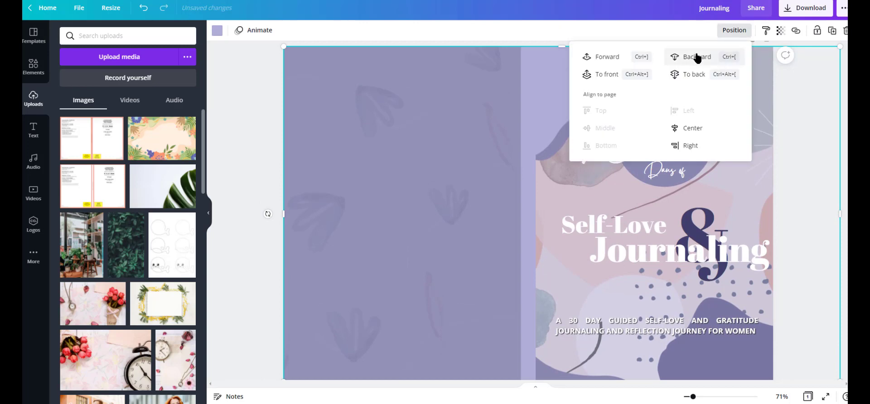
click(698, 56)
Change the dark shadow number to 70 and place the white 70 over it with a slight offset.
click(825, 94)
scroll(687, 129, up, 1)
click(675, 113)
click(679, 132)
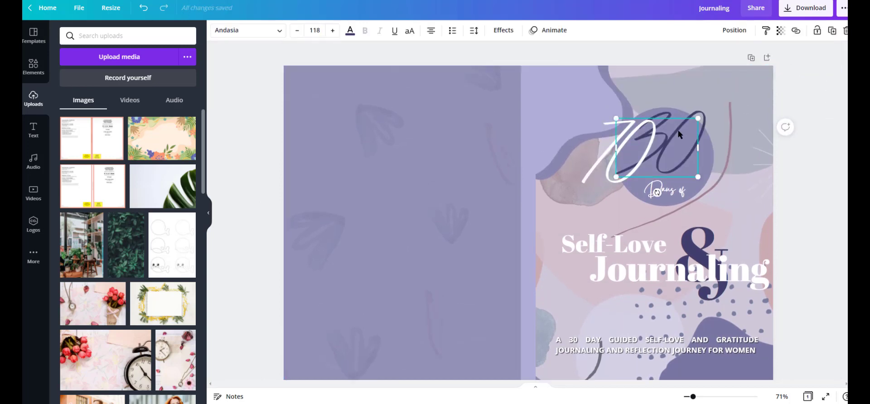
double_click(678, 131)
text(70)
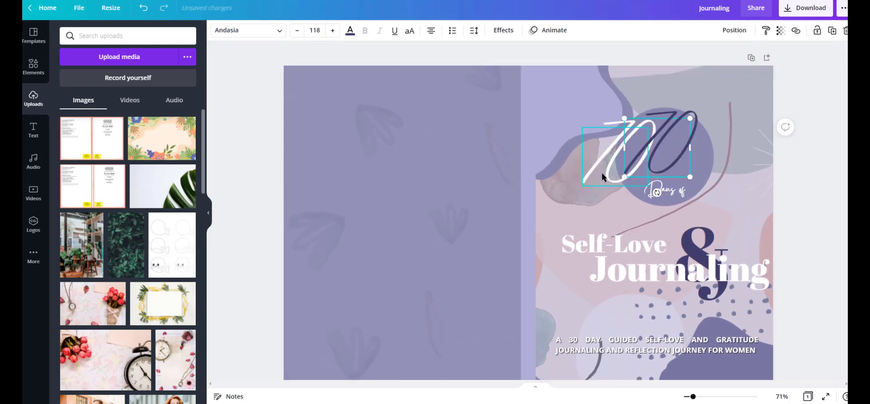
drag(630, 162, 667, 154)
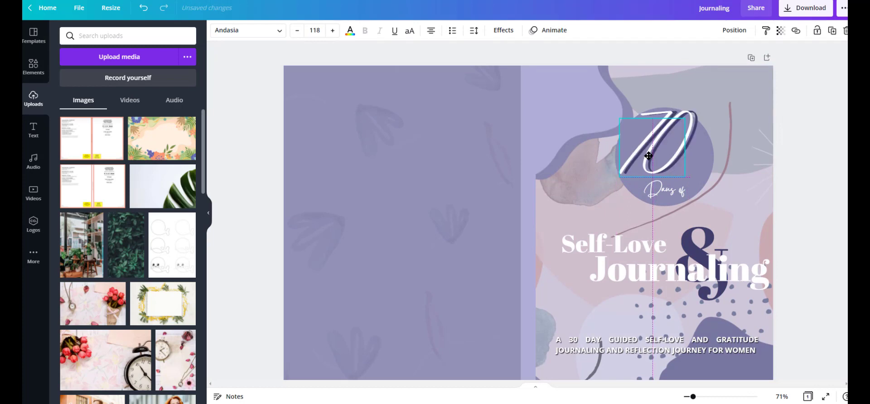
Change the script text below the number to "Pages of".
double_click(667, 190)
text(Pages)
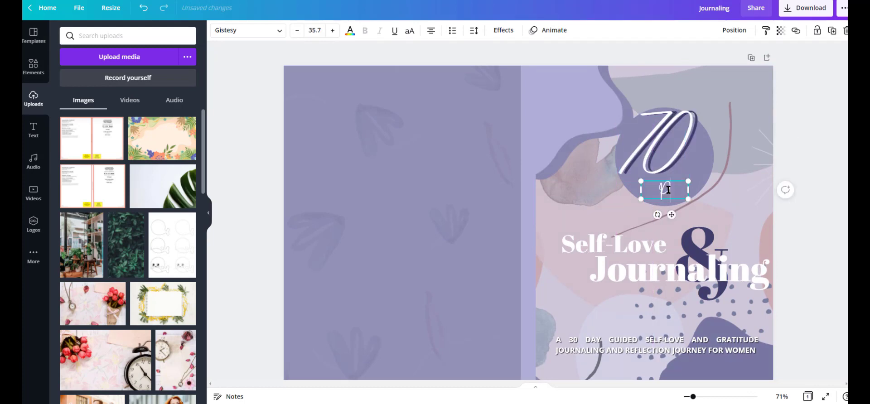
text( of)
click(781, 245)
Replace the front-cover subtitle with "BLANK LINED JOURNAL, 70 PAGES".
scroll(725, 263, down, 3)
double_click(654, 282)
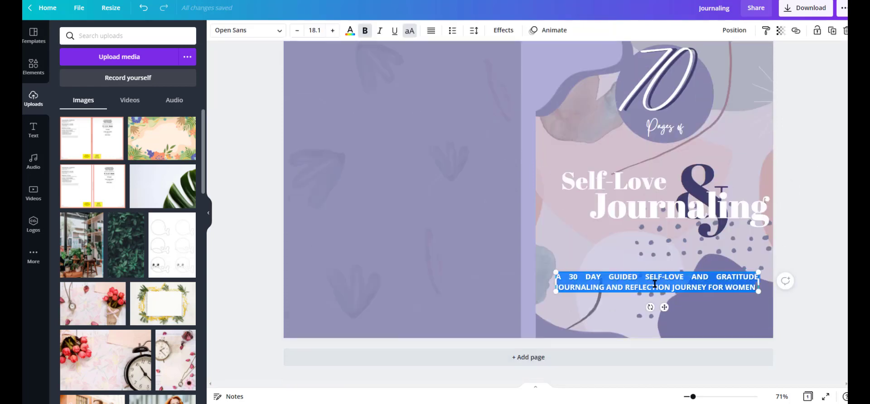
text(BLANKE)
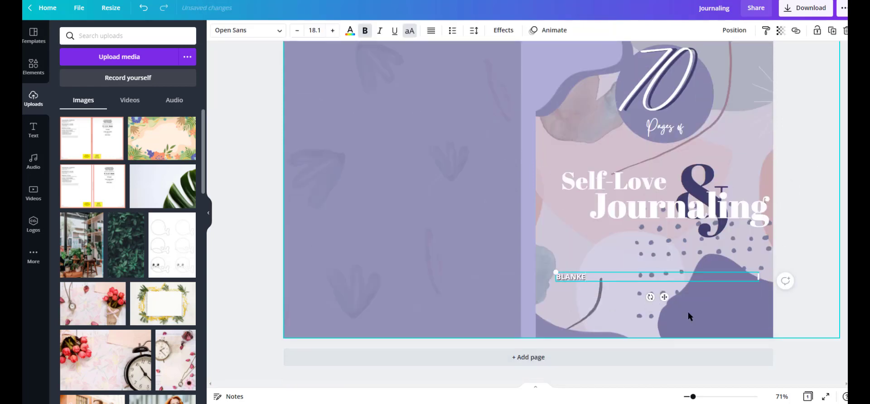
key(BackSpace)
text(LINED JOURNAL, 70 PAG)
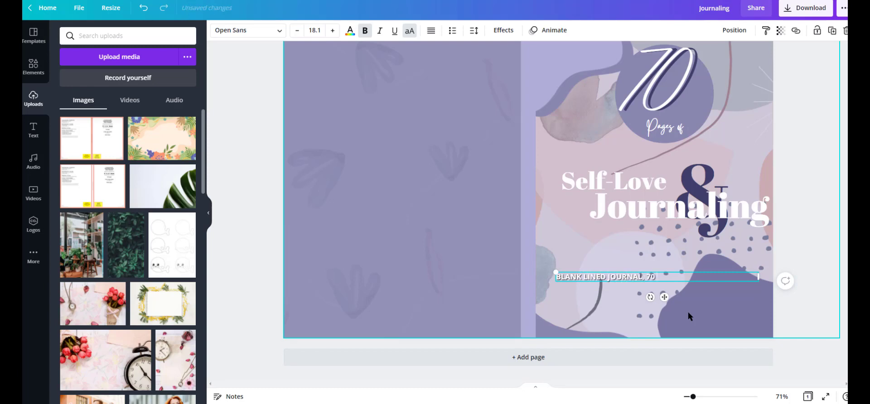
text(ES)
click(793, 219)
Move the subtitle lower on the front cover, fit its text box to the single line and centre it under the title.
drag(650, 279, 691, 306)
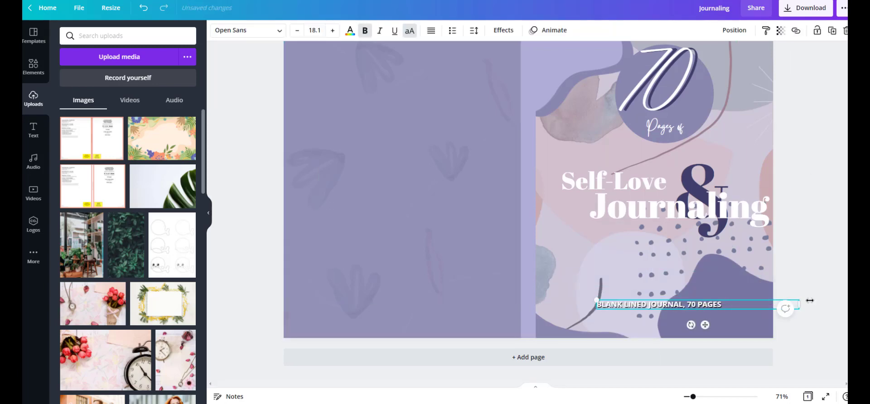
drag(804, 307, 729, 306)
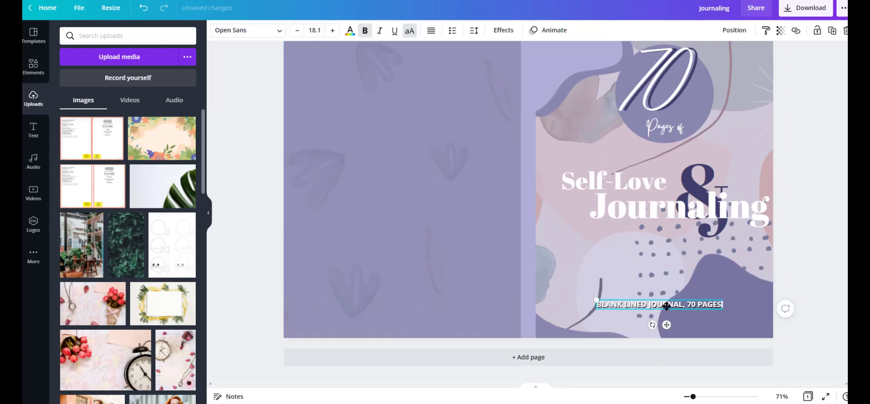
drag(657, 307, 662, 304)
click(814, 175)
Shift the "Journaling" title inward, away from the outer edge of the front cover.
click(738, 213)
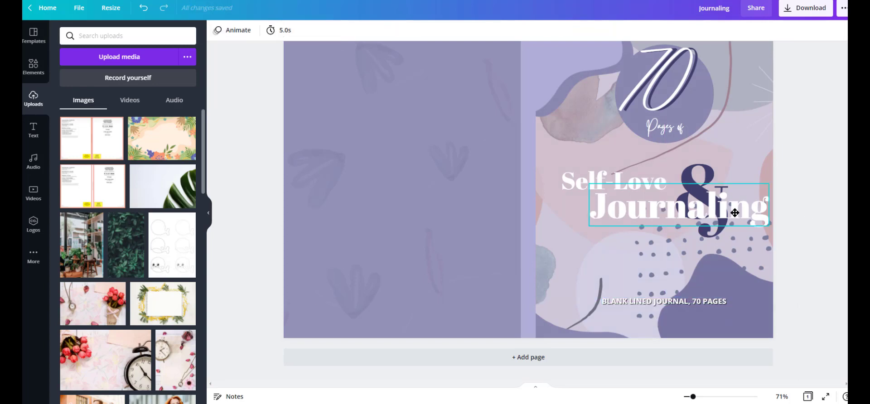
drag(739, 213, 728, 213)
click(701, 177)
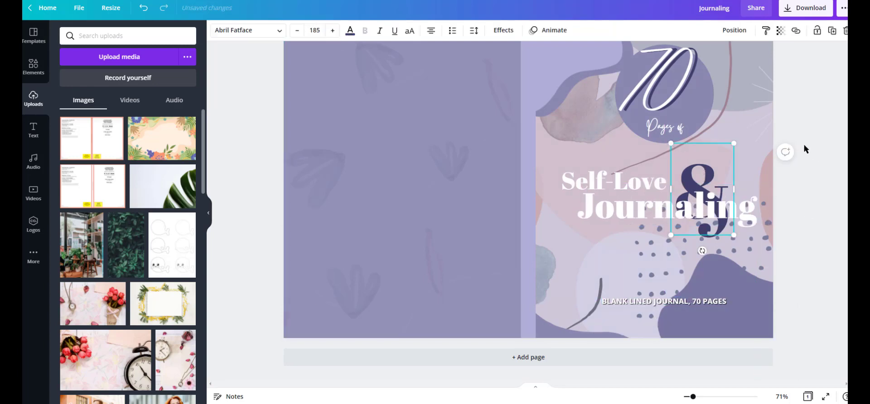
click(585, 205)
click(75, 145)
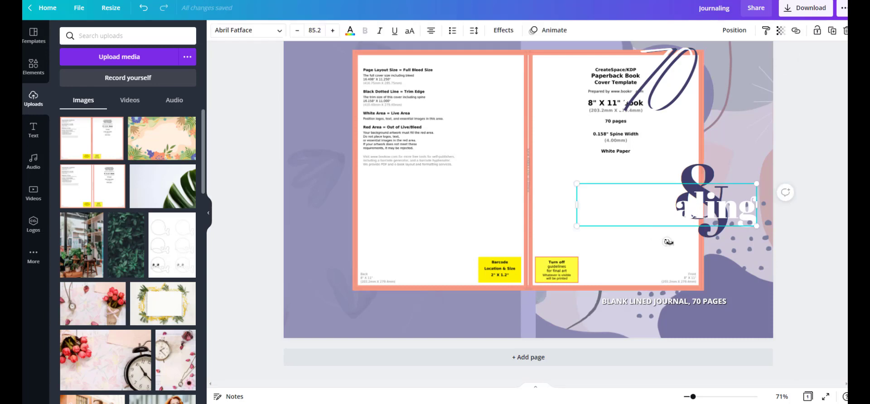
drag(607, 267, 654, 306)
drag(422, 98, 280, 93)
click(594, 47)
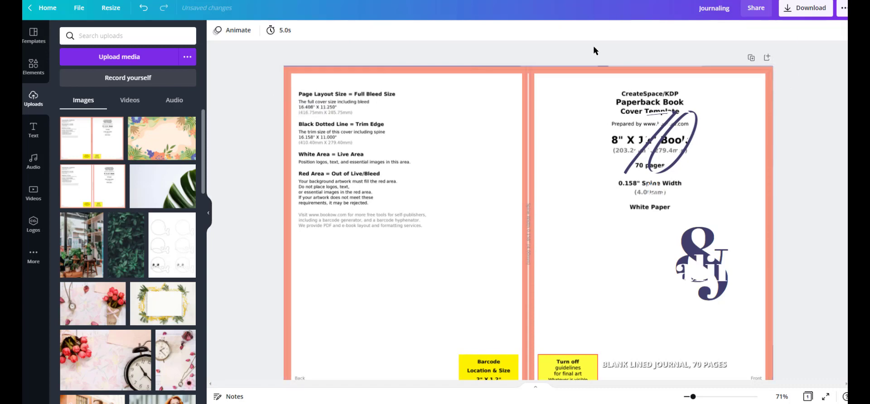
click(531, 67)
drag(528, 66, 530, 62)
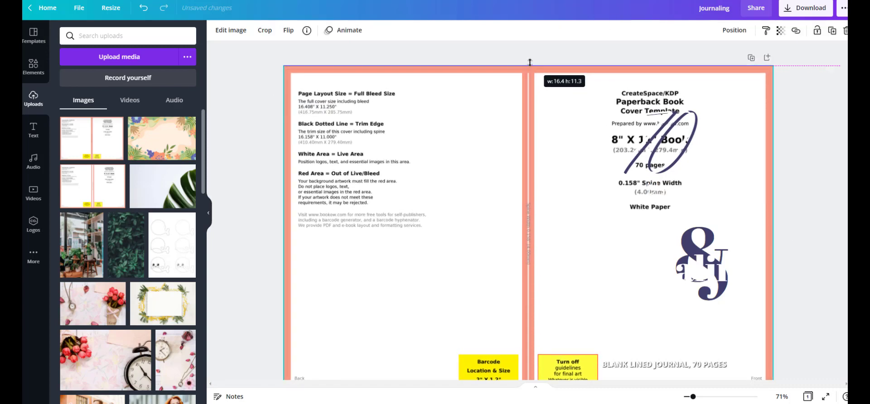
click(845, 31)
Add the uploaded KDP cover template image over the cover and enlarge it towards the page's outer edges.
click(89, 129)
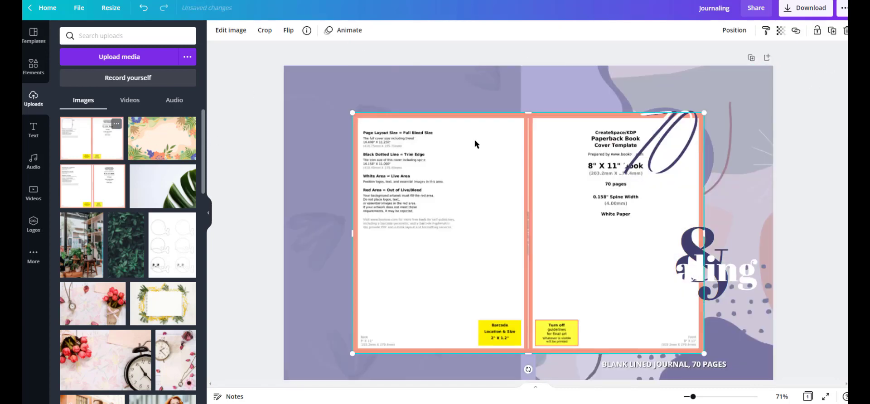
drag(529, 112, 528, 66)
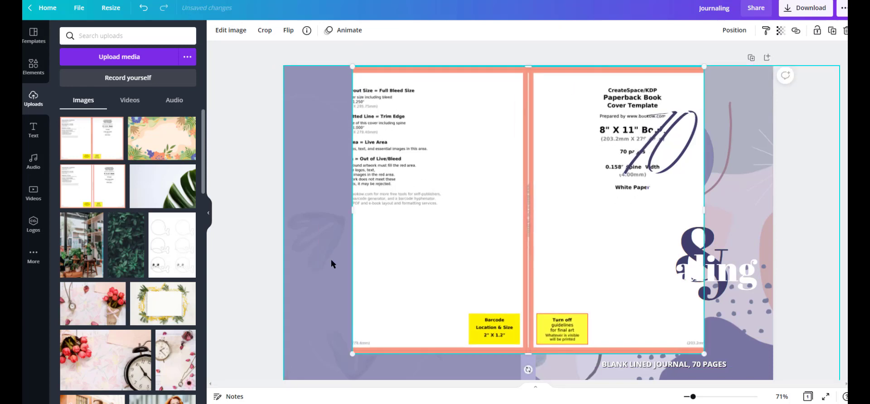
drag(352, 210, 284, 213)
drag(410, 163, 412, 189)
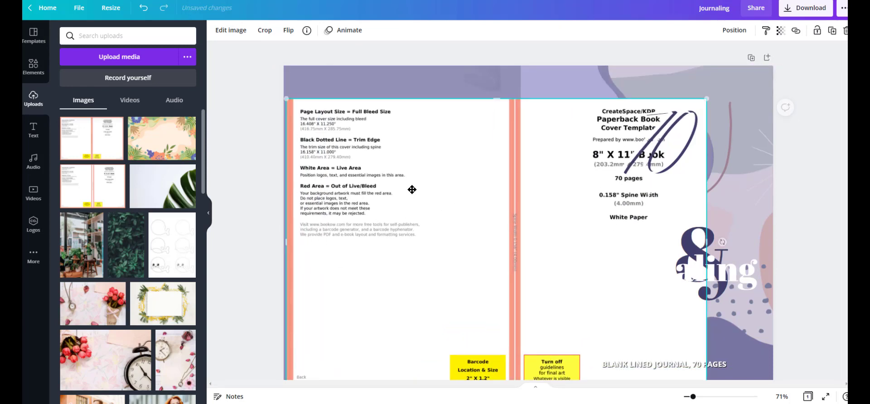
scroll(412, 189, down, 1)
drag(707, 343, 786, 366)
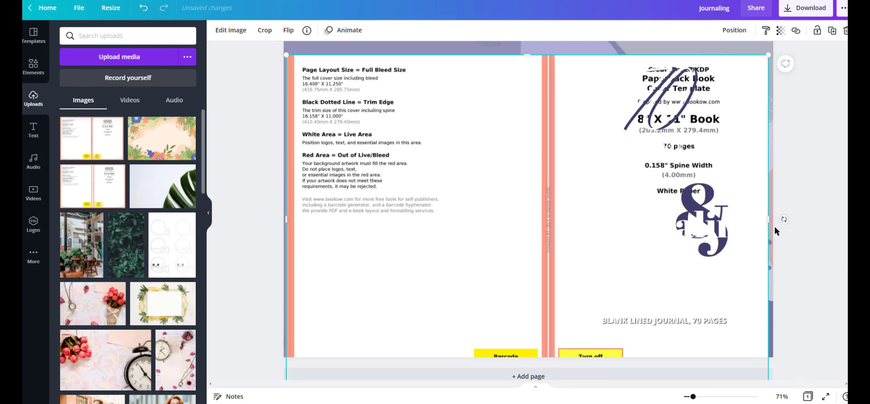
drag(769, 220, 822, 236)
Nudge the "Journaling" title inward, shift the template towards the back cover and crop its overhang at the page's back edge.
drag(650, 218, 691, 215)
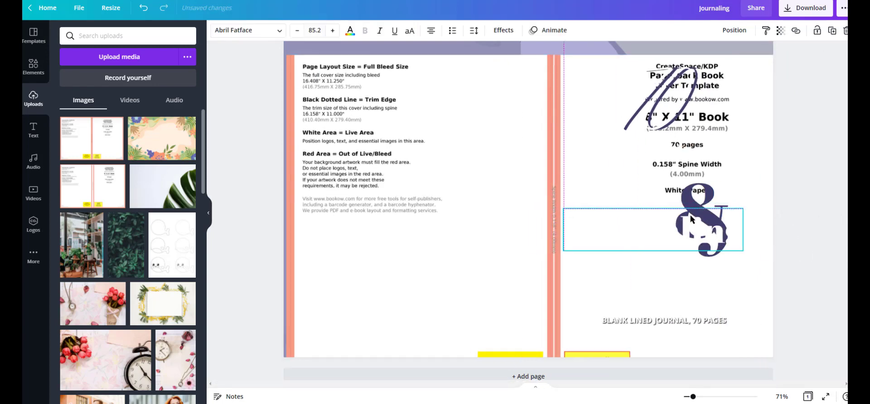
drag(483, 170, 439, 163)
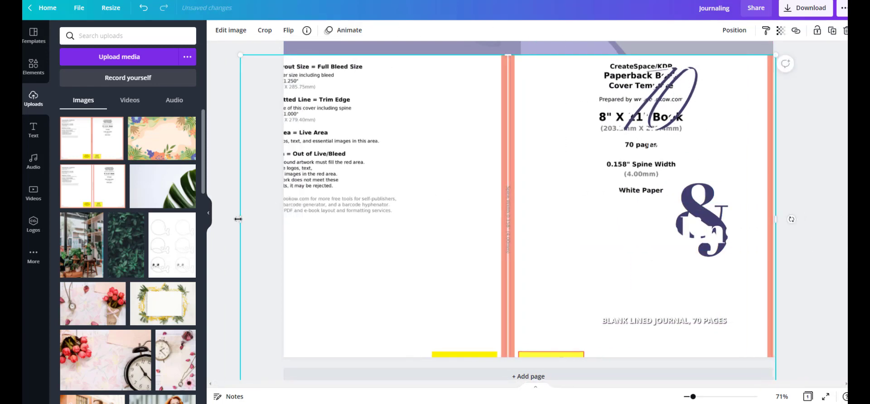
drag(238, 219, 283, 219)
Rescale the template image within its crop frame so the full template fits the page width, and apply the crop.
double_click(409, 152)
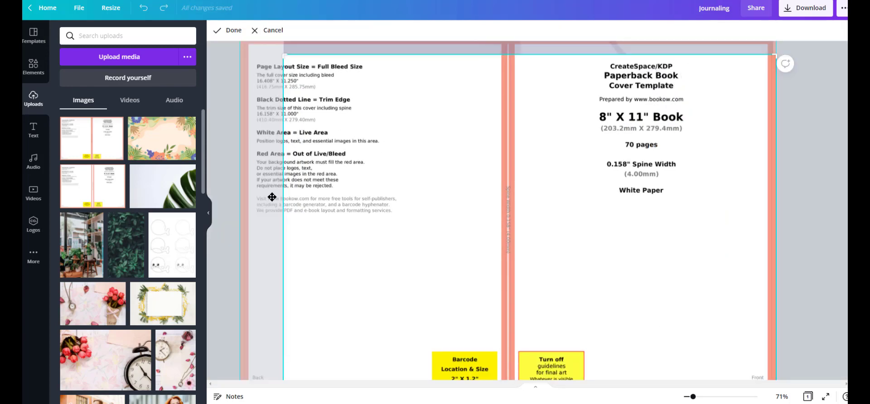
scroll(272, 197, up, 1)
drag(240, 80, 278, 104)
scroll(735, 254, down, 1)
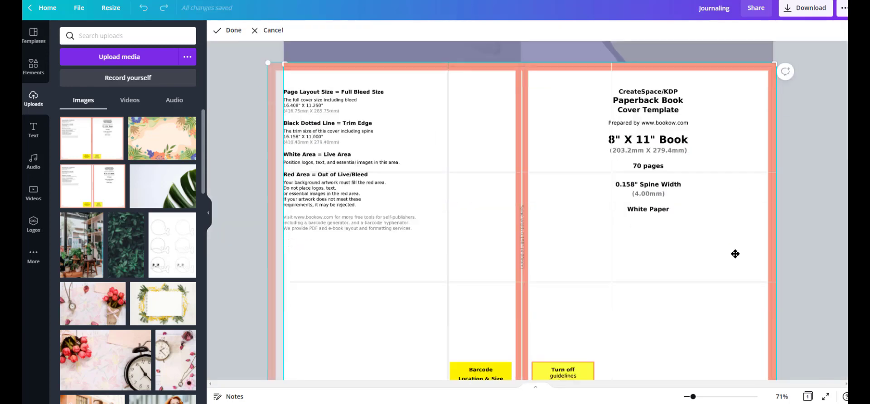
scroll(735, 254, down, 1)
drag(272, 369, 295, 354)
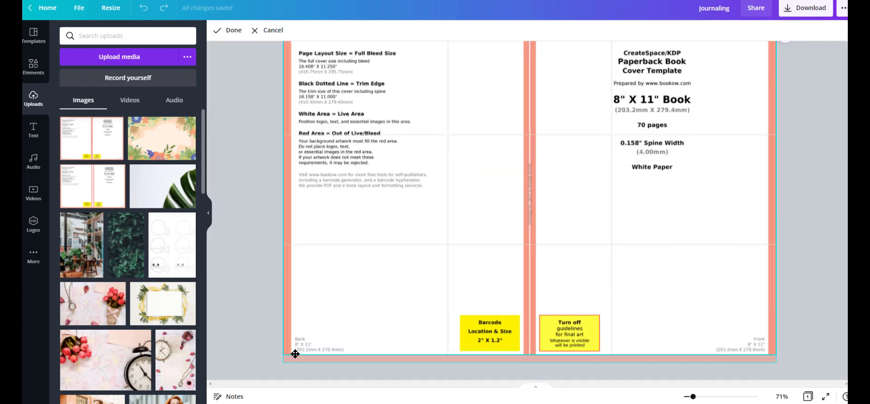
scroll(505, 270, up, 2)
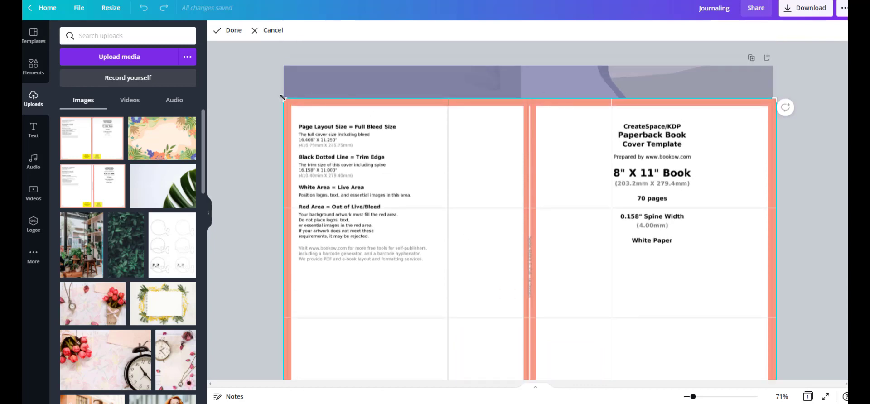
mouse_move(283, 98)
mouse_down()
mouse_move(245, 76)
mouse_move(285, 99)
mouse_up()
click(239, 79)
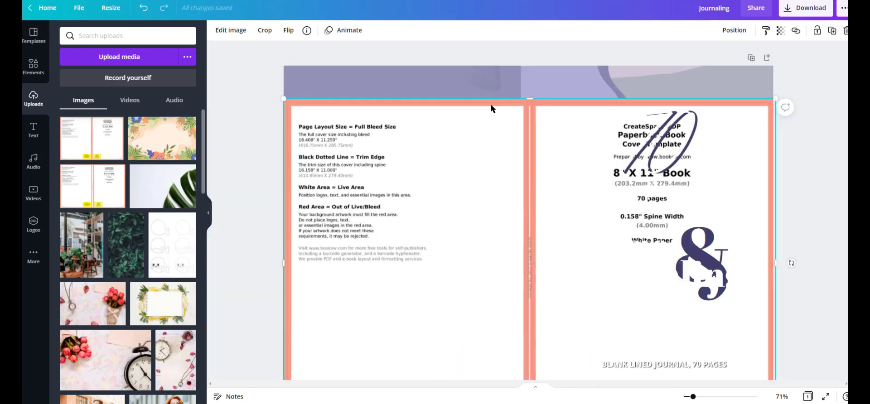
Align the template with the page's top and side edges to check the cover layout against it, and delete the template.
drag(512, 183, 509, 150)
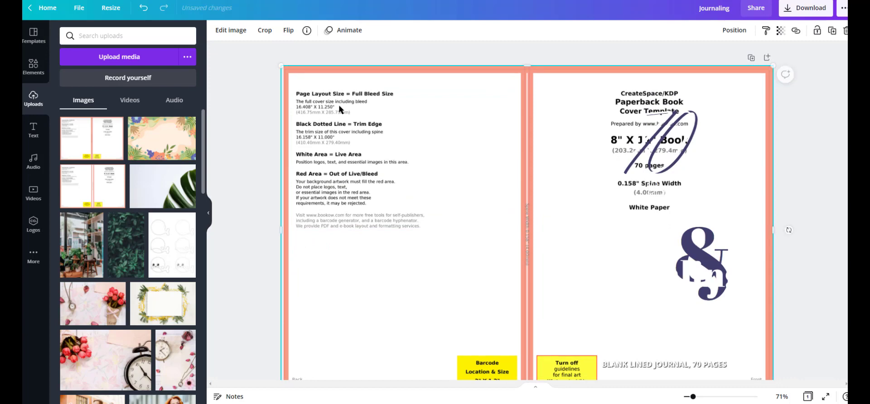
drag(281, 68, 283, 69)
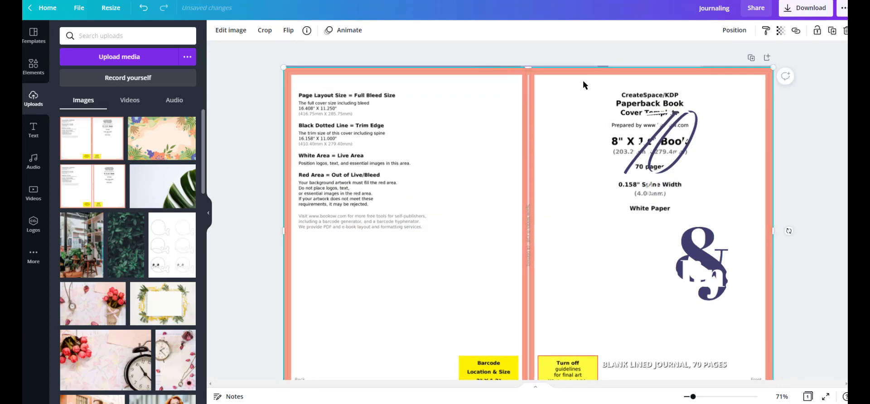
drag(582, 82, 581, 79)
scroll(635, 233, down, 2)
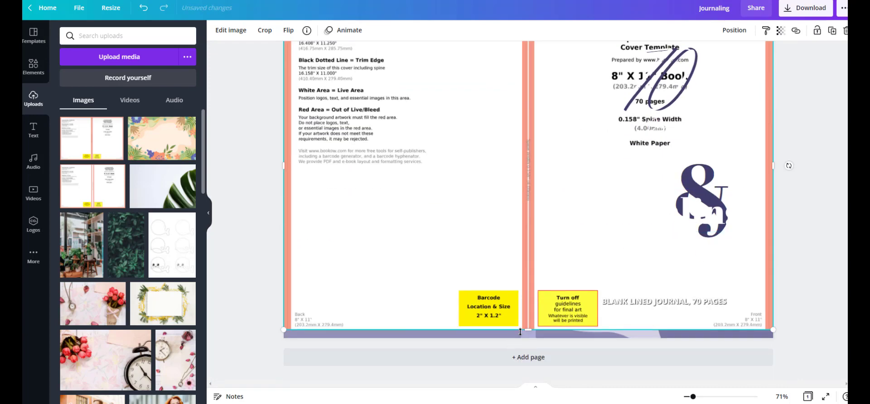
key(Delete)
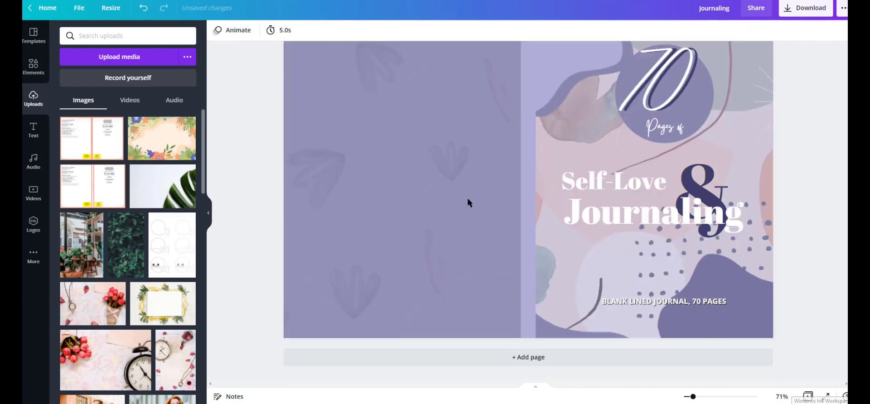
Align the lavender spine strip to the top of the page and move the wide translucent overlay up past the page's top edge.
click(527, 119)
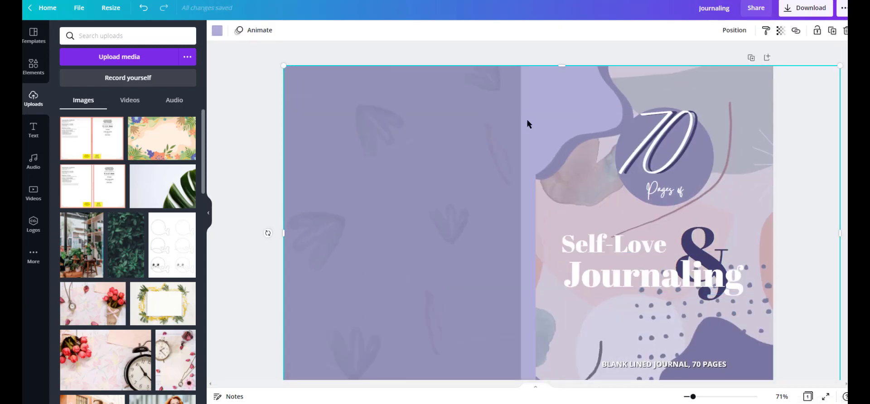
click(526, 75)
click(735, 30)
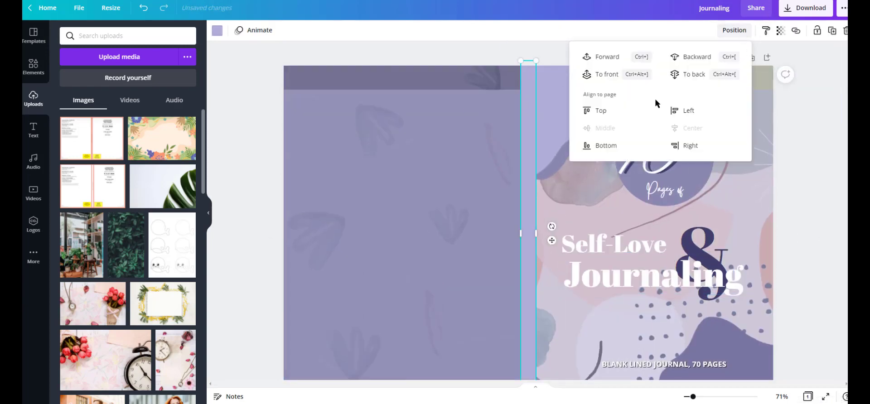
click(603, 112)
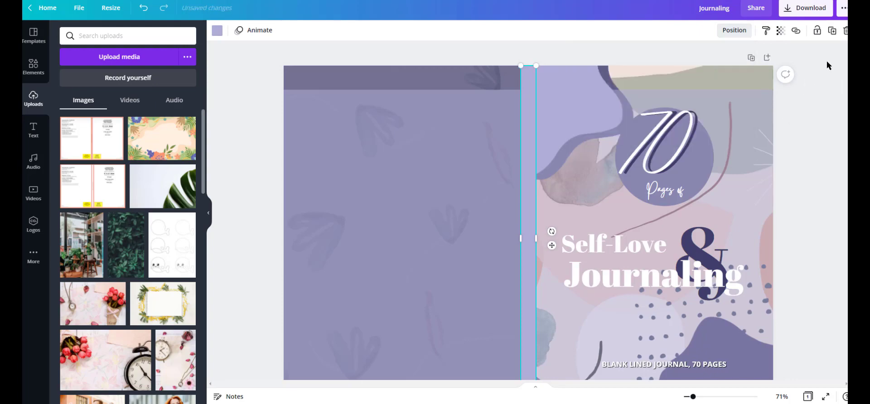
click(819, 113)
click(556, 92)
drag(556, 92, 561, 43)
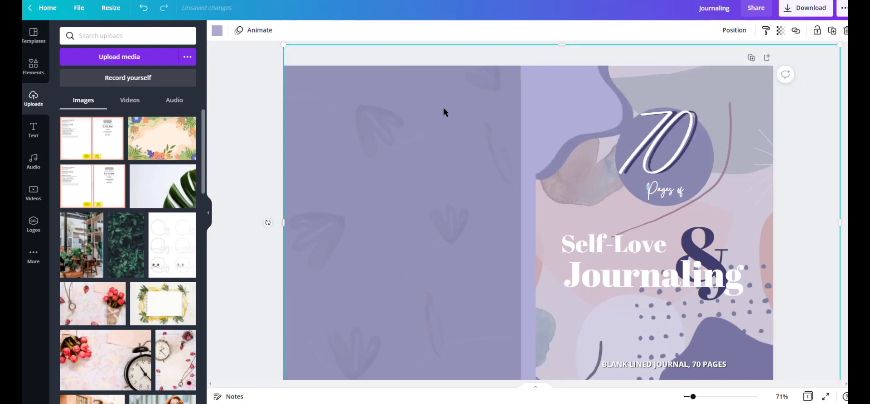